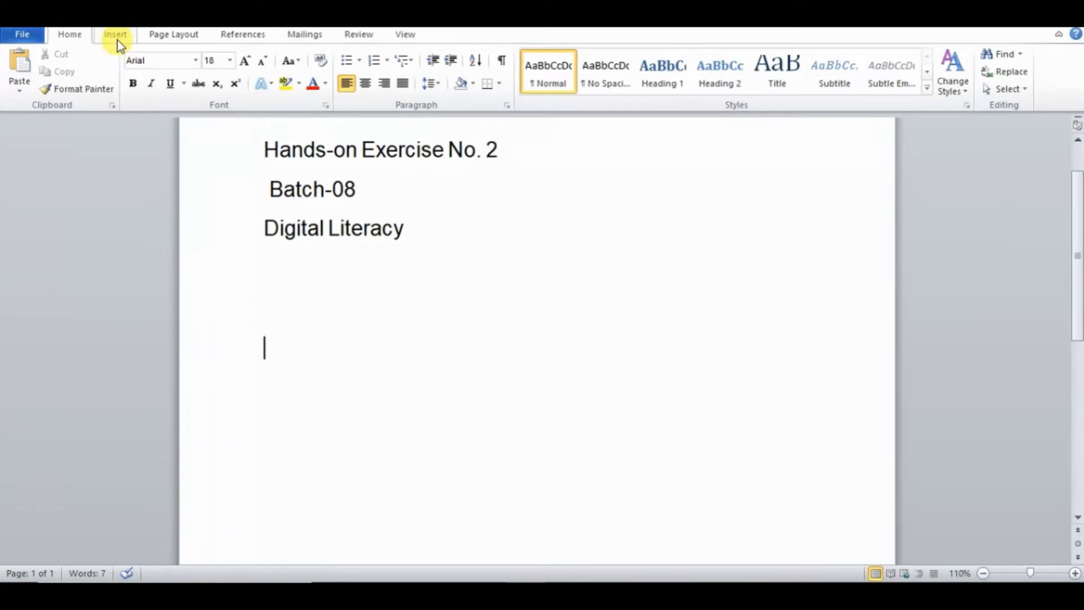
Insert a table with 3 columns and 8 rows below the heading lines.
left_click(116, 35)
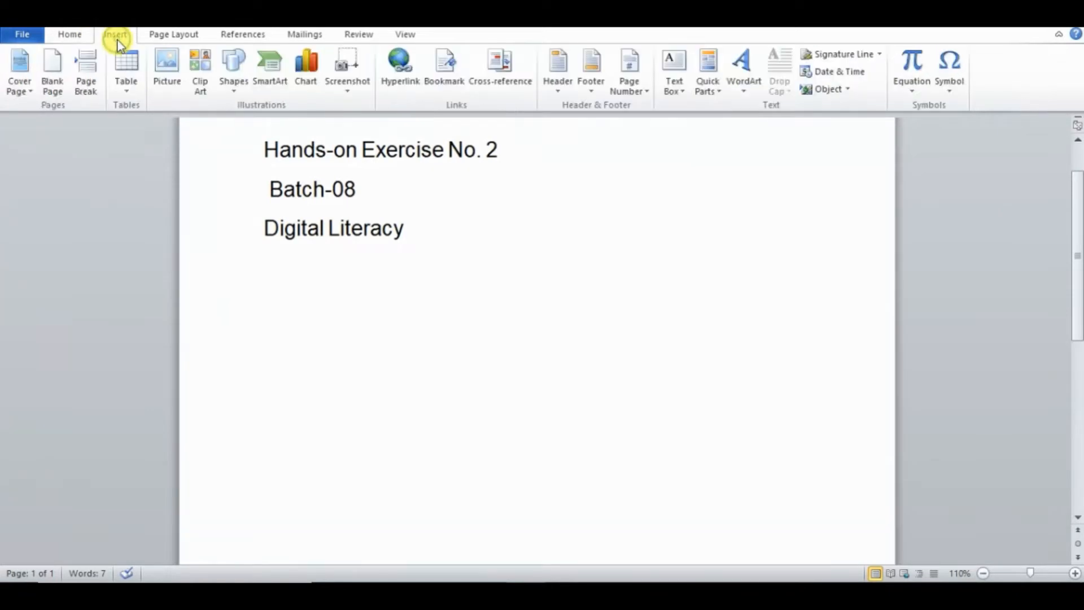
left_click(131, 89)
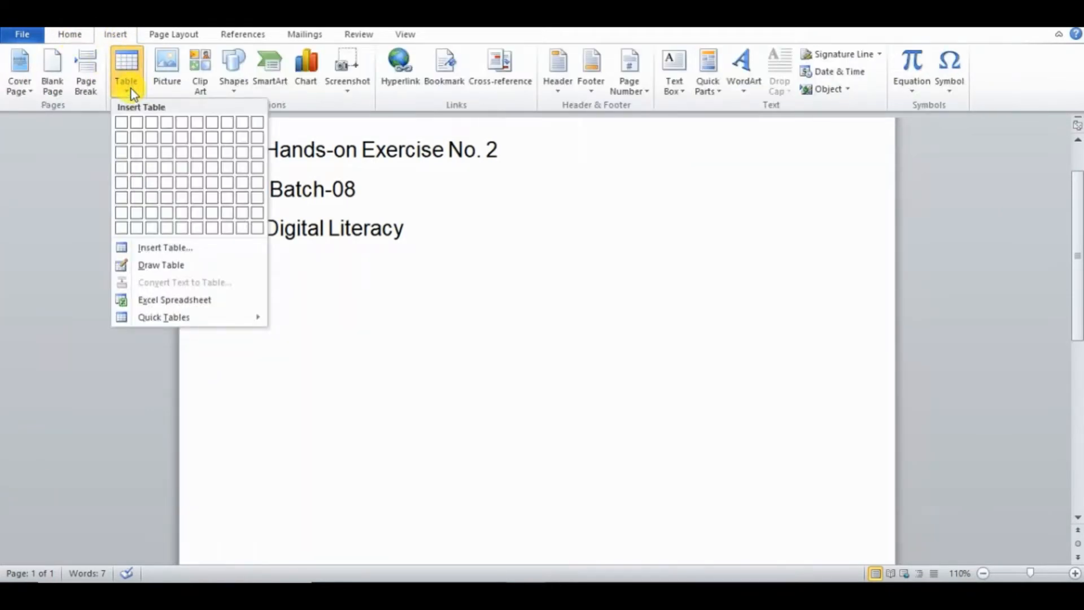
left_click(173, 247)
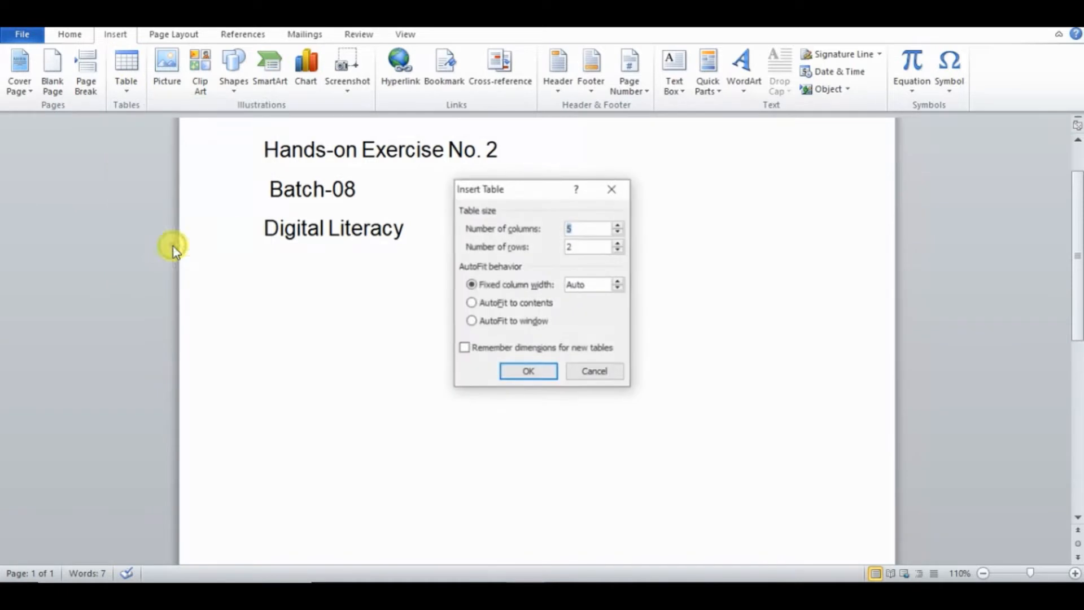
left_click(582, 246)
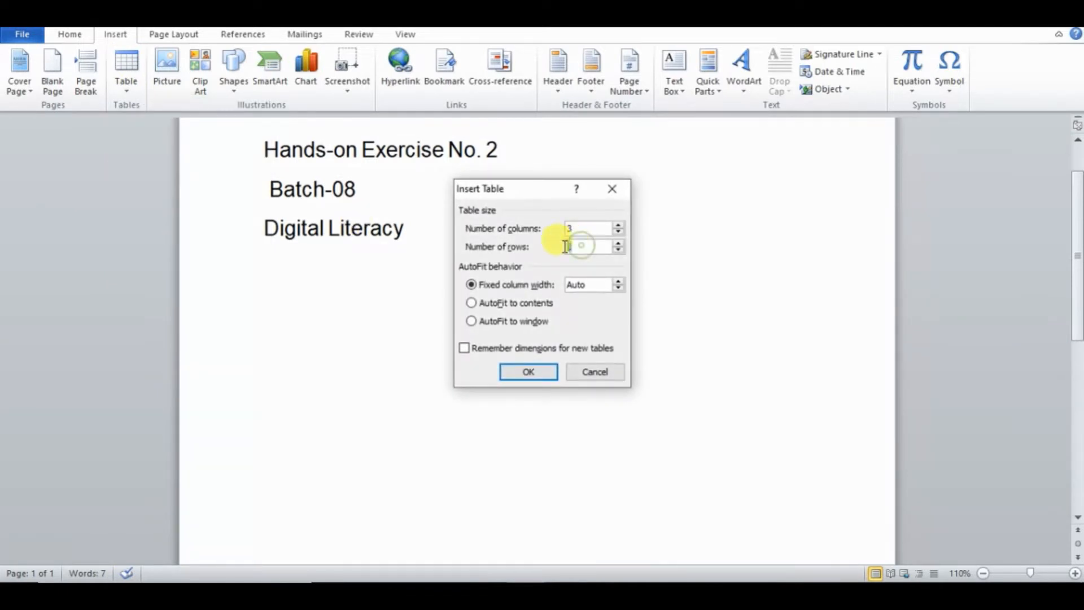
key("BackSpace")
type("8")
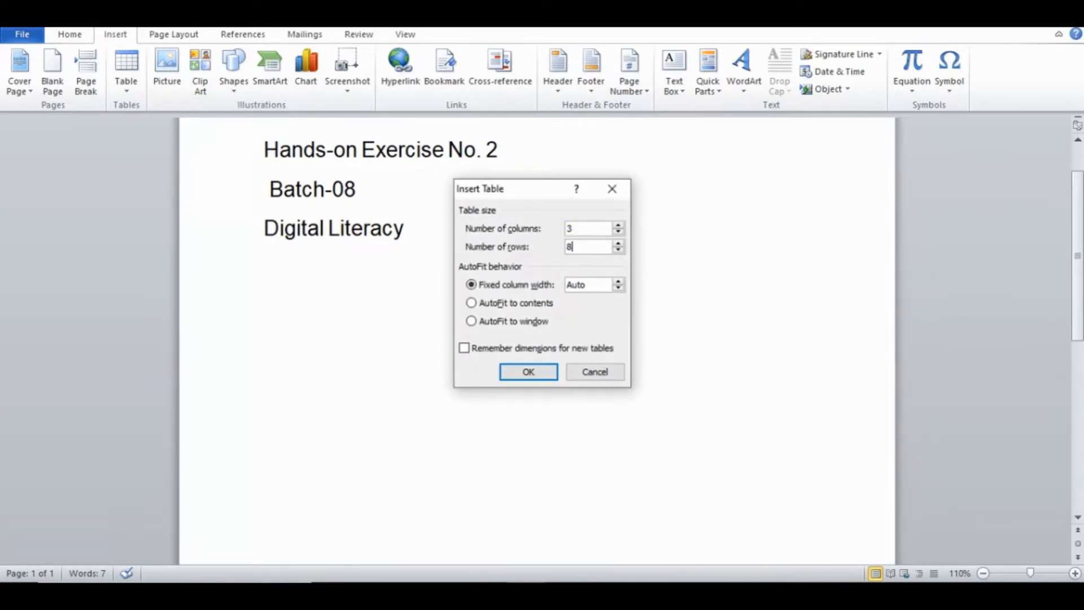
left_click(521, 377)
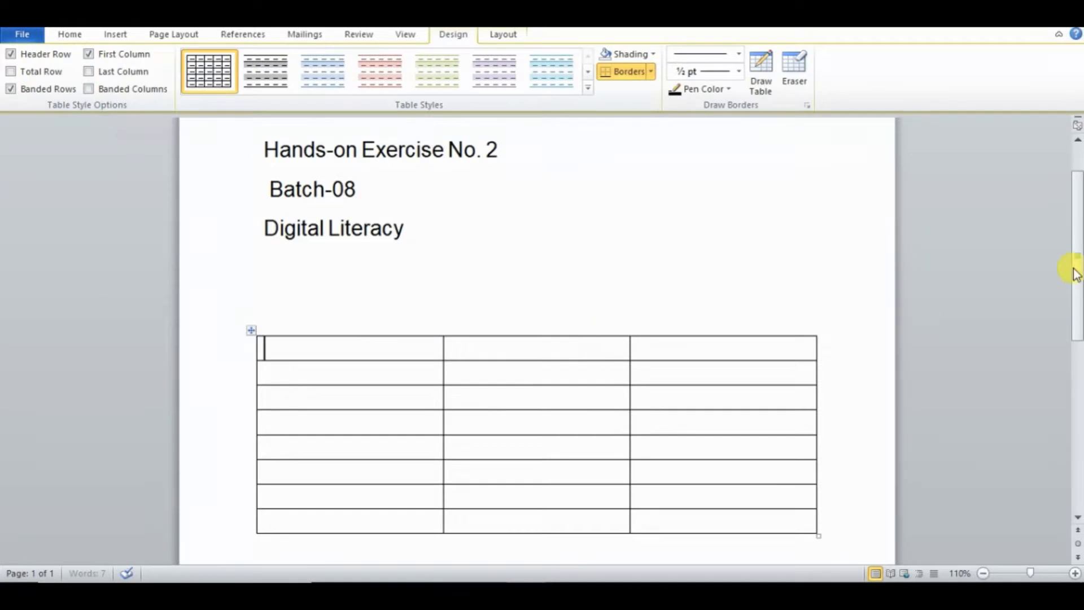
left_click_drag(1075, 268, 1079, 301)
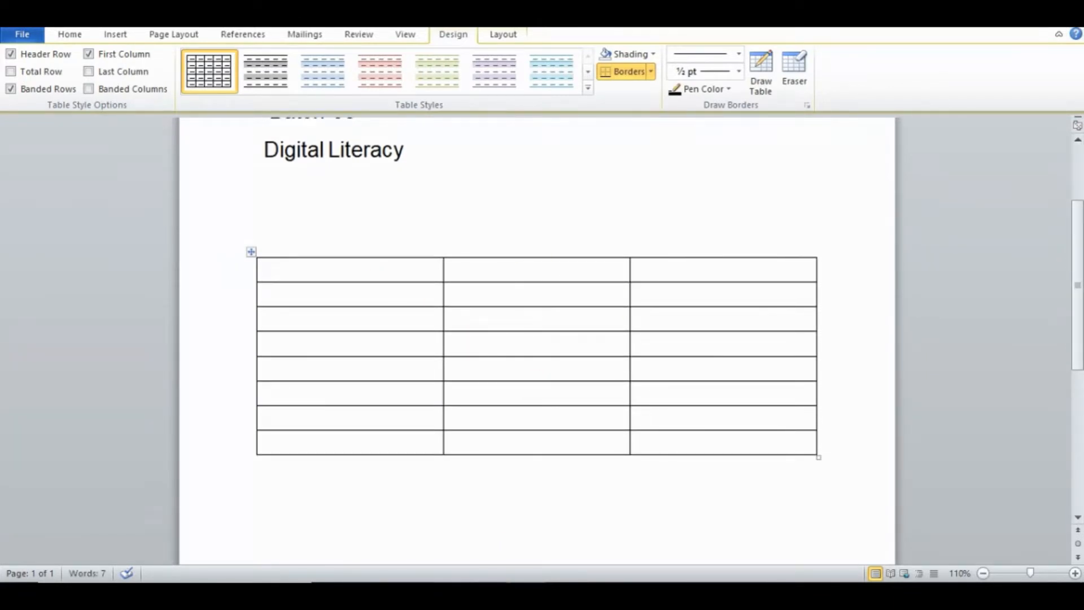
Switch to the exercise PDF in the browser and highlight "Merge the top three cells (Row 1)" in green.
left_click(366, 596)
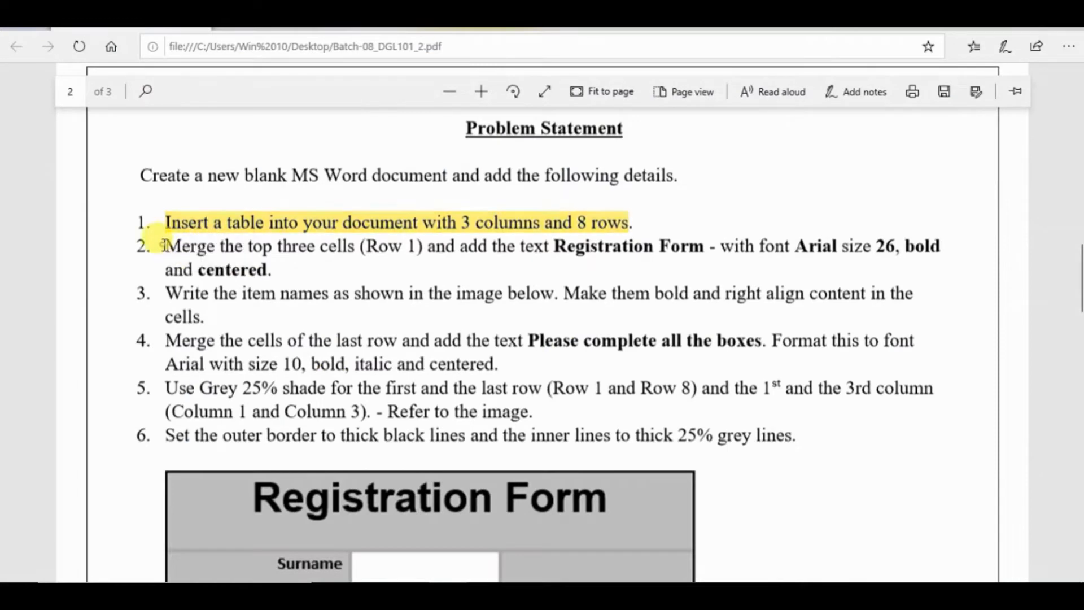
mouse_move(164, 246)
left_mouse_down()
mouse_move(428, 246)
mouse_move(165, 246)
left_mouse_up()
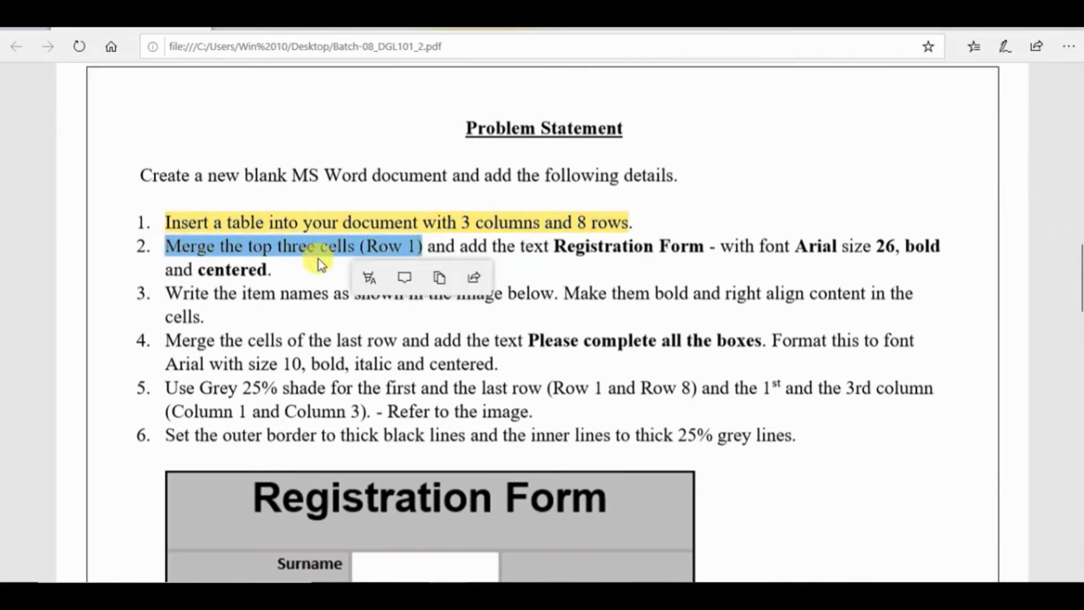
left_click(374, 280)
left_click(379, 340)
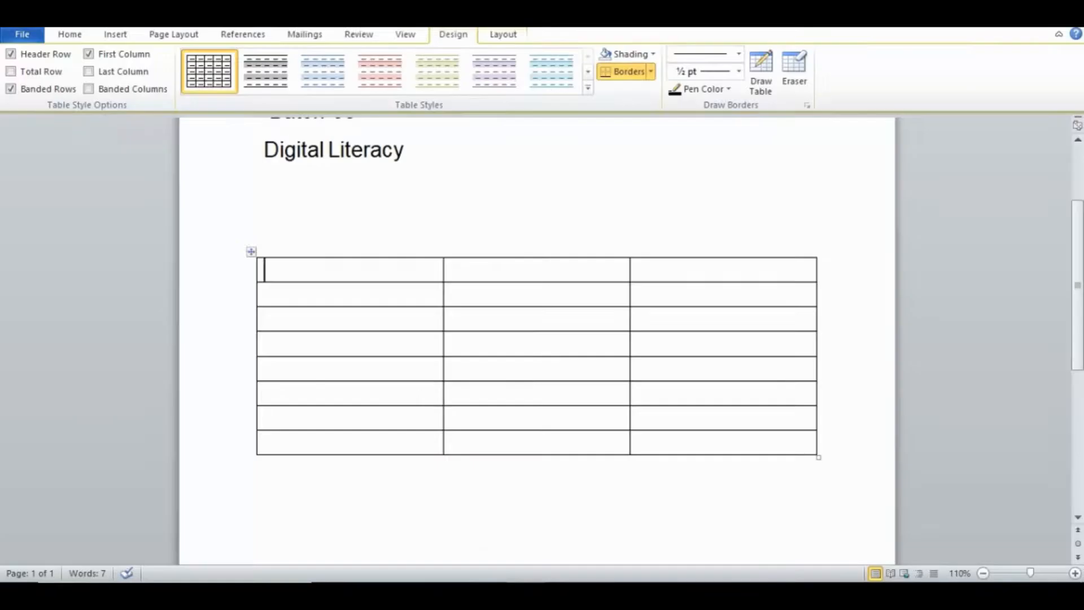
Merge the three cells of the table's first row into a single cell.
left_click_drag(407, 268, 645, 278)
right_click(613, 277)
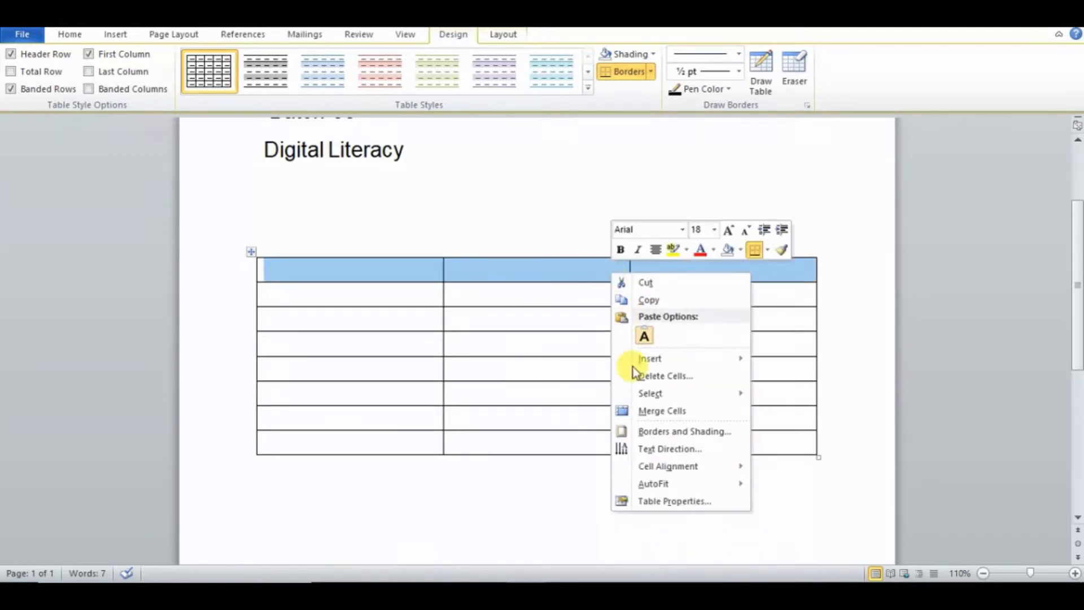
left_click(634, 411)
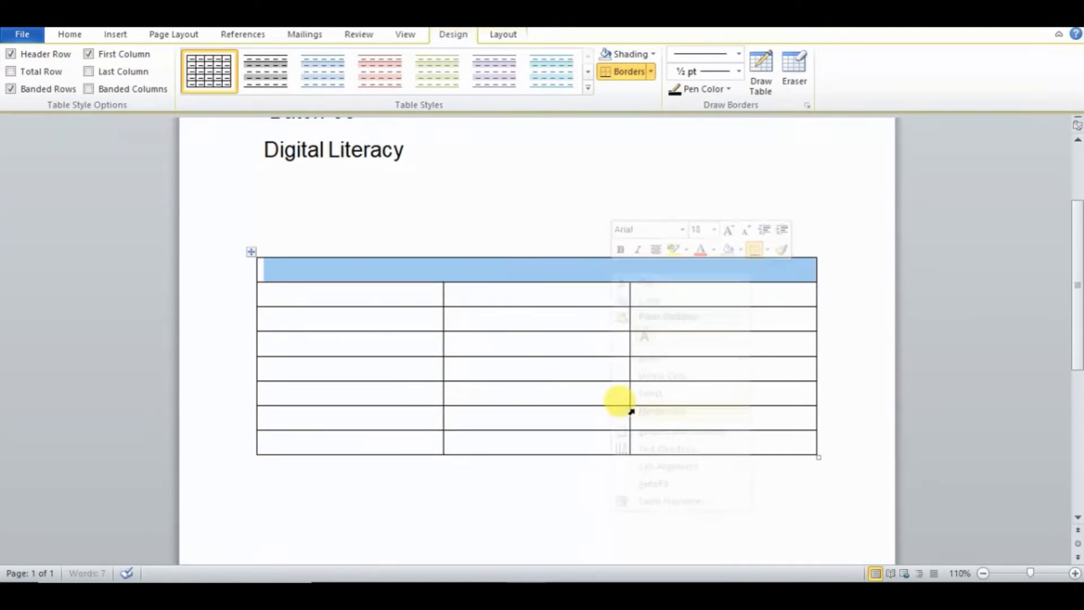
left_click(514, 215)
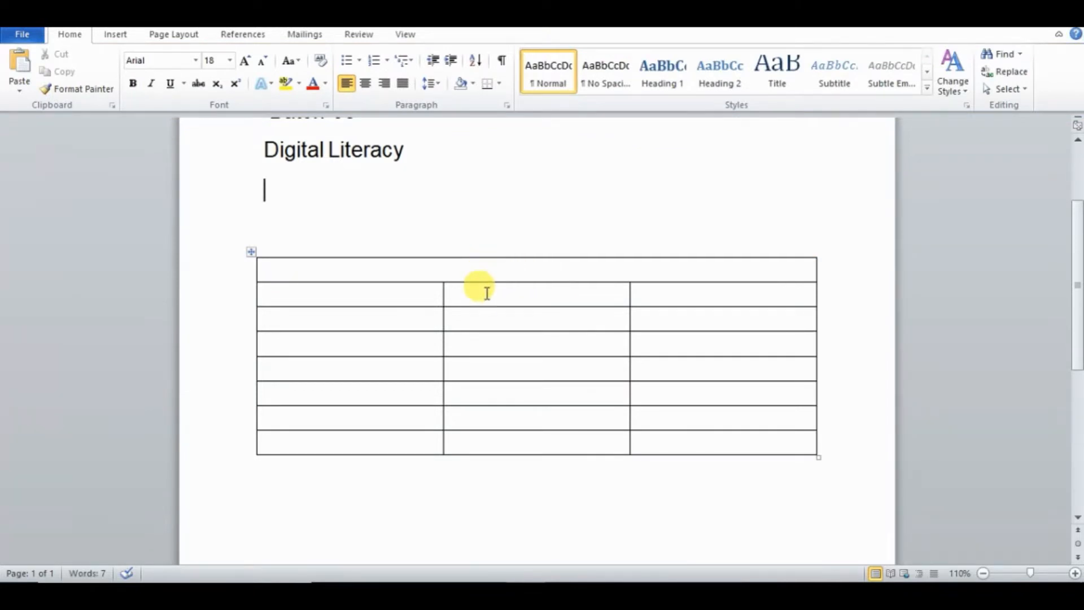
Copy the text "Registration Form" from the exercise PDF and paste it as text only into the merged first row in Word.
left_click(446, 596)
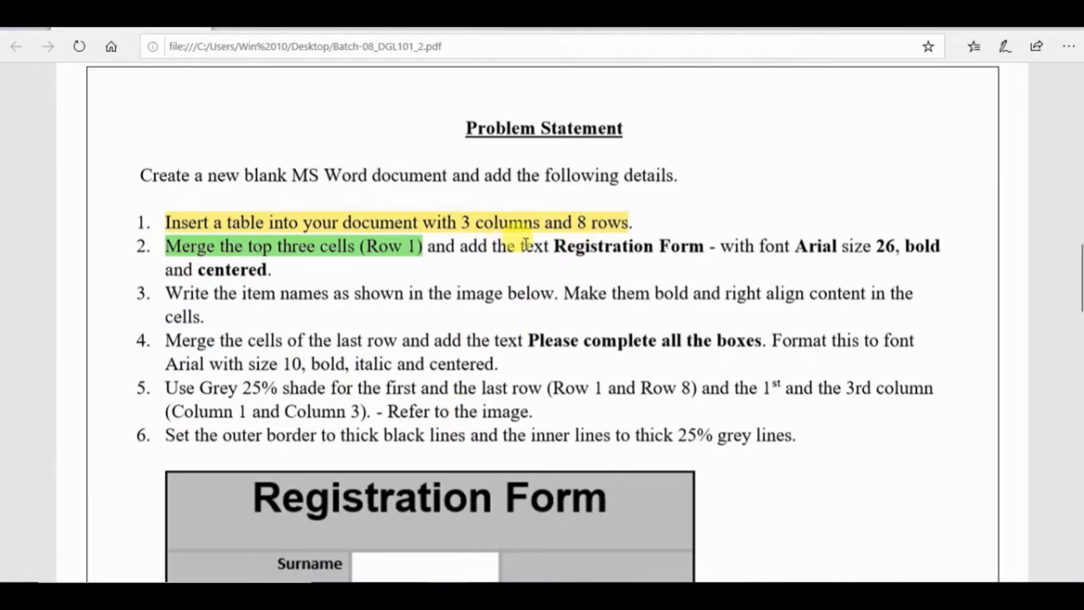
left_click_drag(460, 245, 693, 250)
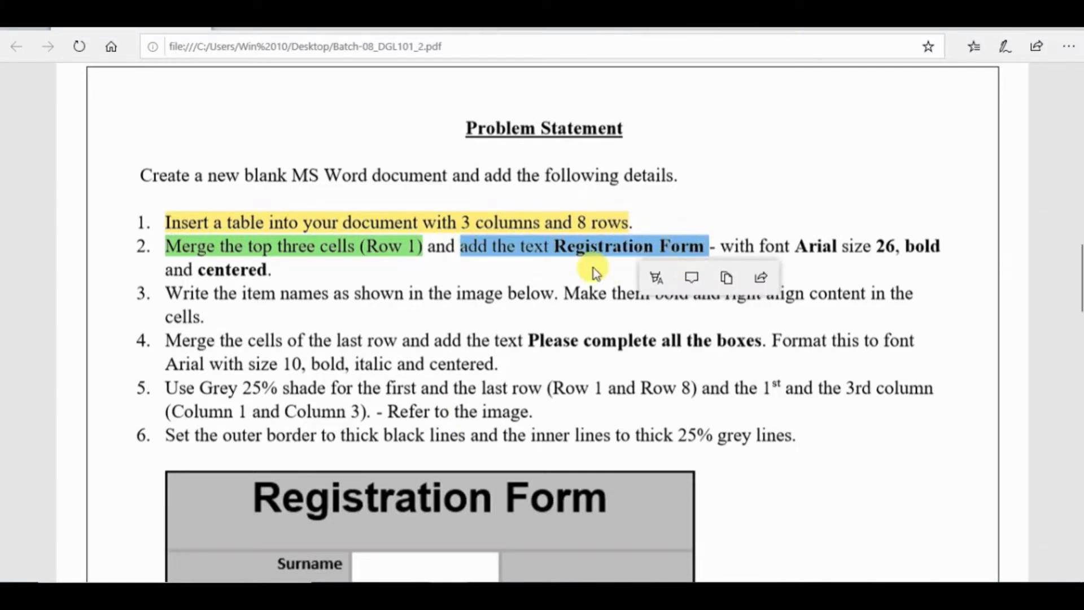
left_click_drag(553, 247, 705, 246)
left_click(715, 275)
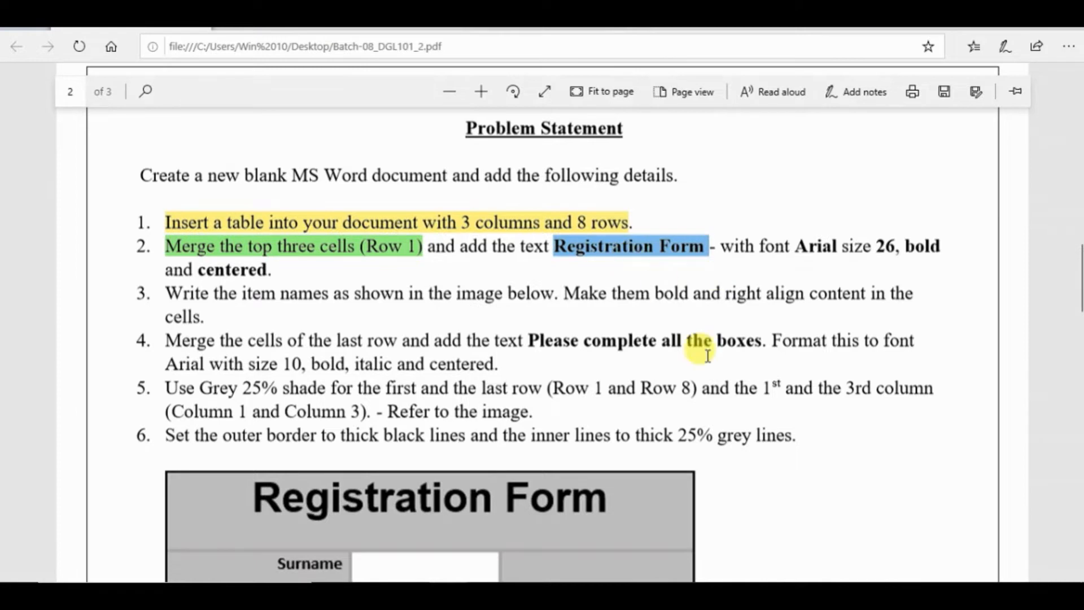
left_click(511, 594)
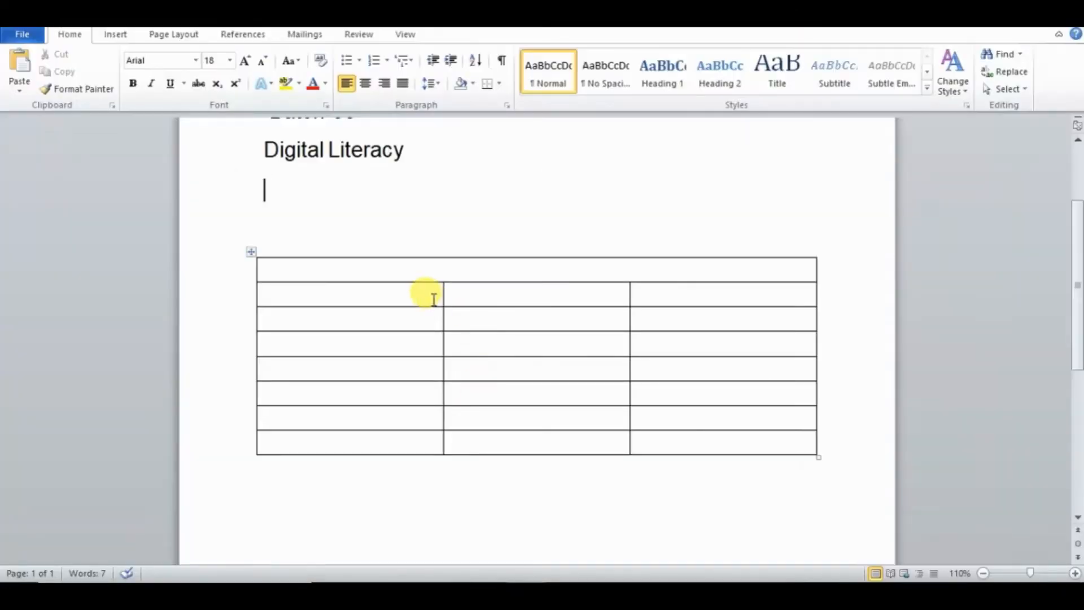
left_click(431, 273)
right_click(430, 276)
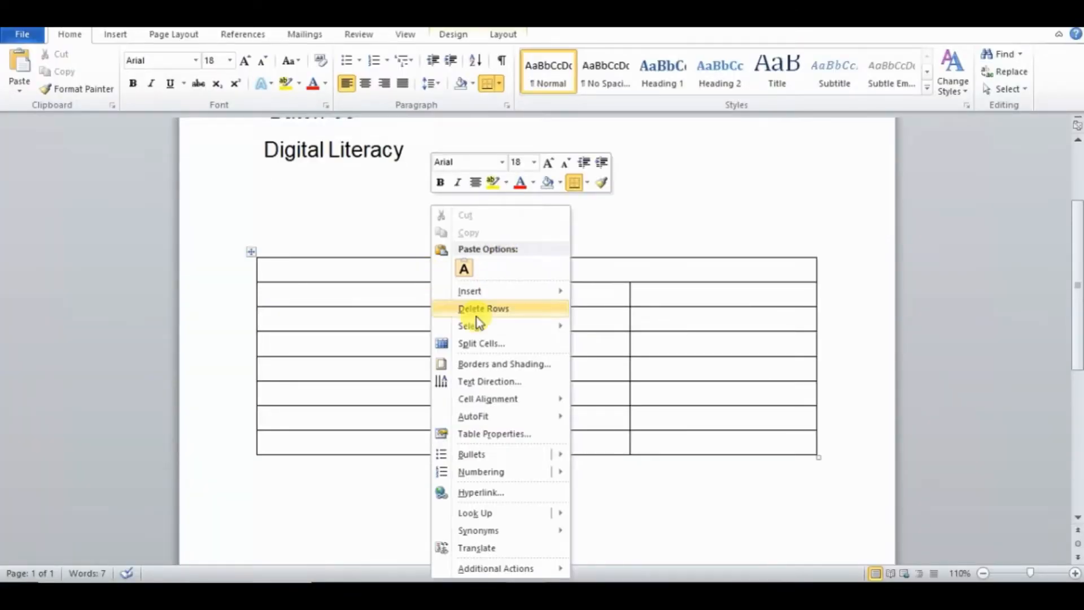
left_click(468, 273)
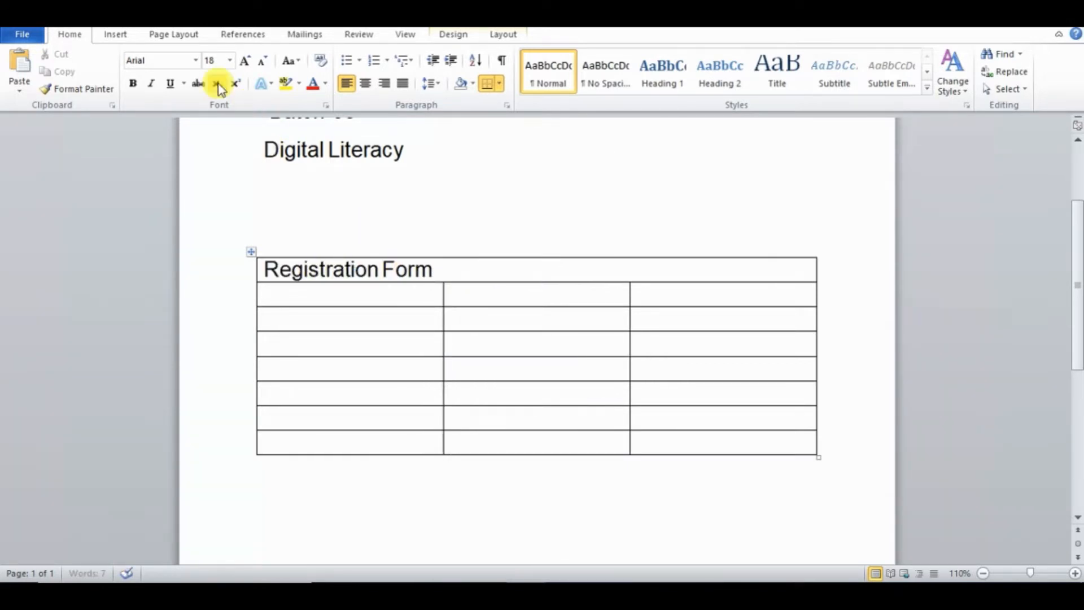
Check the title's font requirements in the exercise PDF, then format "Registration Form" in Word as bold, size 26 and centered.
key("alt+Tab")
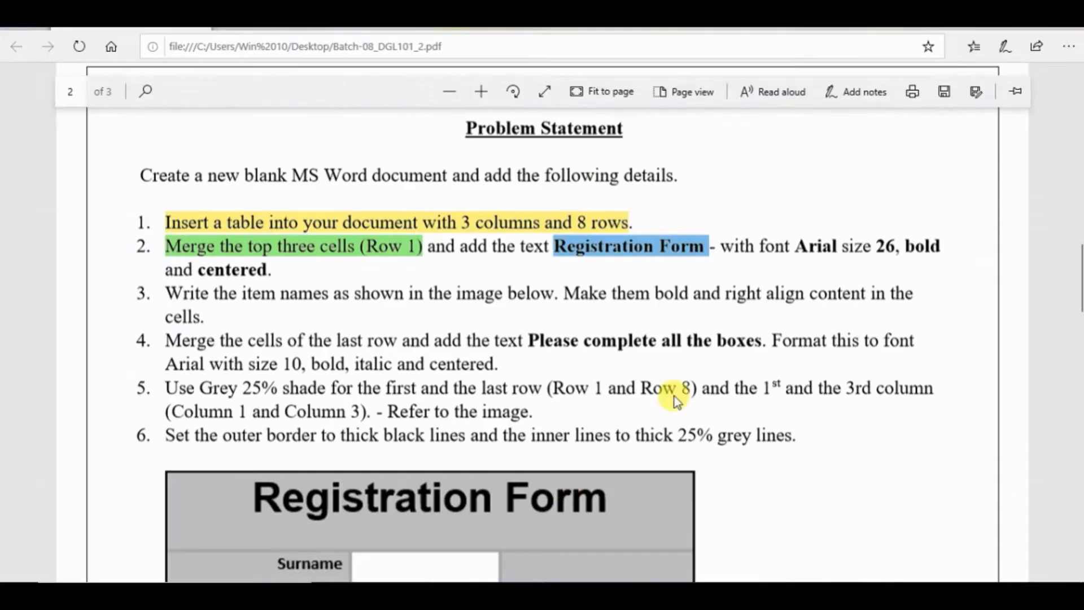
left_click_drag(790, 247, 900, 249)
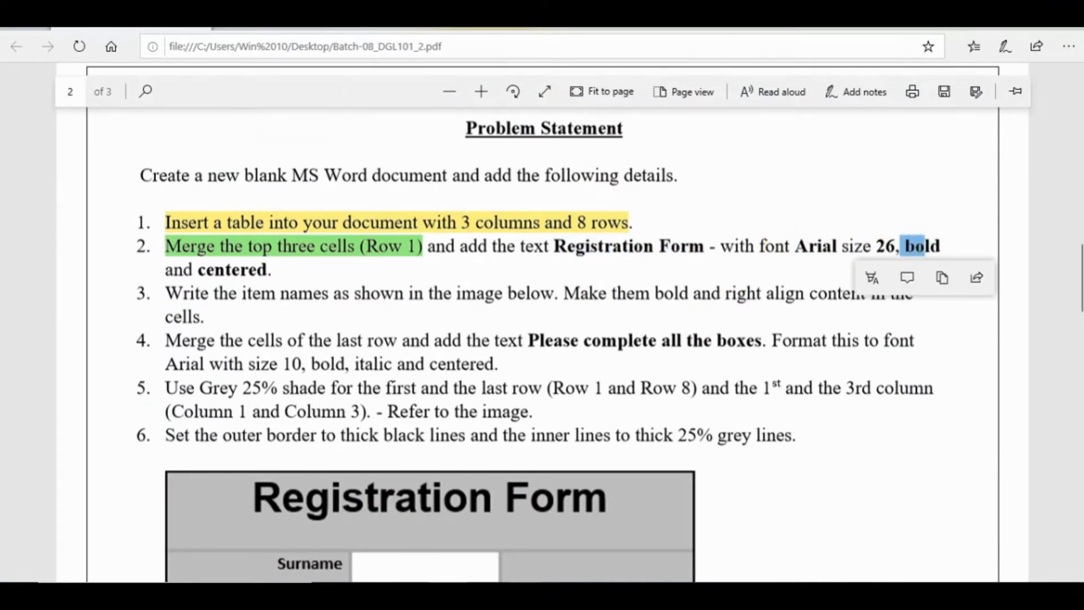
key("alt+Tab")
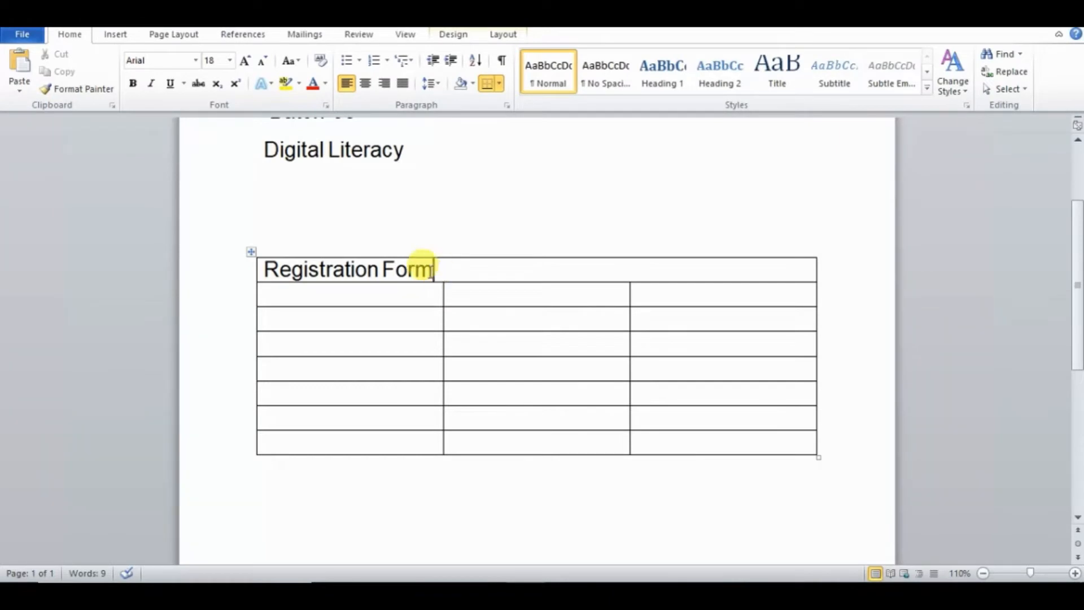
left_click_drag(429, 267, 273, 249)
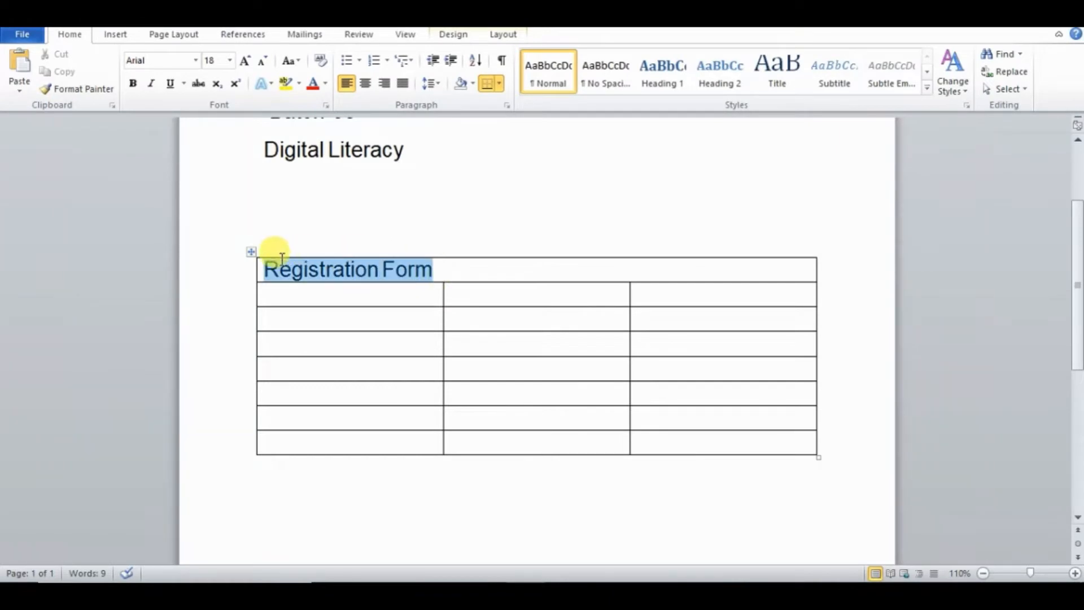
left_click(135, 84)
left_click(229, 61)
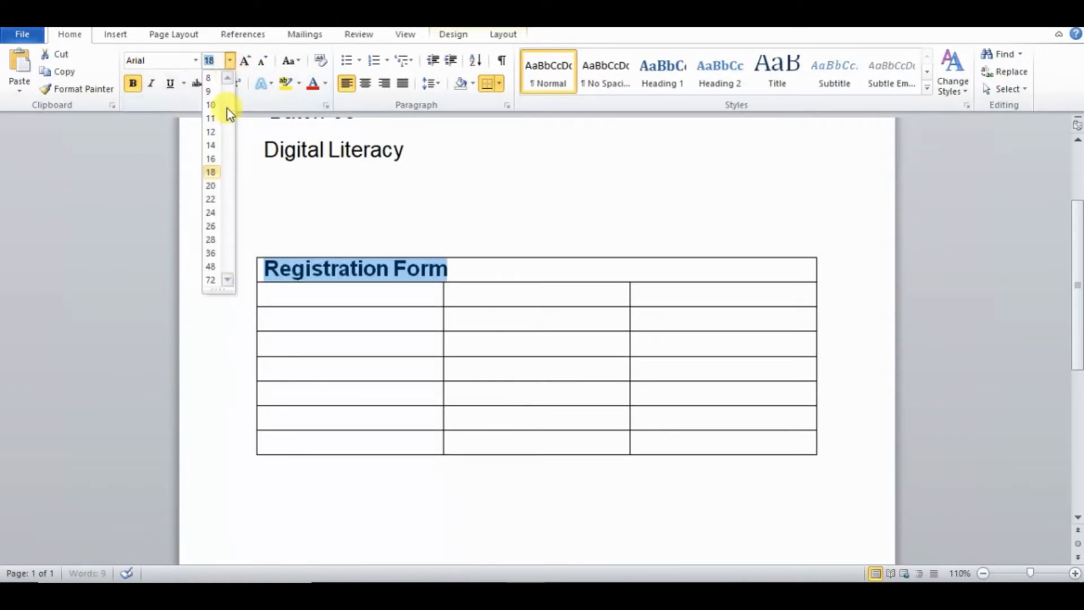
left_click(212, 227)
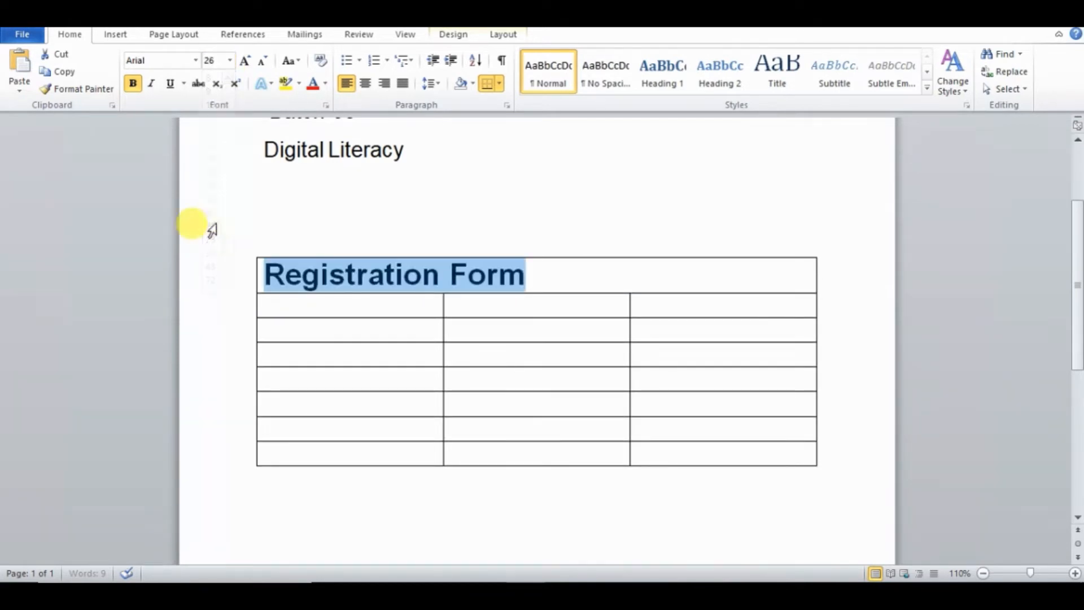
left_click(366, 85)
left_click(693, 264)
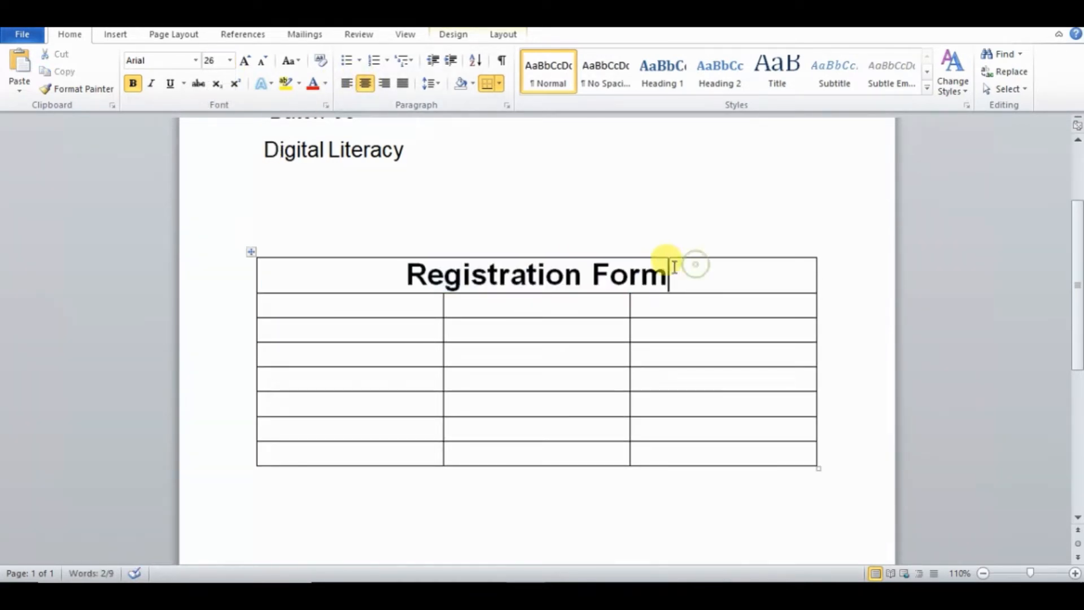
Increase the height of the "Registration Form" row slightly by moving its lower border down, checking it against the exercise PDF.
left_click_drag(387, 293, 387, 301)
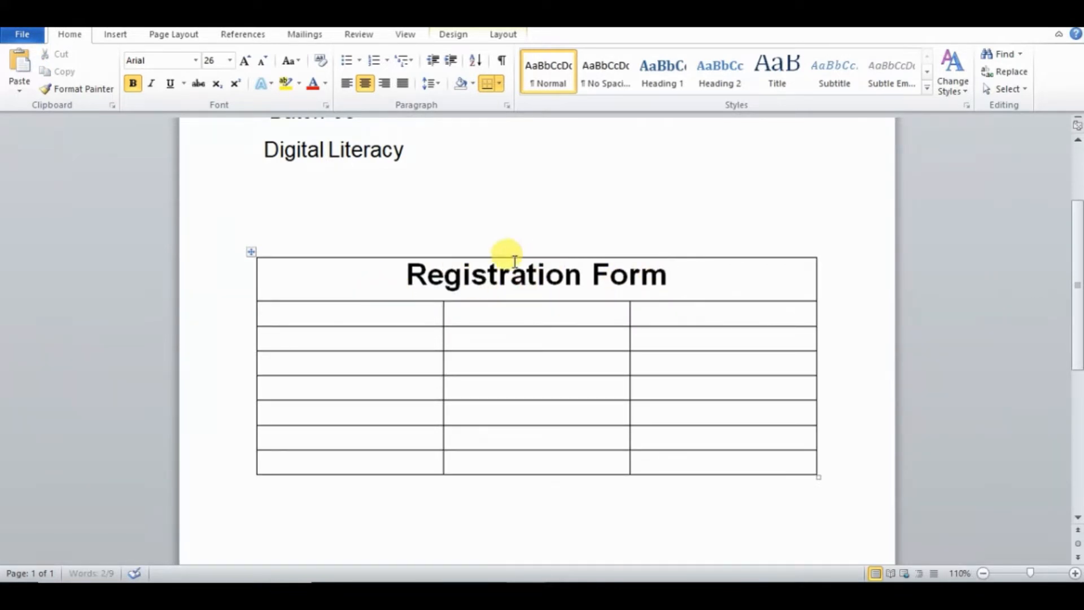
left_click(432, 593)
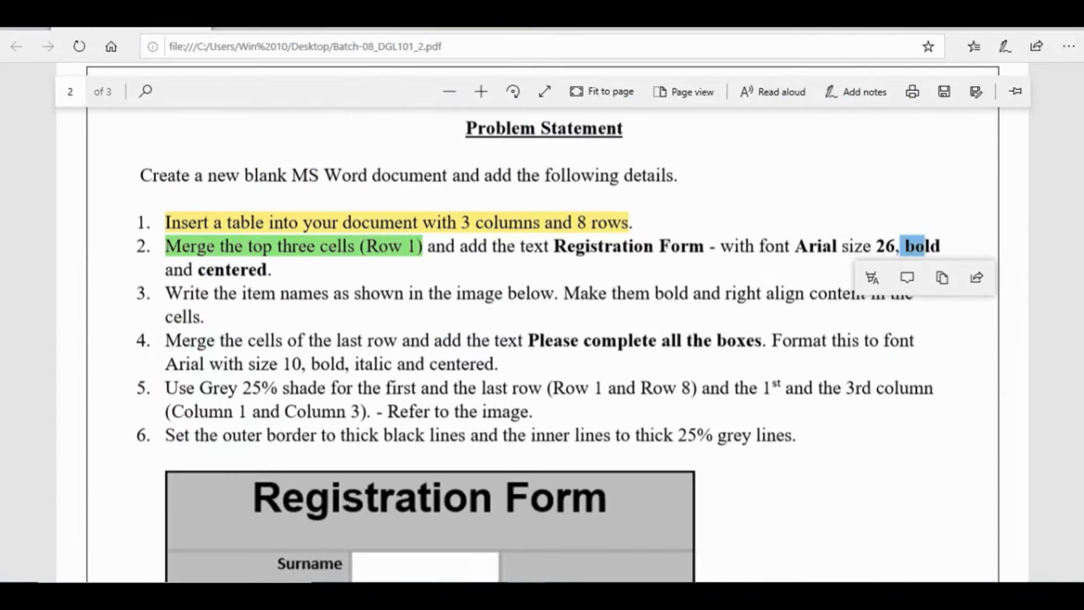
left_click(621, 272)
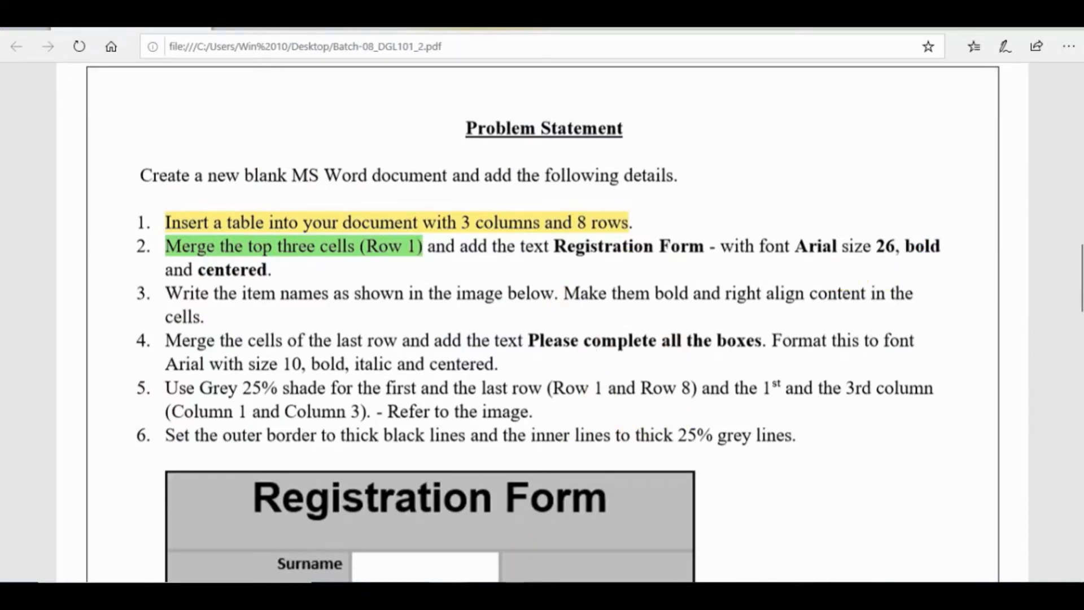
left_click(565, 594)
mouse_move(516, 300)
left_mouse_down()
mouse_move(516, 317)
mouse_move(516, 306)
left_mouse_up()
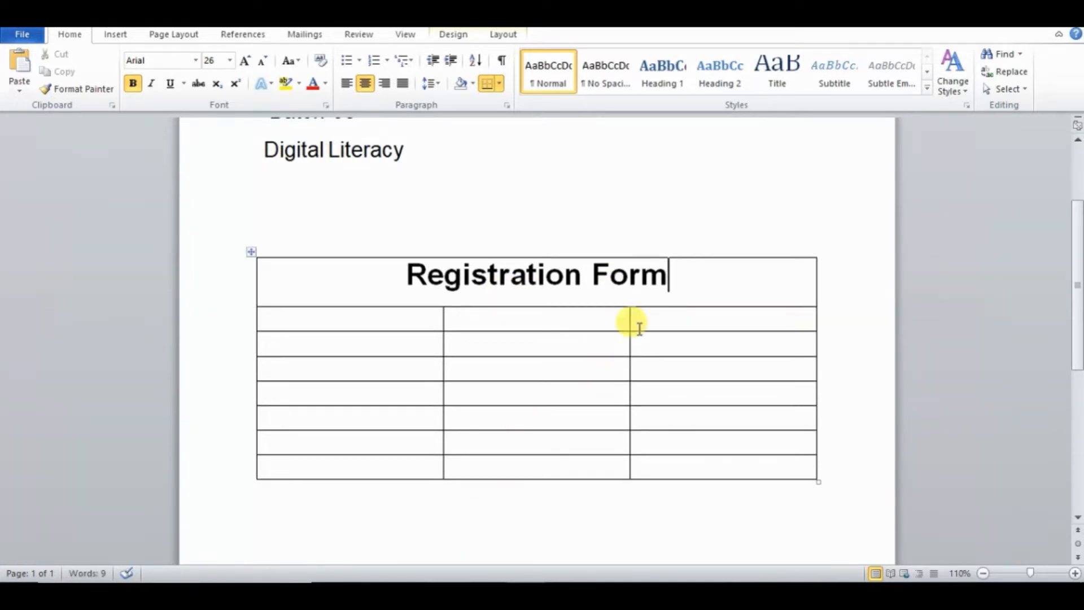
Switch to the exercise PDF and highlight all of instruction 3, about writing the item names, in green.
left_click(446, 596)
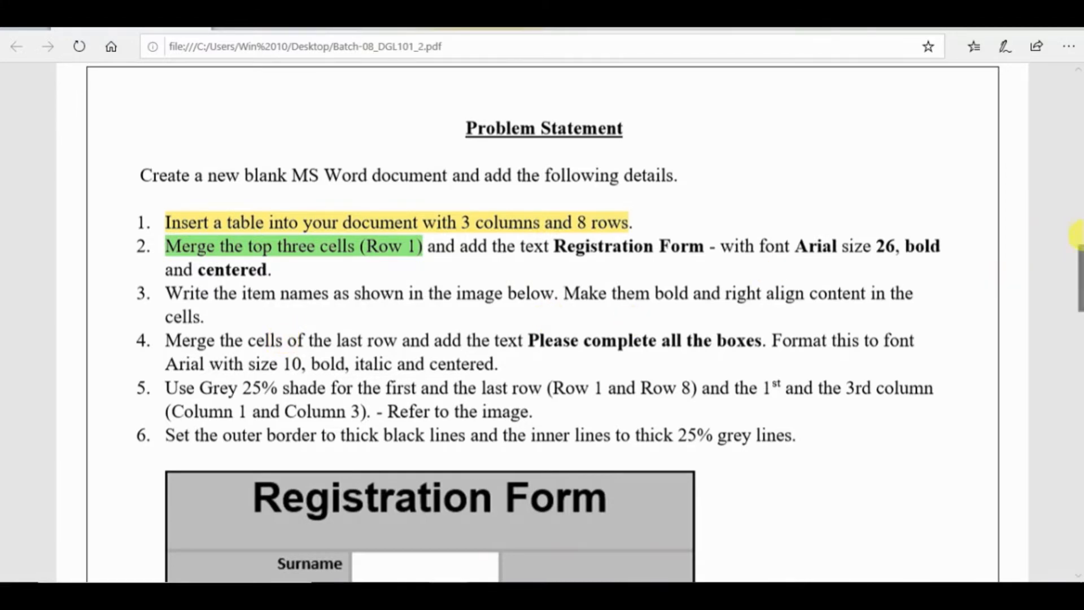
scroll(1079, 234, "down", 2)
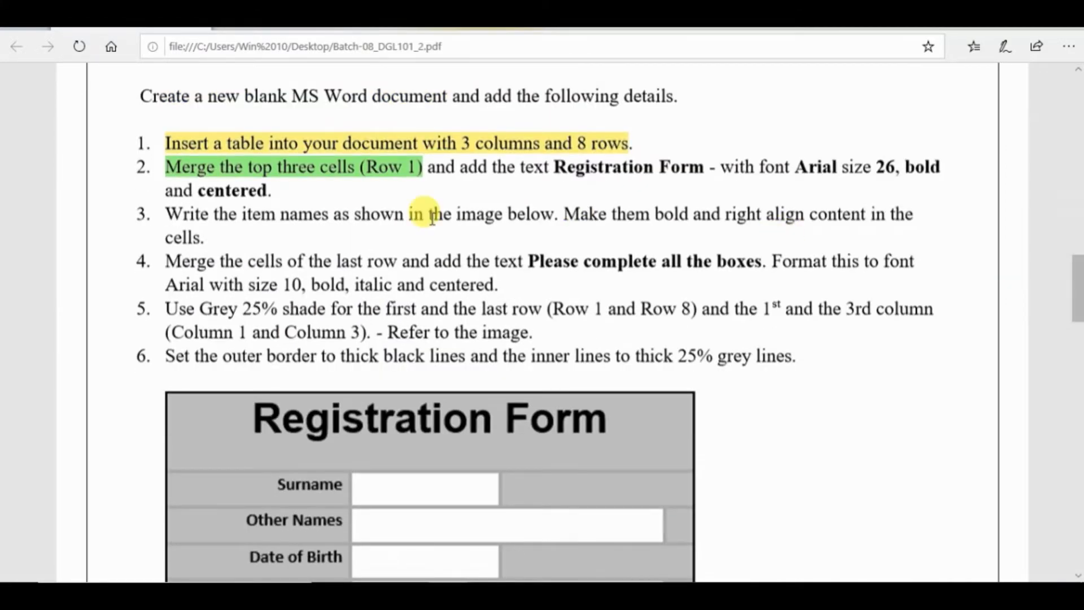
left_click_drag(167, 217, 212, 236)
left_click(147, 269)
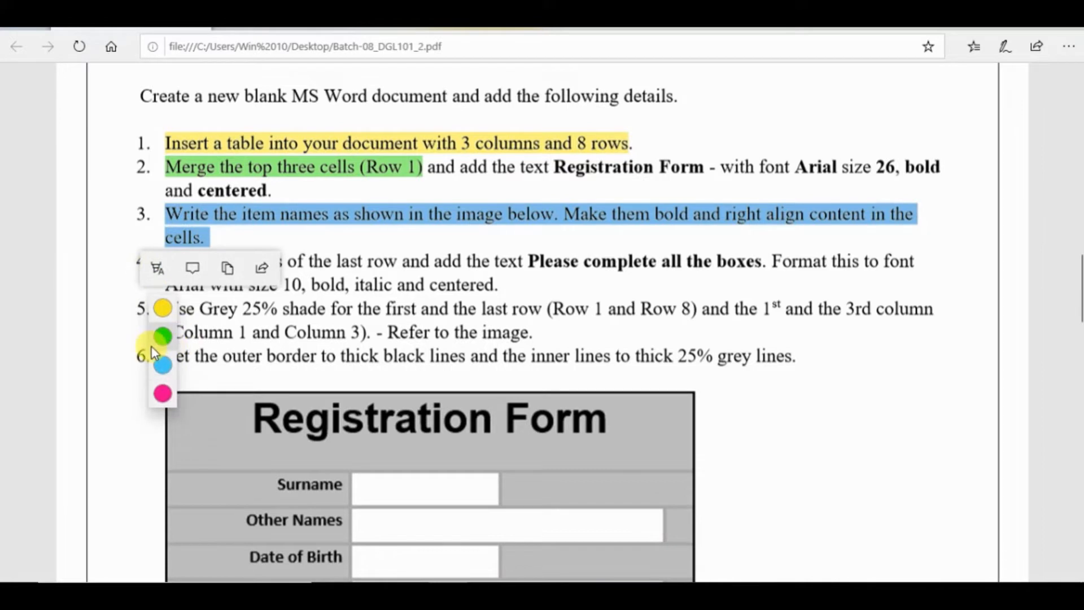
left_click(162, 336)
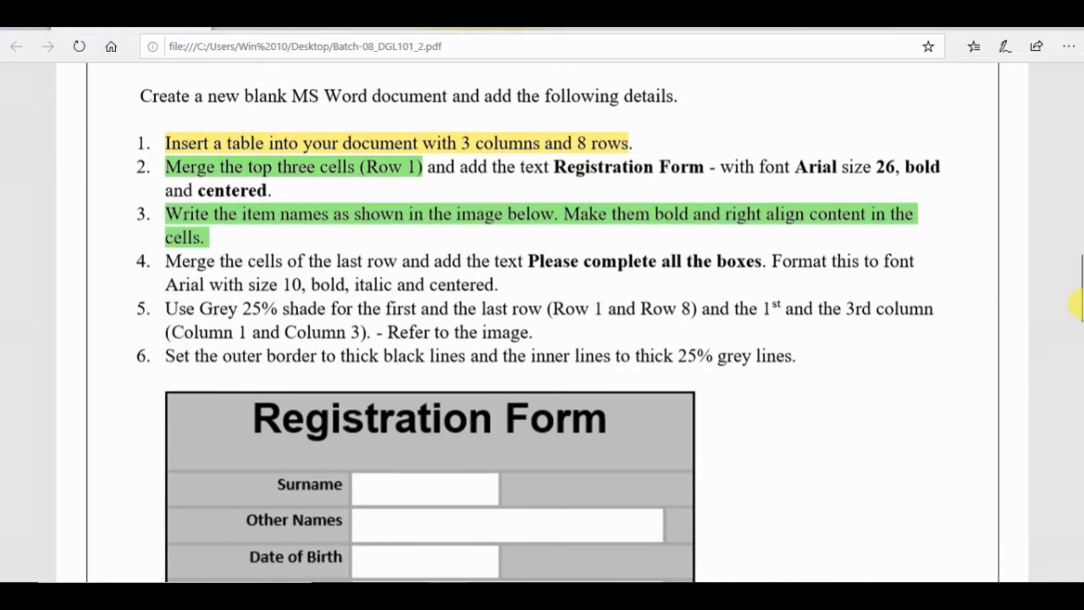
scroll(1077, 302, "down", 2)
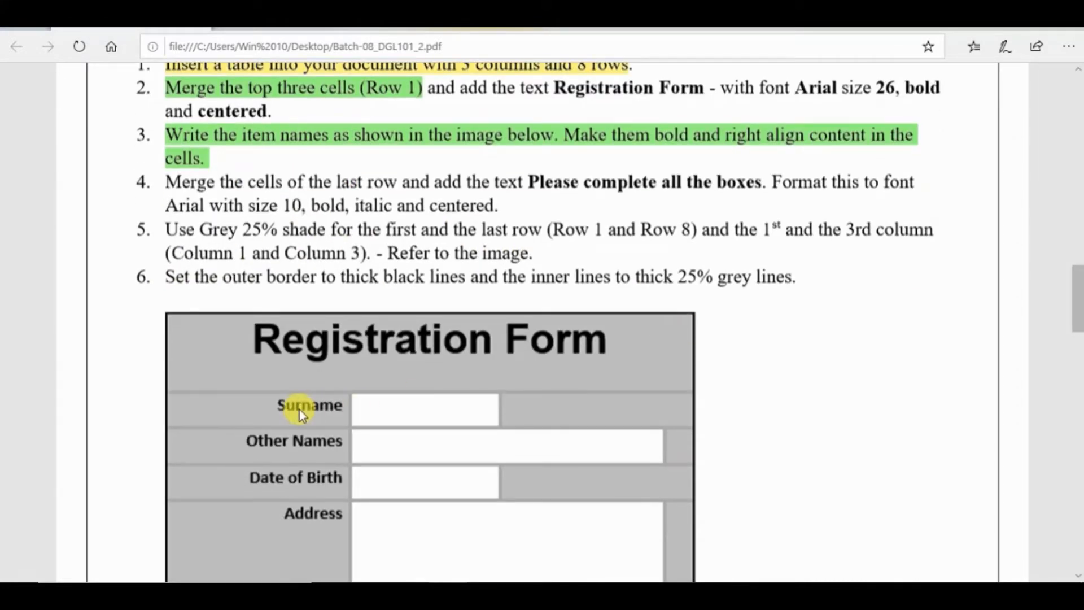
Switch to Word, enter "Surename" in the first cell of row 2 and view its spelling suggestions.
left_click(570, 595)
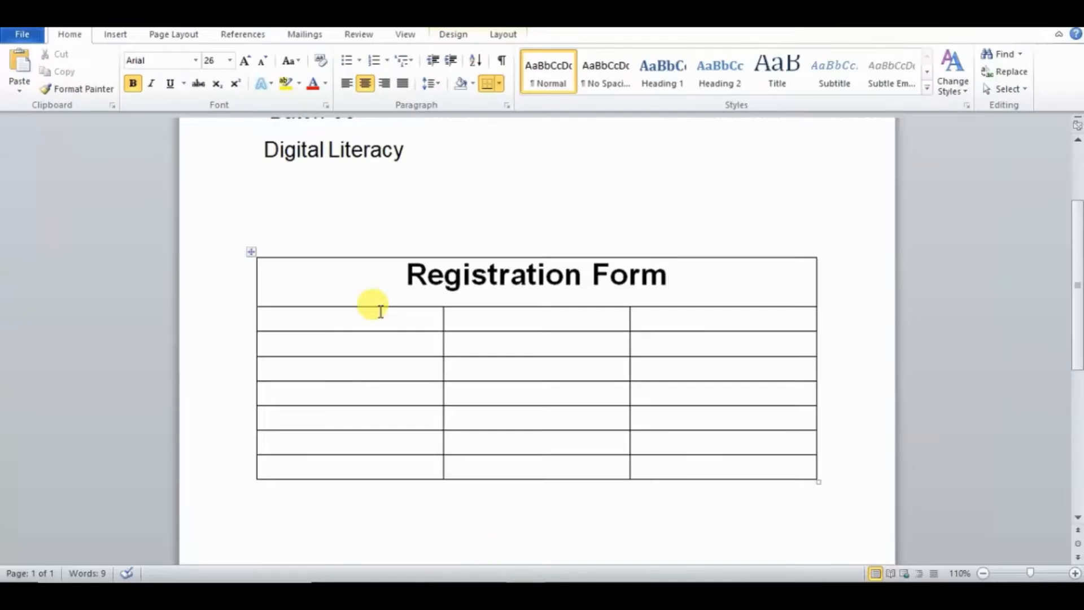
type("Surename")
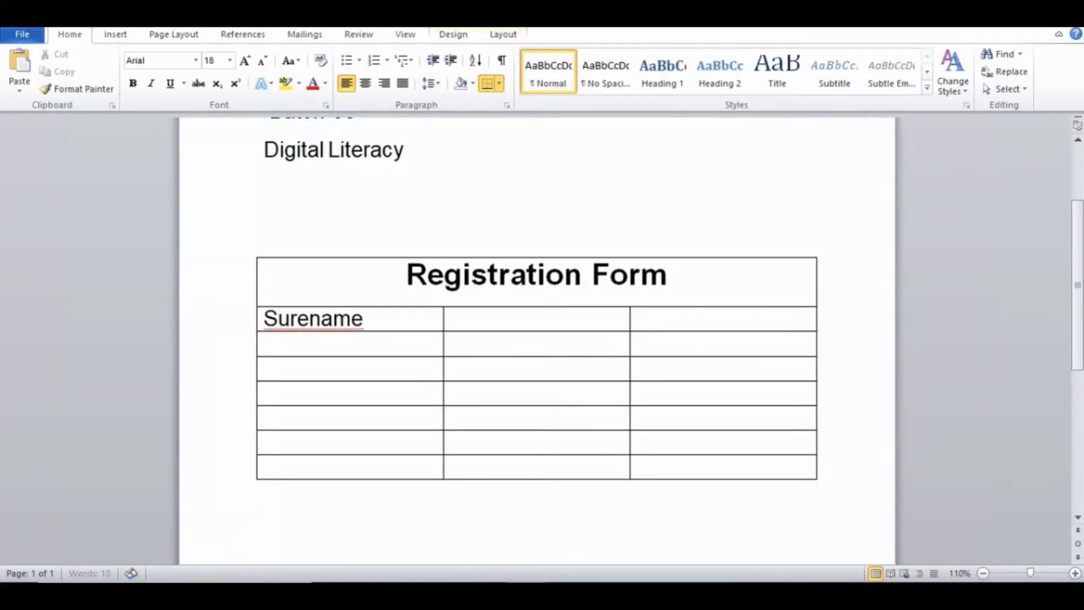
left_click(318, 319)
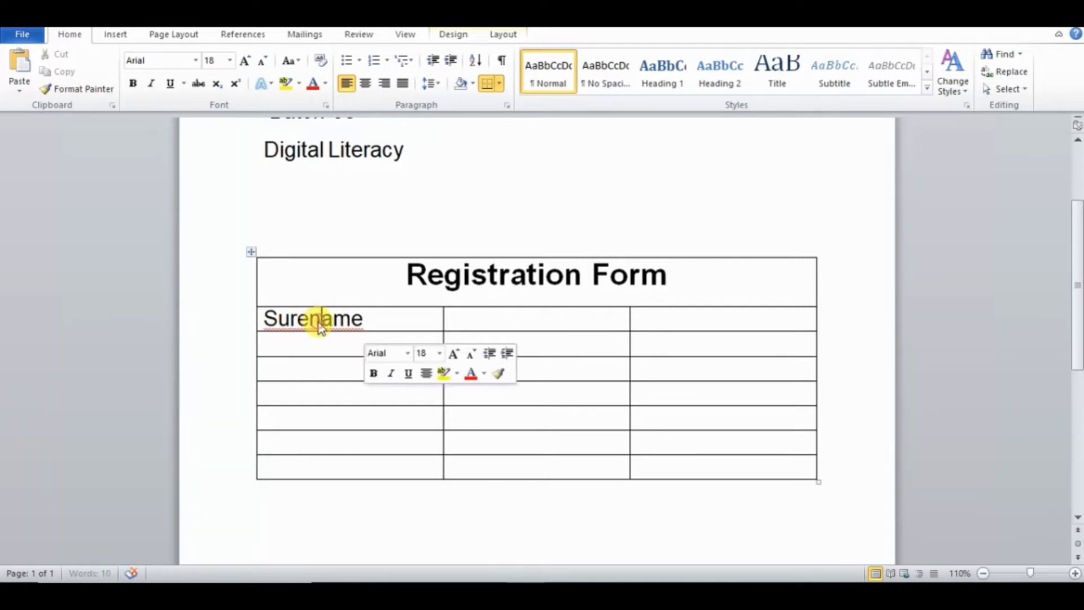
right_click(320, 328)
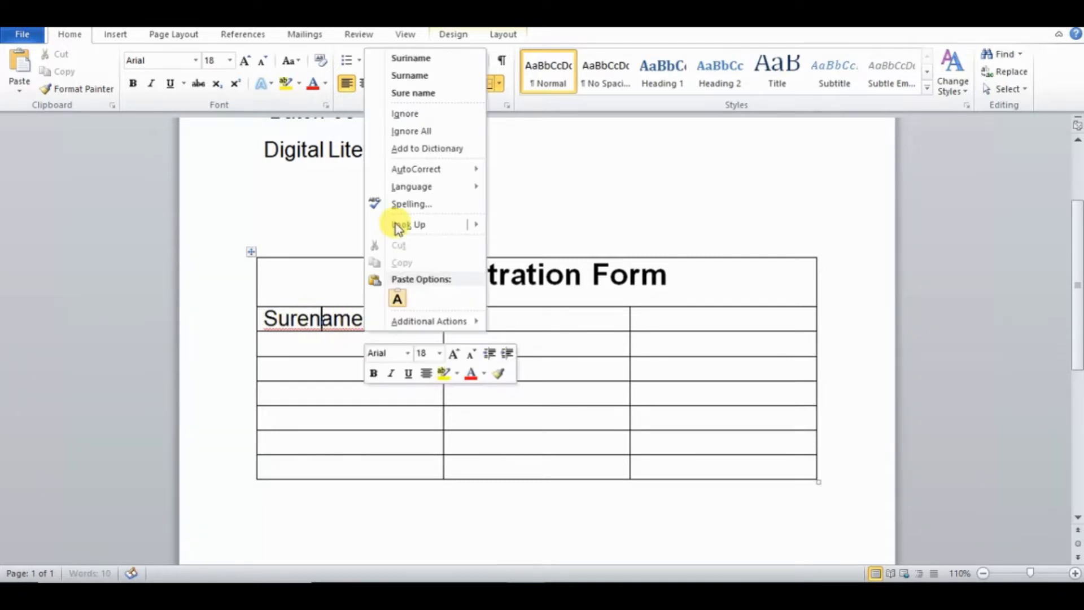
left_click(305, 298)
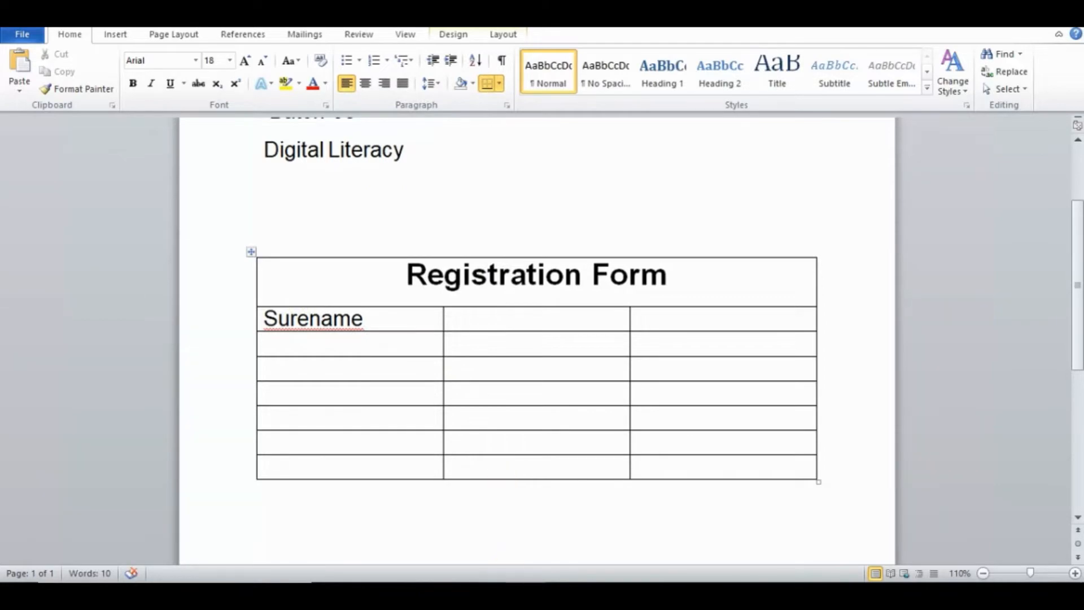
Check the first item name in the exercise PDF, then correct the entry in Word to "Surname".
key("alt+Tab")
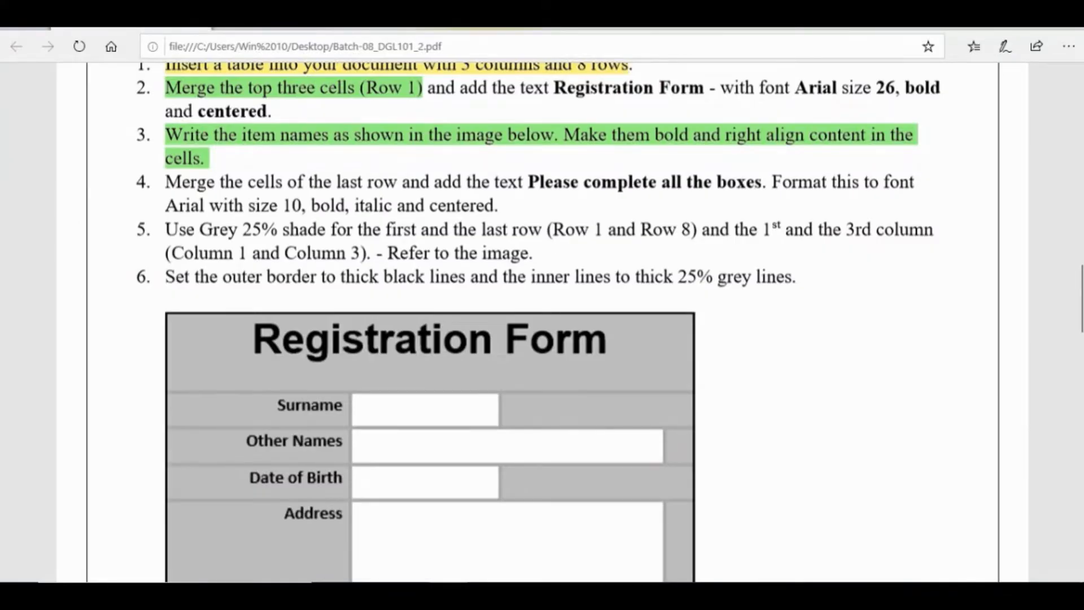
left_click(373, 597)
left_click(373, 597)
left_click(374, 597)
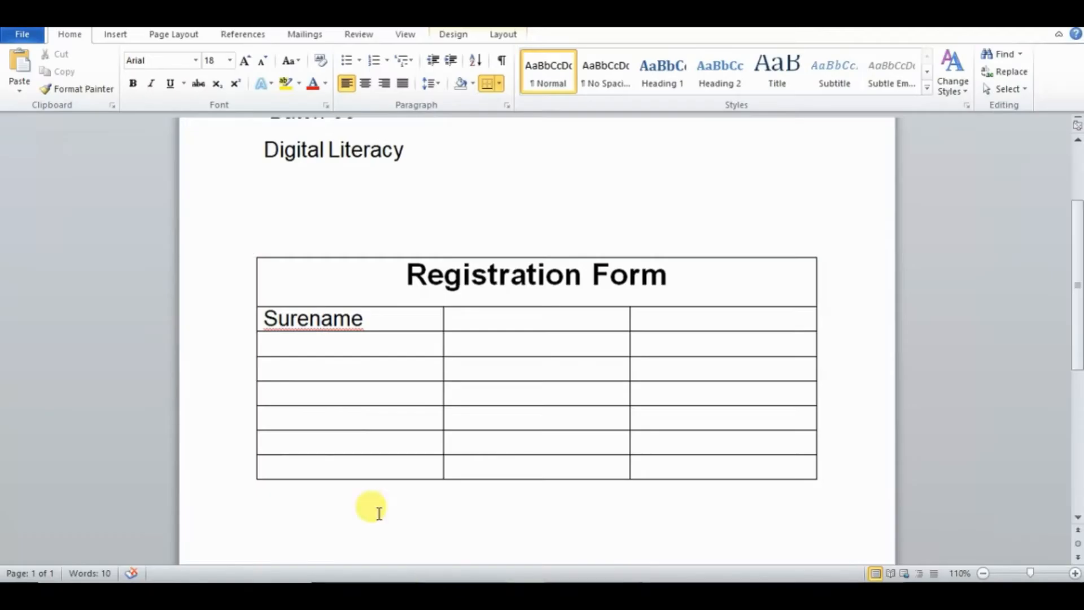
left_click(303, 319)
key("Delete")
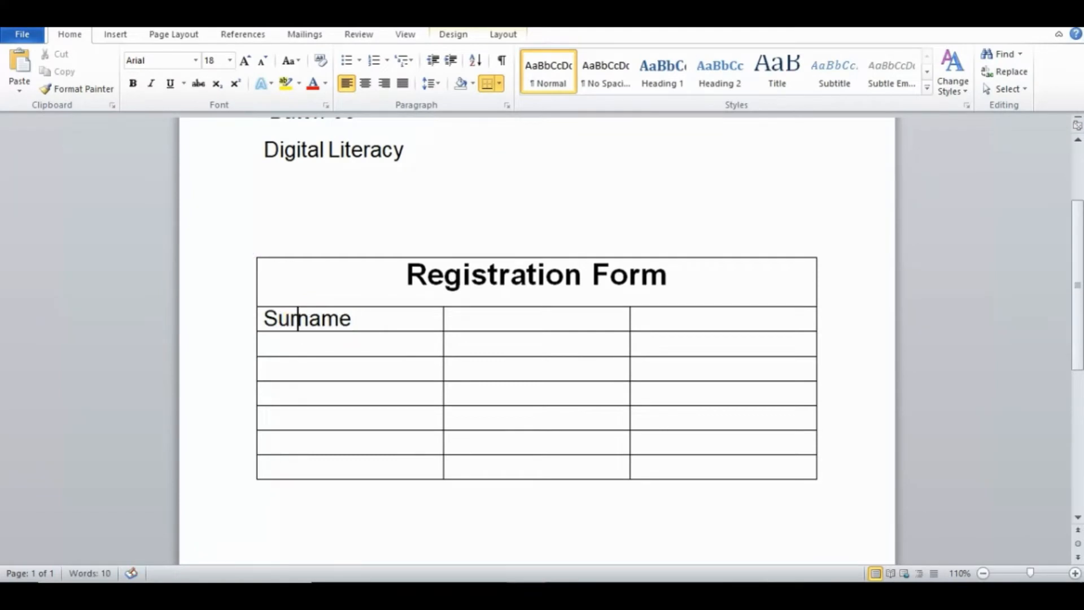
Check the second item name in the exercise PDF and enter "Other name" in the first cell of row 3 in Word.
left_click(373, 597)
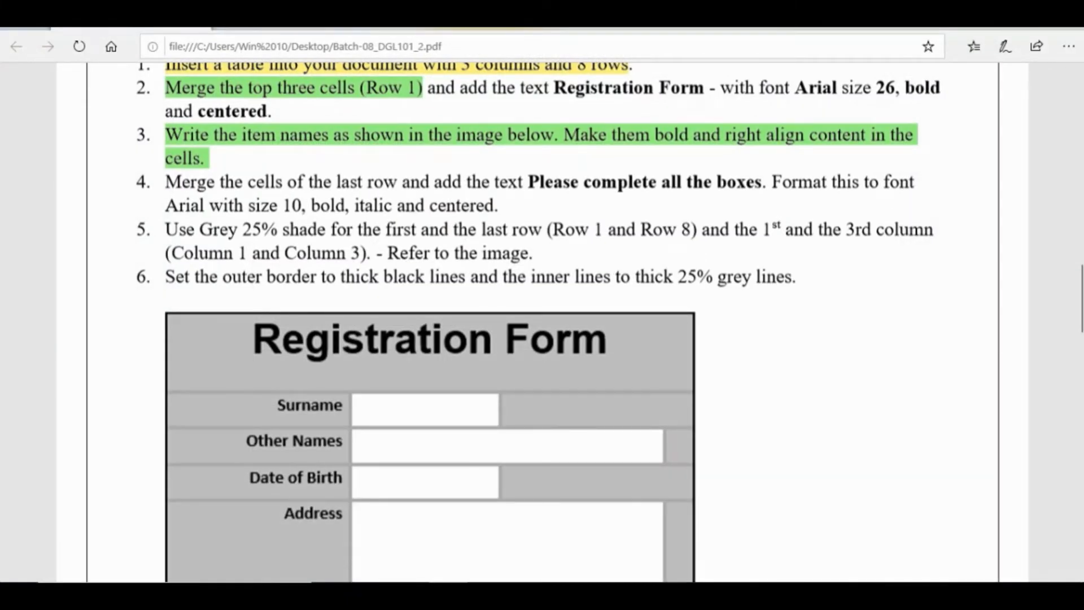
left_click(449, 597)
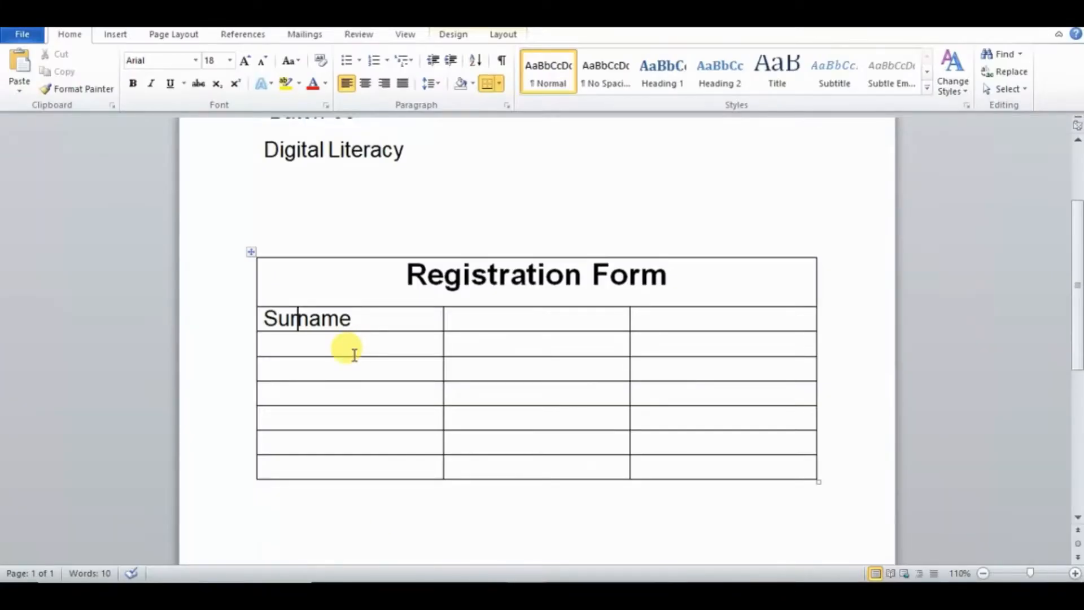
type("Othersname")
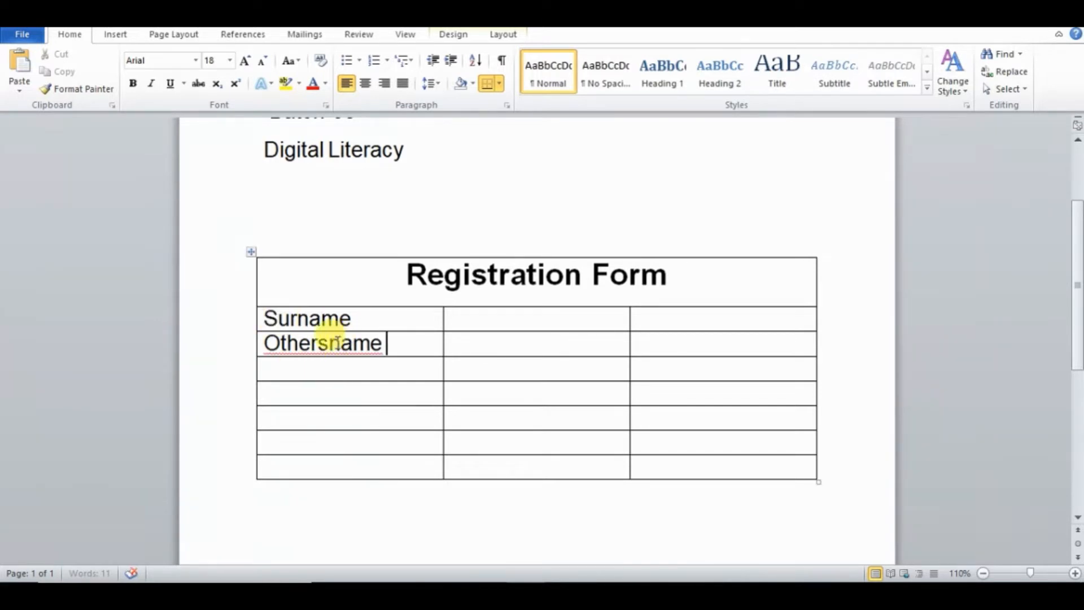
key("alt+Tab")
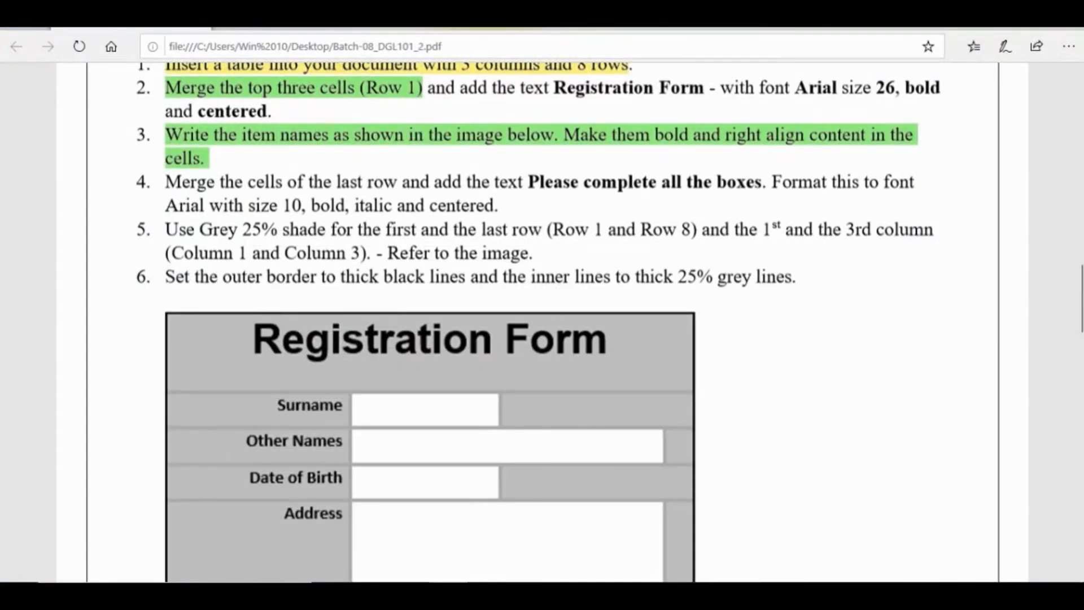
key("alt+Tab")
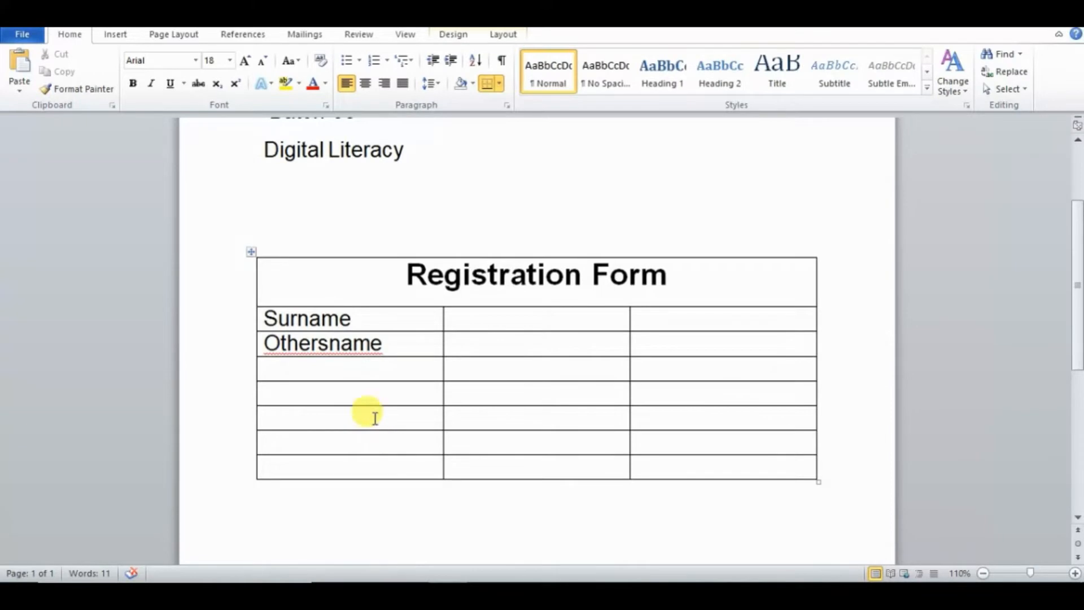
left_click(325, 343)
key("BackSpace")
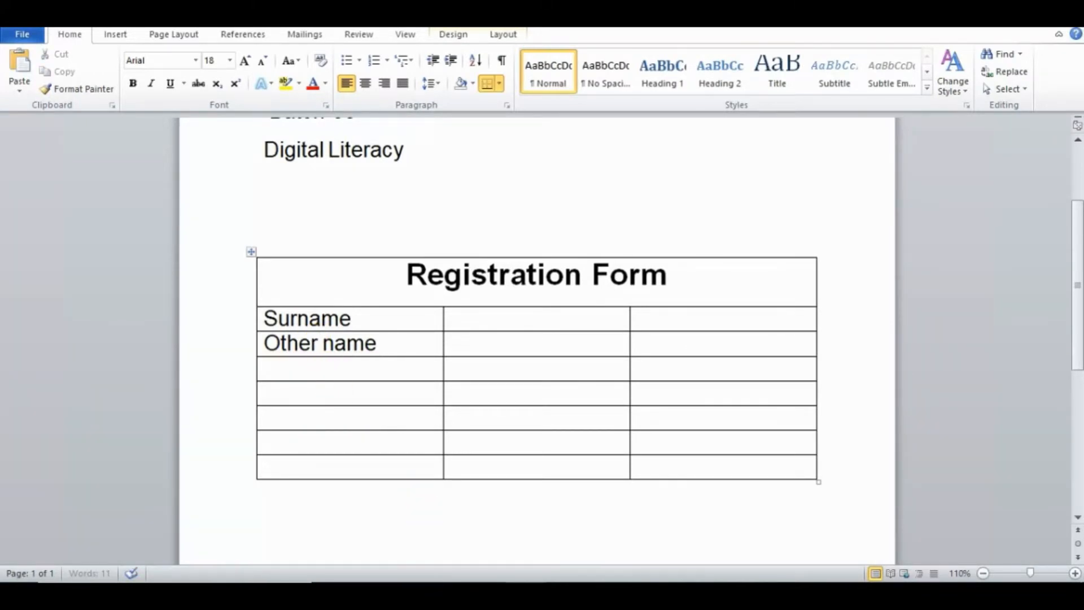
Check the third item name in the exercise PDF and enter "Date of Birth" in the first cell of row 4 in Word.
key("alt+Tab")
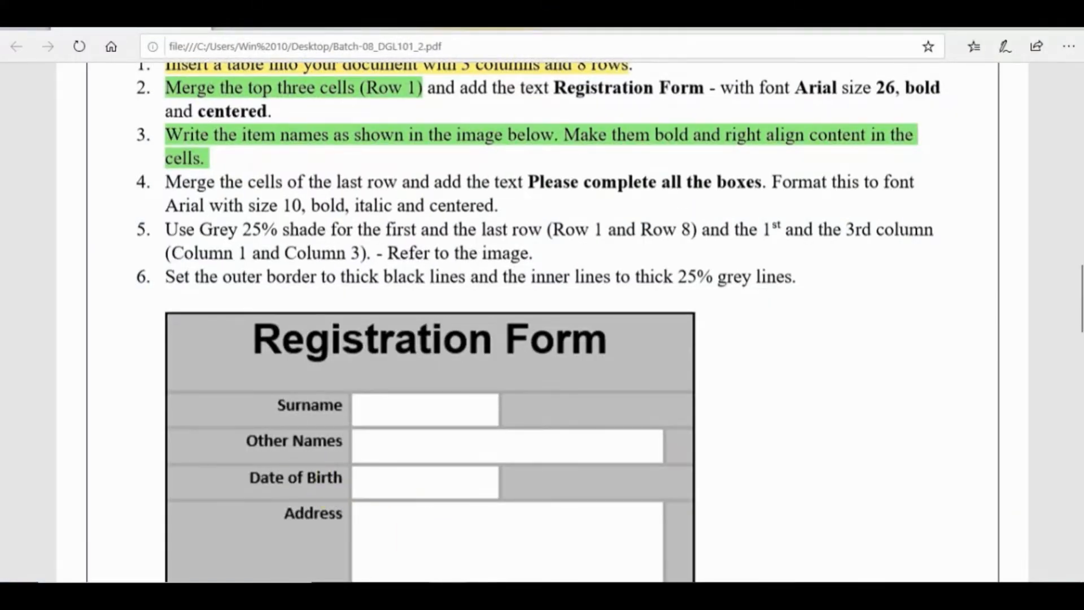
key("alt+Tab")
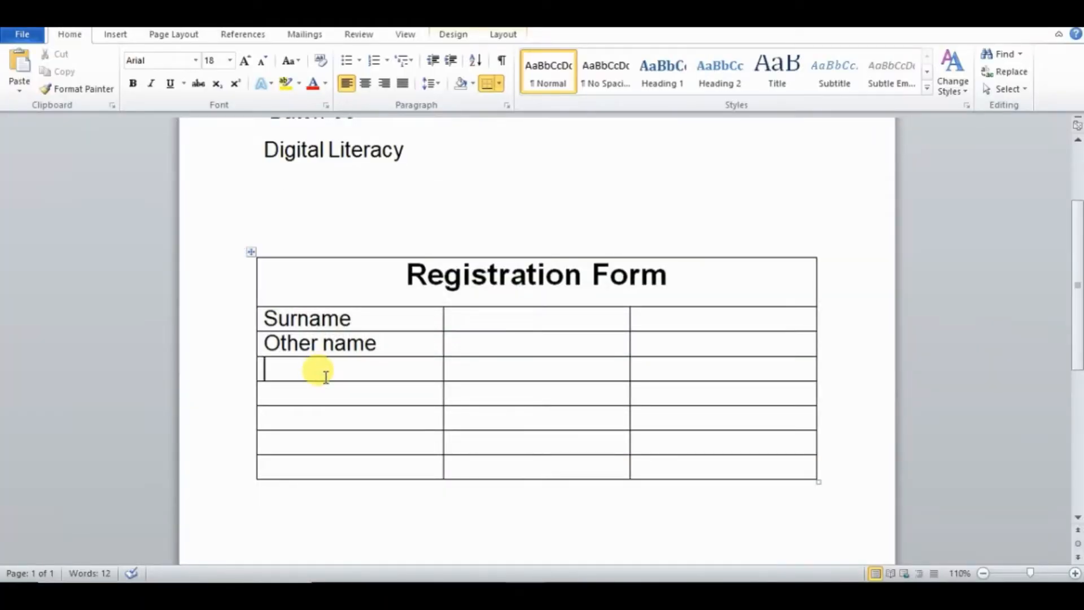
type("da")
key("BackSpace")
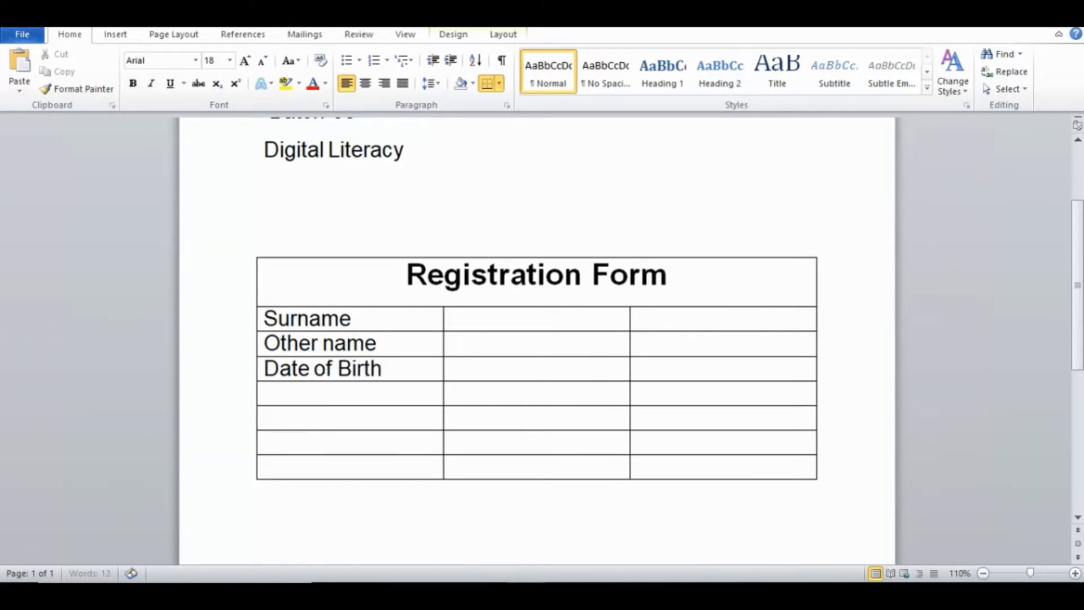
View the lower part of the form image in the exercise PDF and enter "Address" in the first cell of row 5 in Word.
key("alt+Tab")
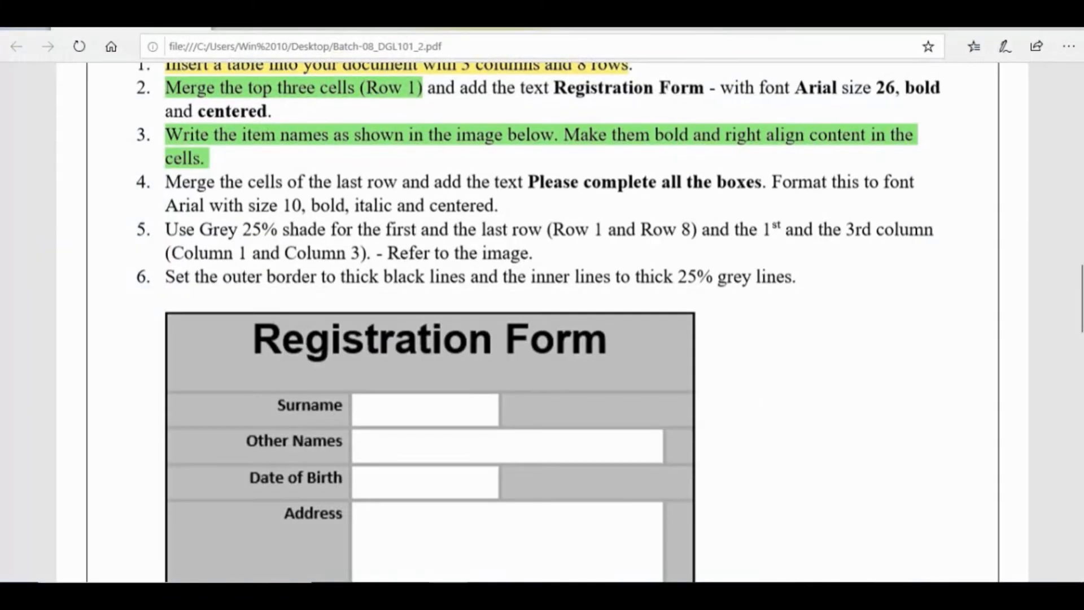
left_click_drag(1080, 318, 1079, 339)
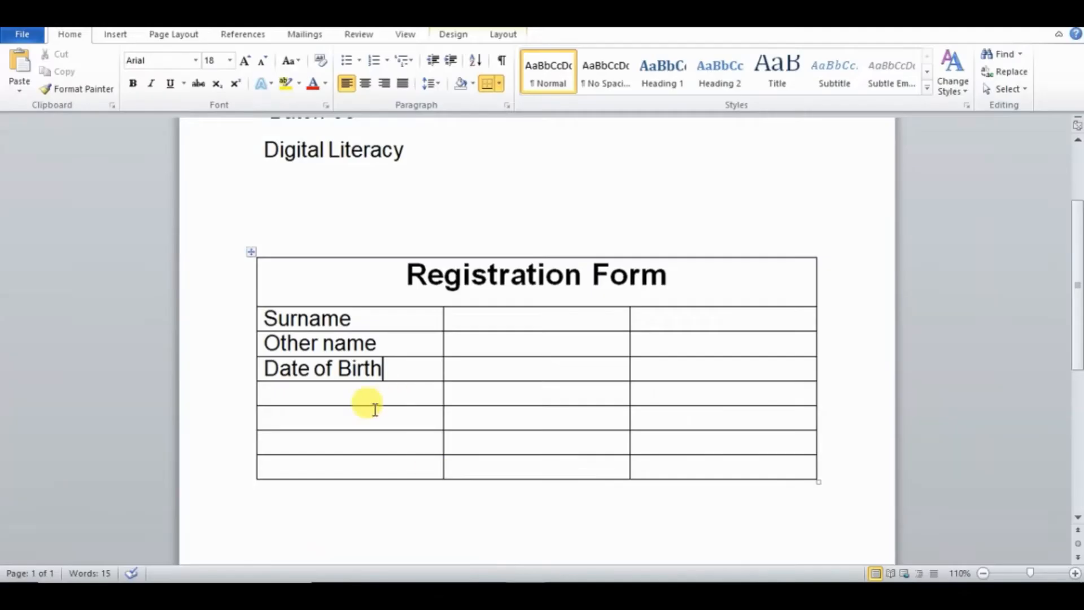
left_click(337, 405)
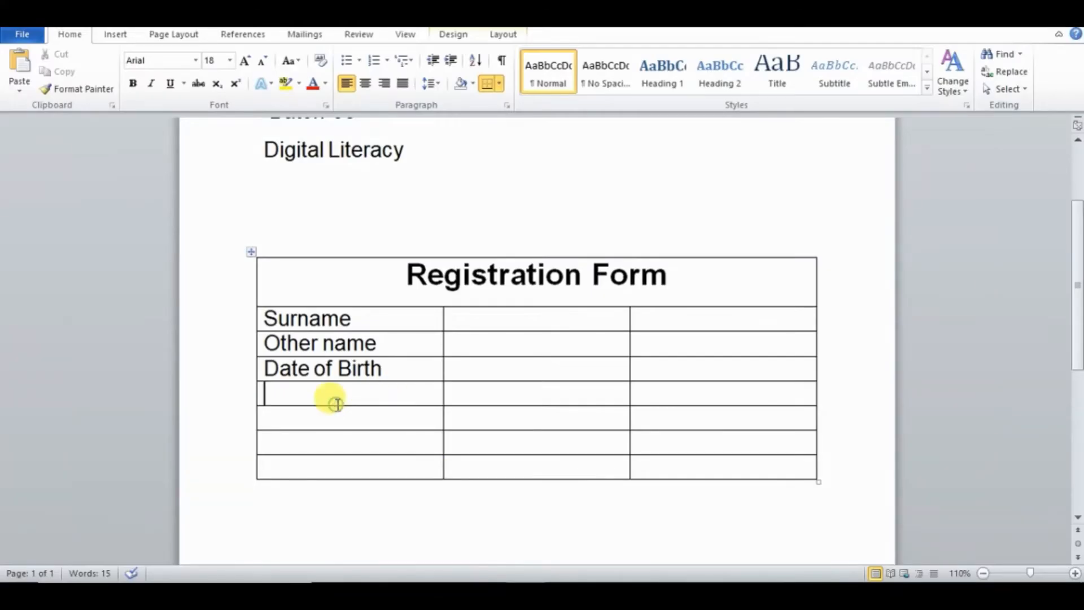
type("Addre")
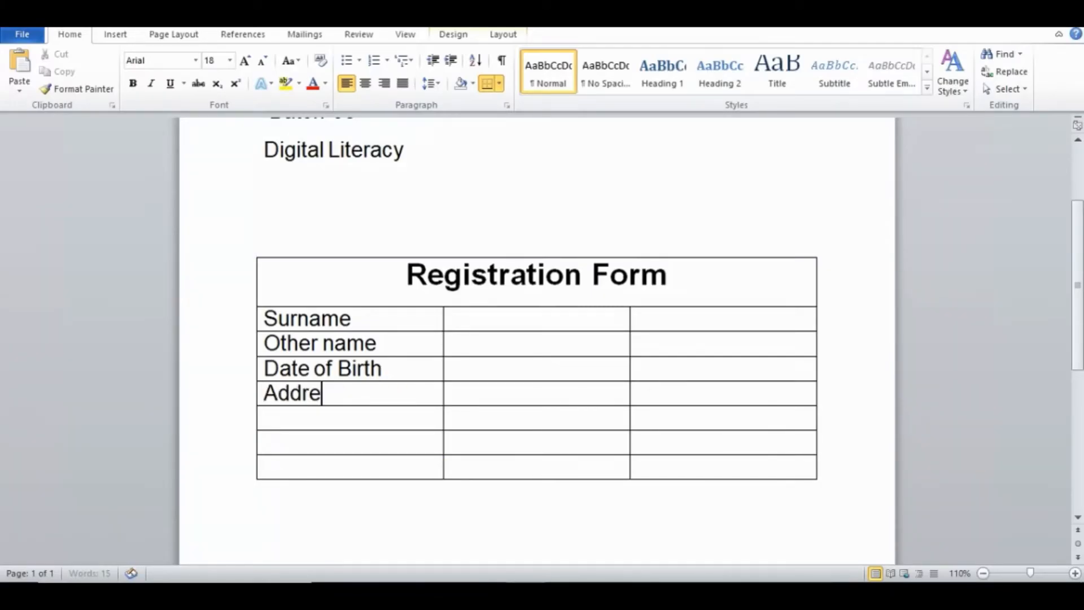
type("ss")
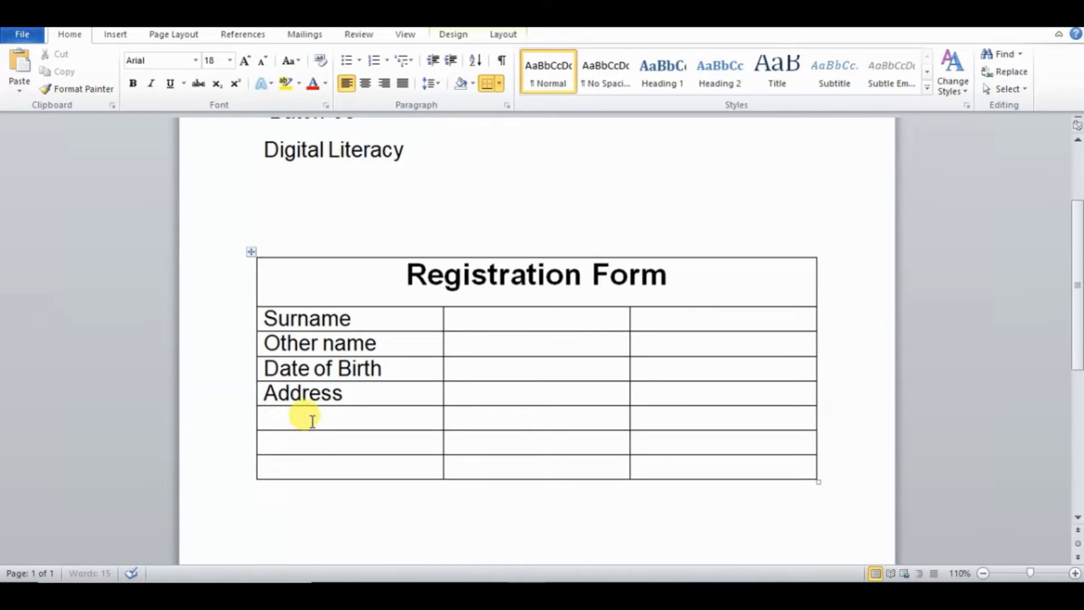
Check the item after Address in the exercise PDF and enter "PostCode" in the first cell of row 6 in Word.
key("alt+Tab")
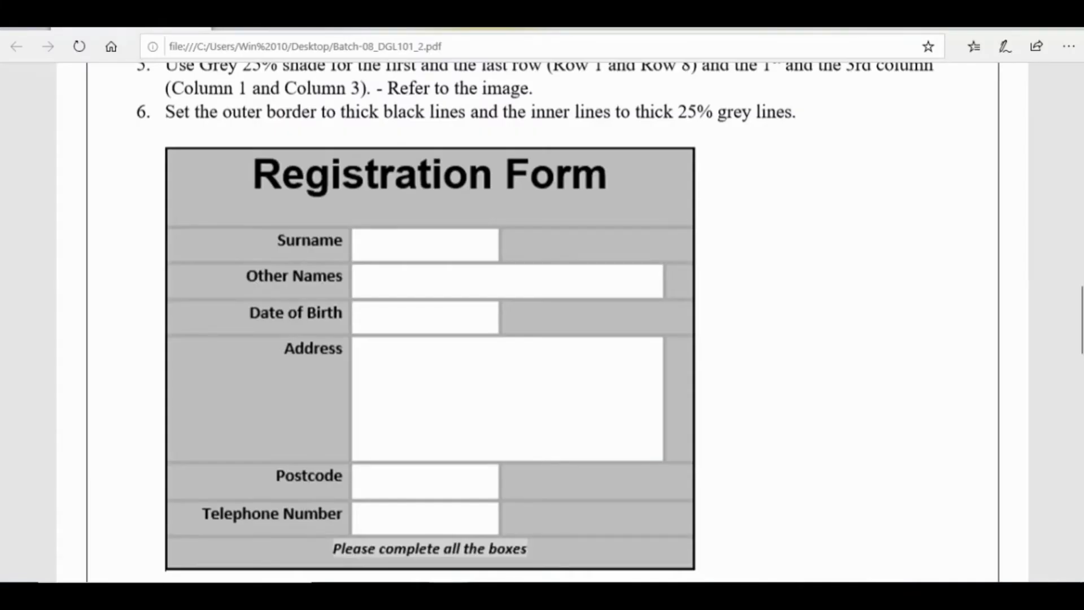
key("alt+Tab")
type("P")
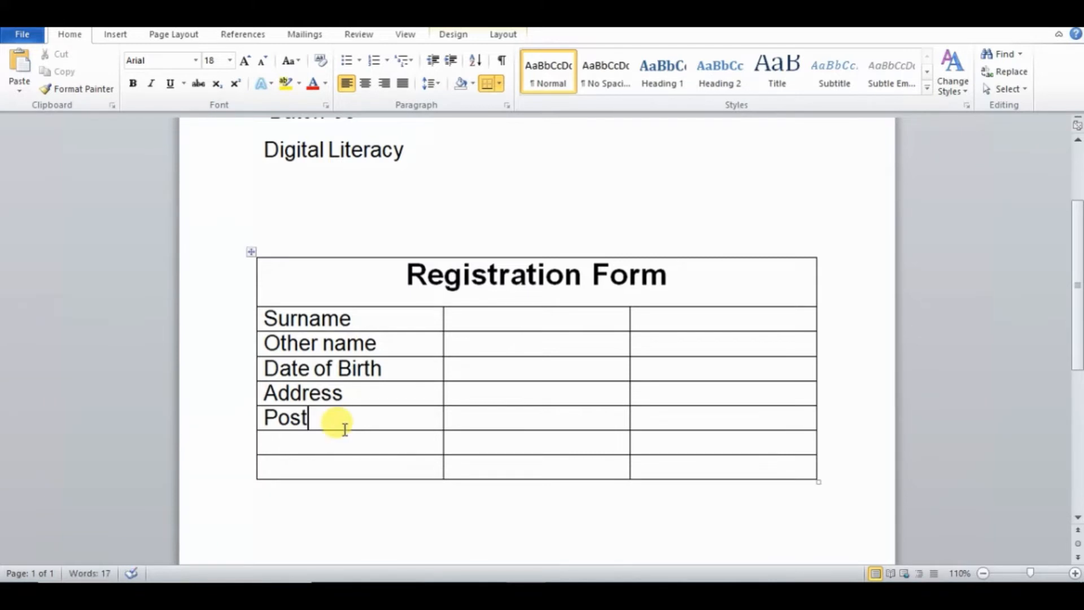
type("ostCode")
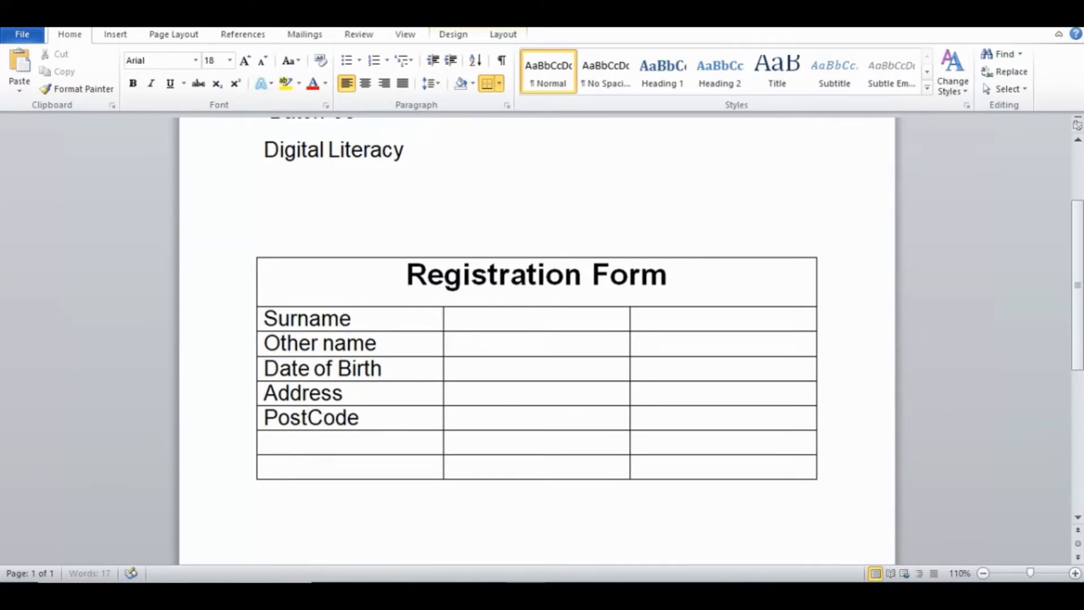
Check the last item name in the exercise PDF and enter "Telephone Number" in the first cell of row 7 in Word.
left_click(445, 590)
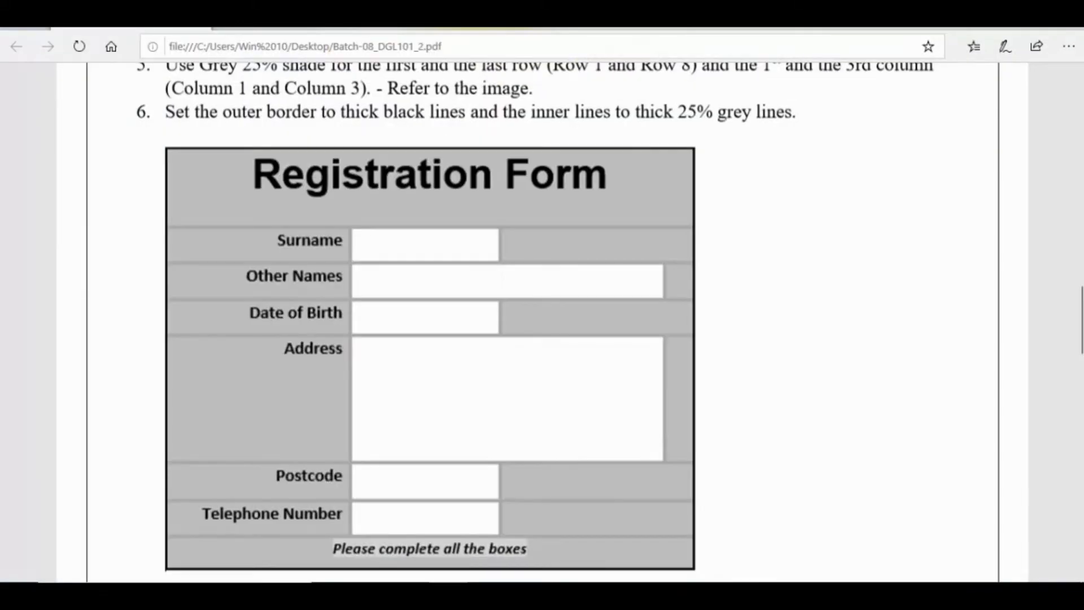
left_click(440, 591)
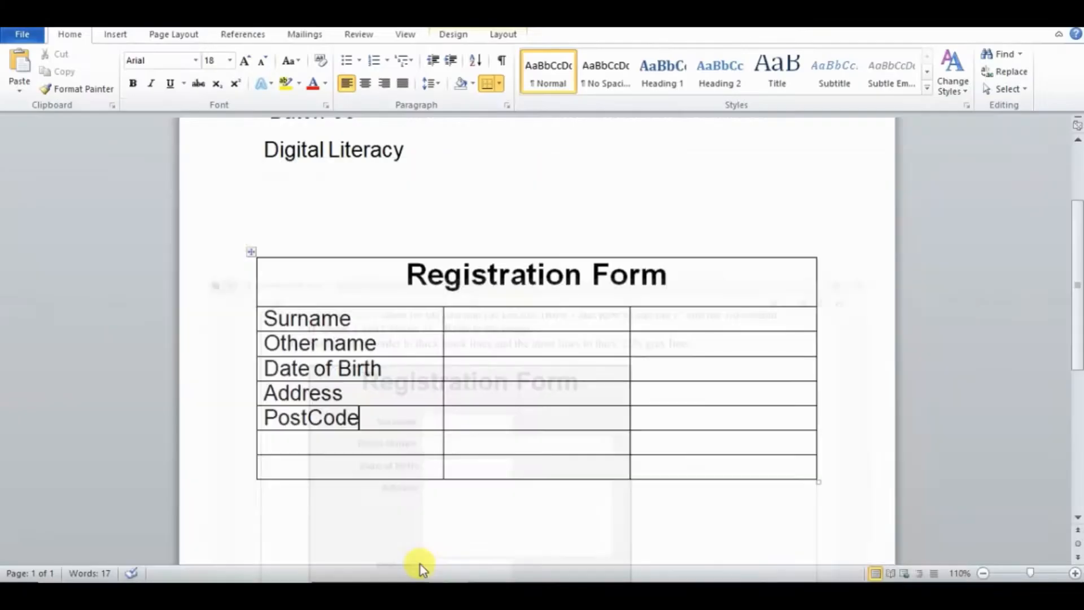
left_click(292, 444)
type("Telepho")
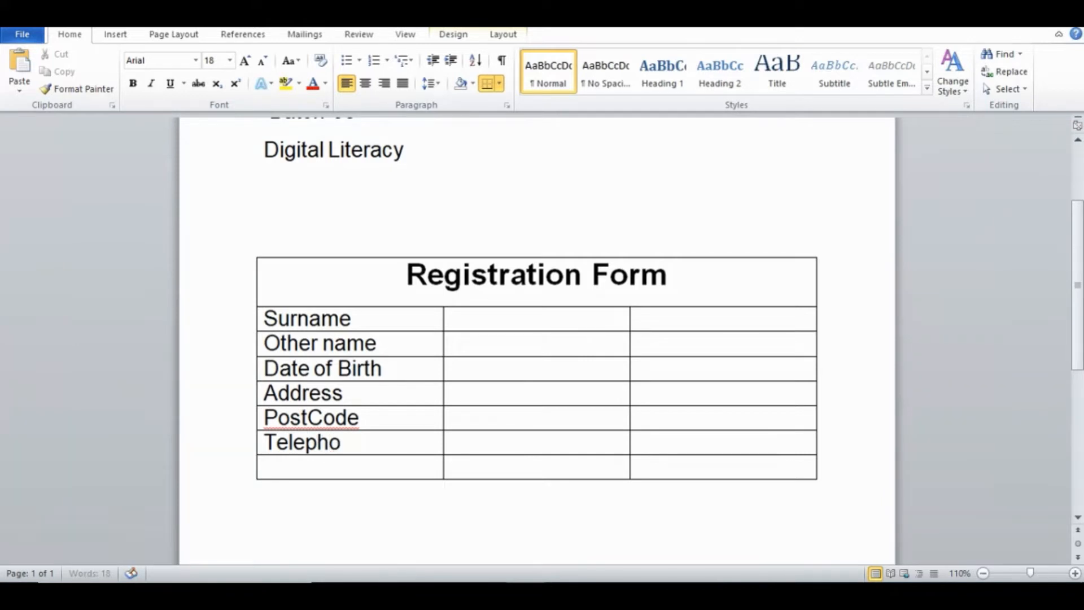
type("ne Numbe")
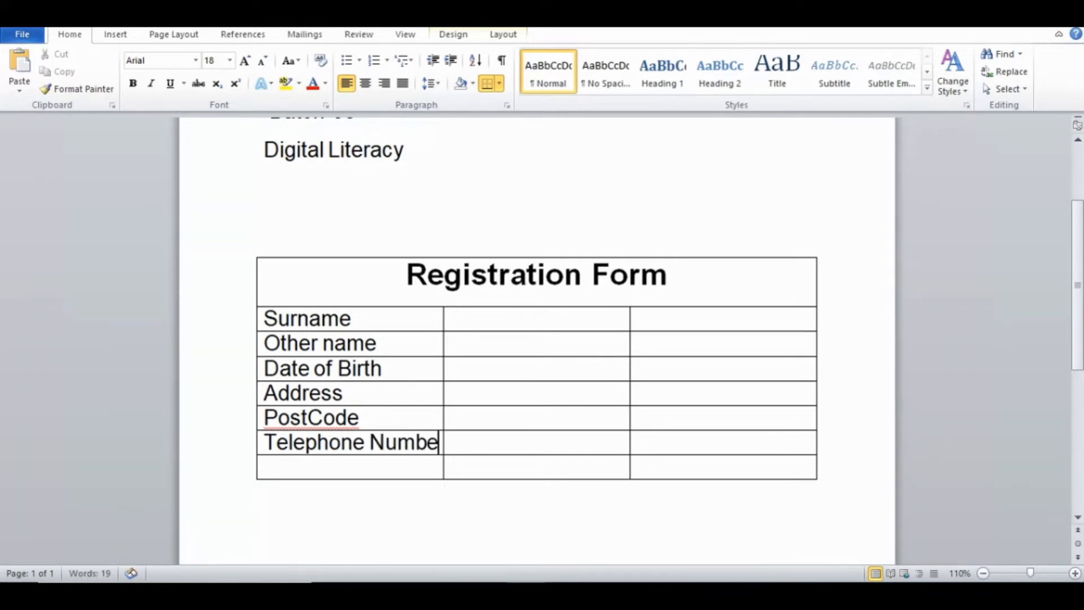
type("r")
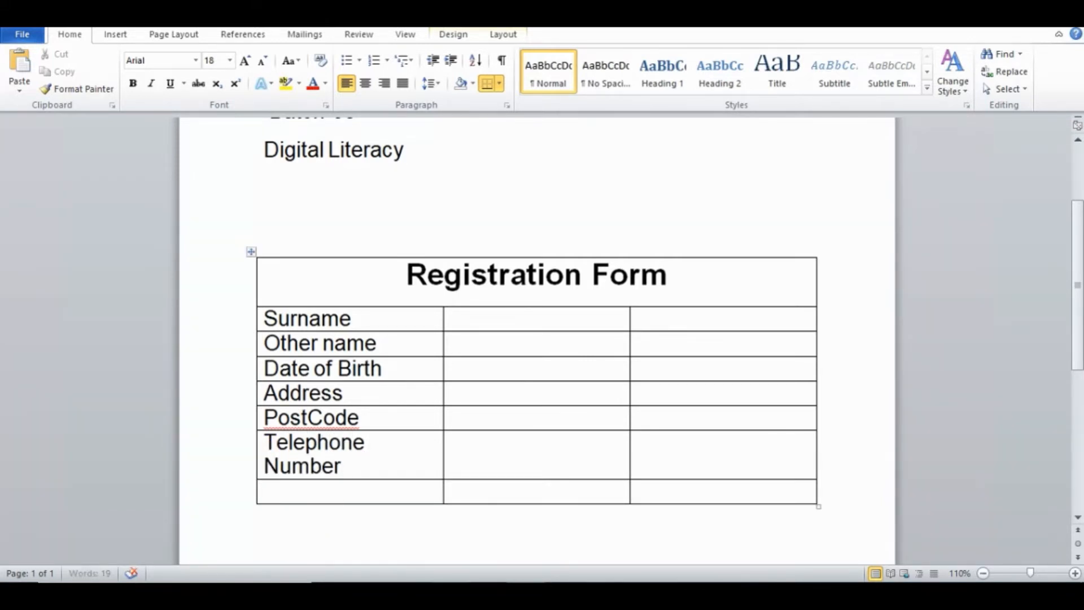
Check the last row's text in the exercise PDF and enter "Please complete" in the first cell of row 8 in Word.
left_click(440, 591)
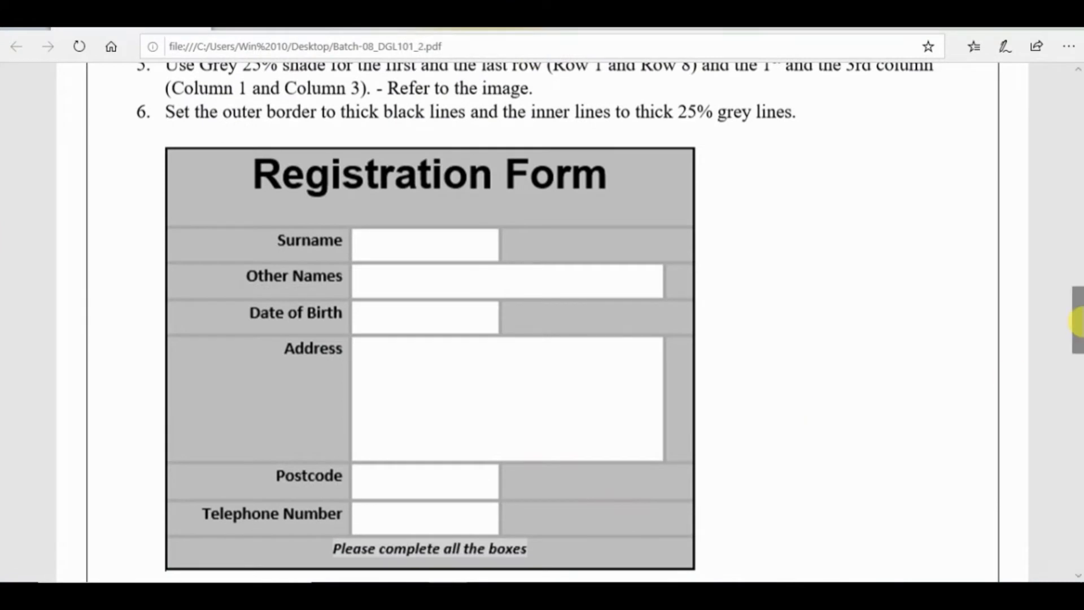
left_click_drag(1077, 320, 1078, 330)
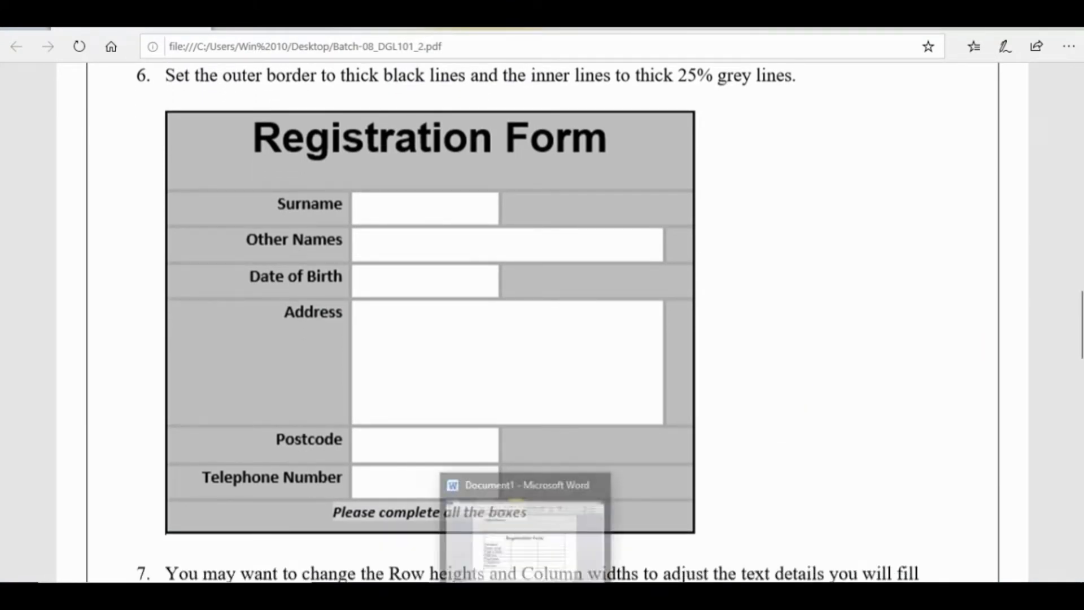
left_click(461, 536)
type("Please c")
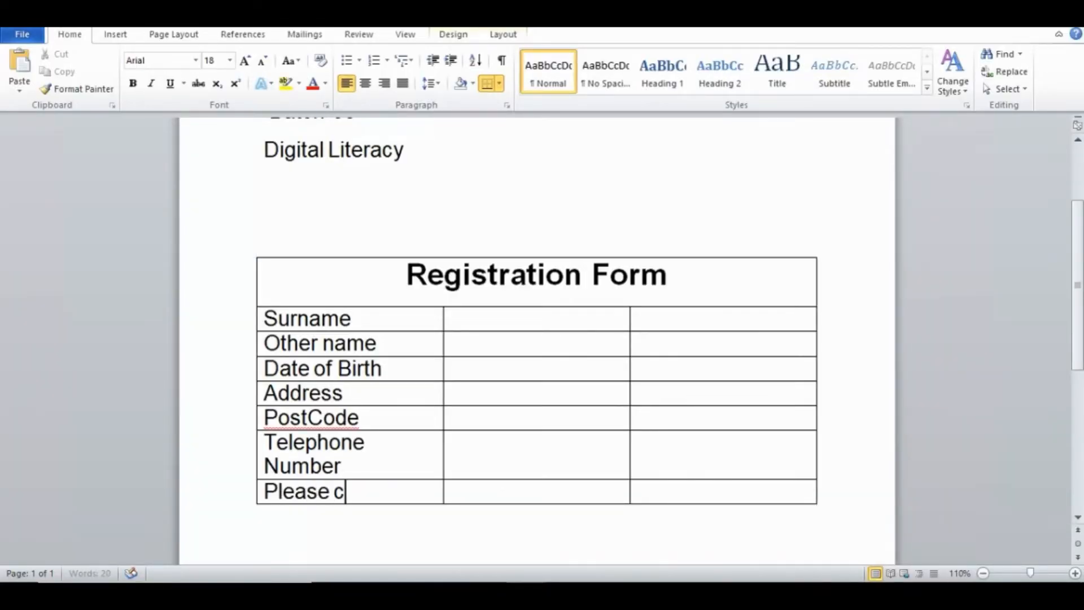
type("omplete")
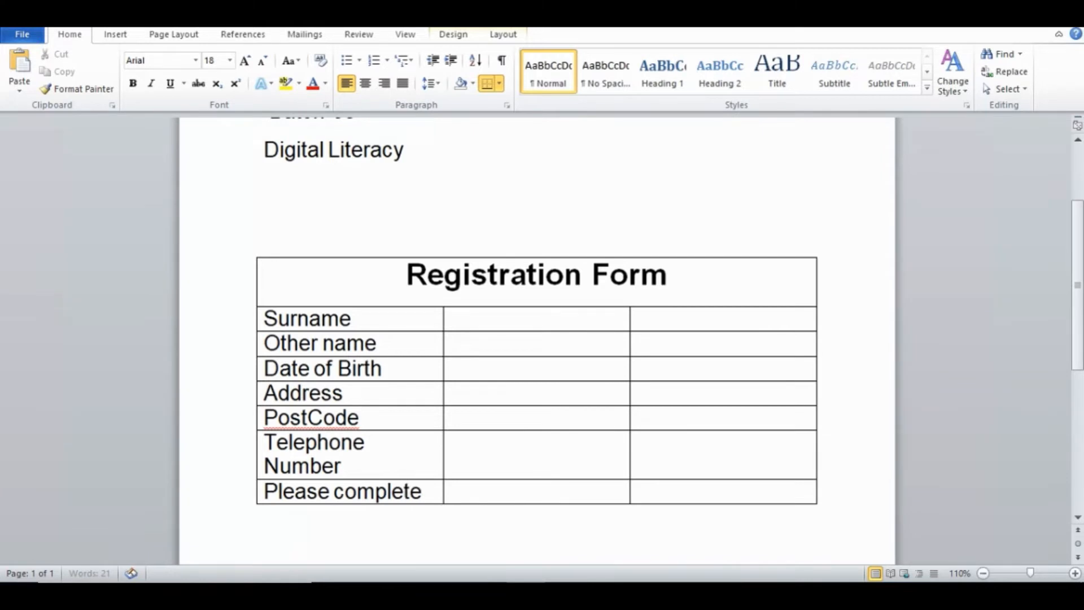
type(" all")
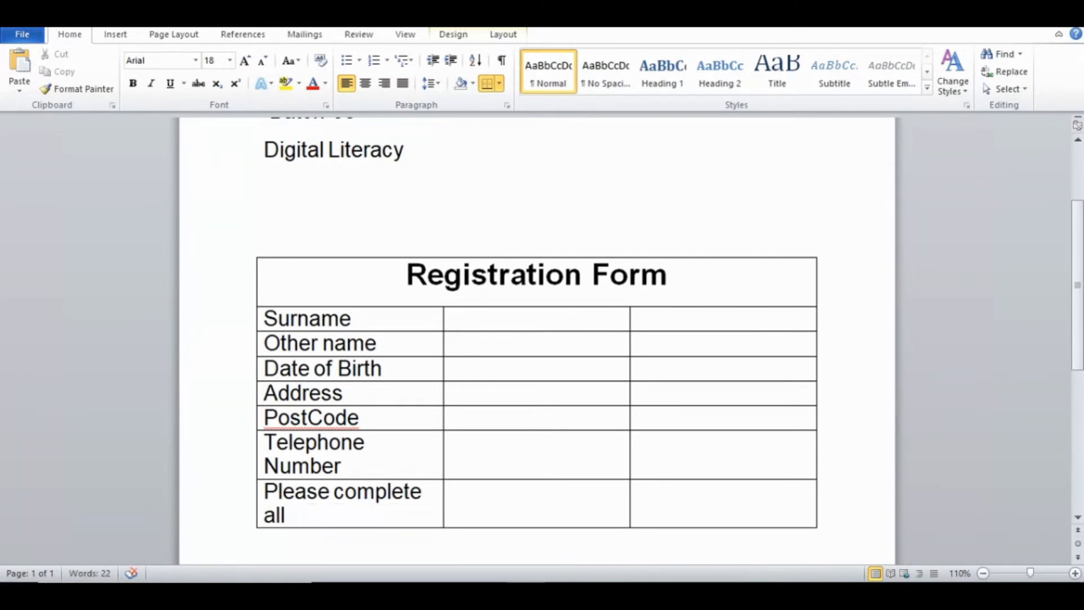
key("BackSpace")
key("BackSpace")
key("BackSpace")
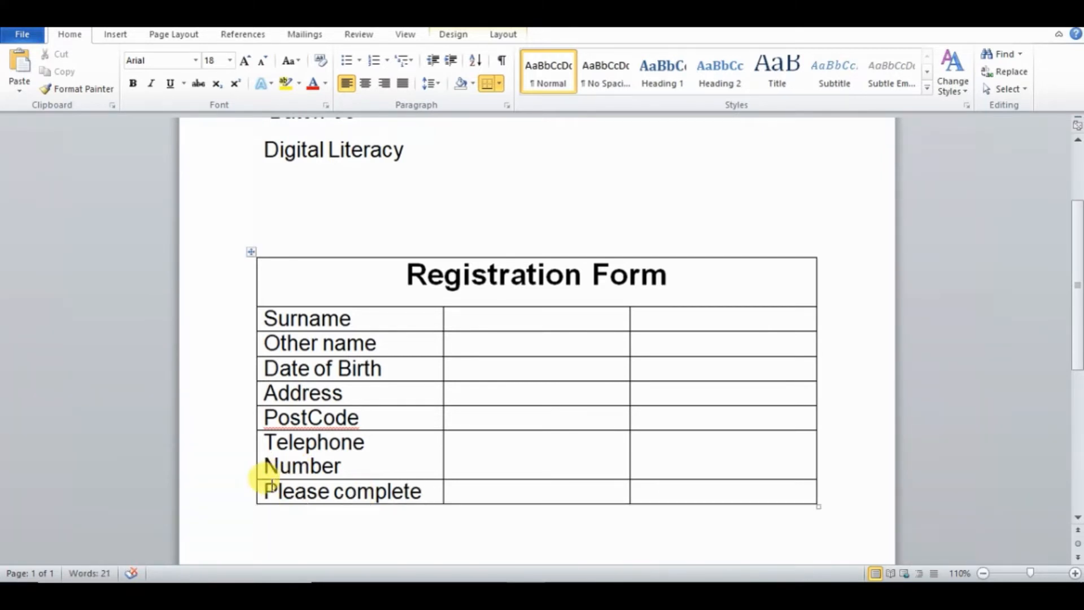
Merge the three cells of the last row and finish its text so it reads "Please complete all the boxes".
left_click_drag(252, 480, 678, 483)
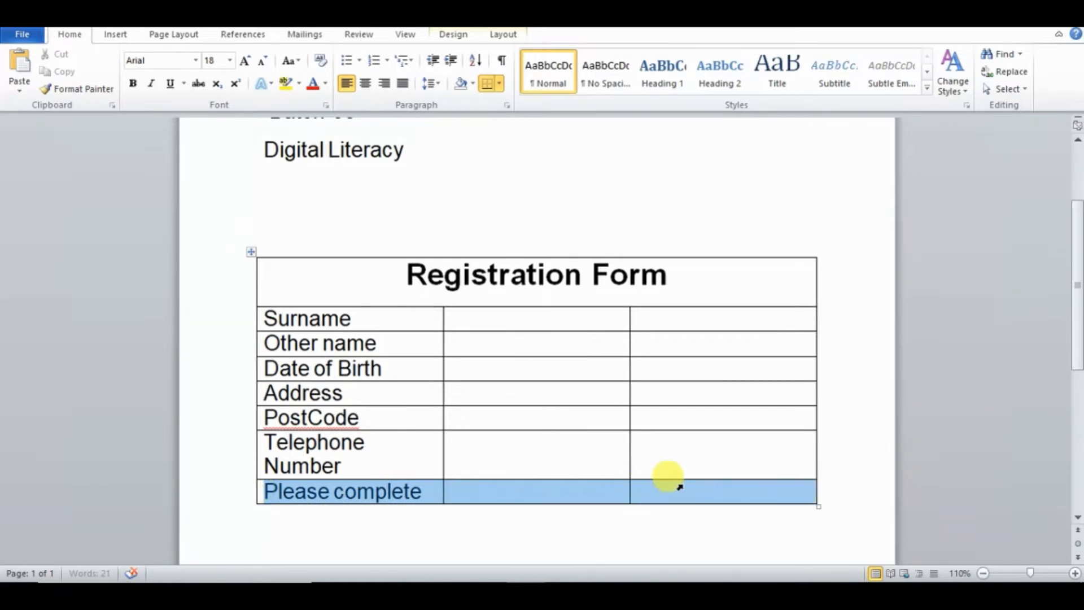
right_click(586, 493)
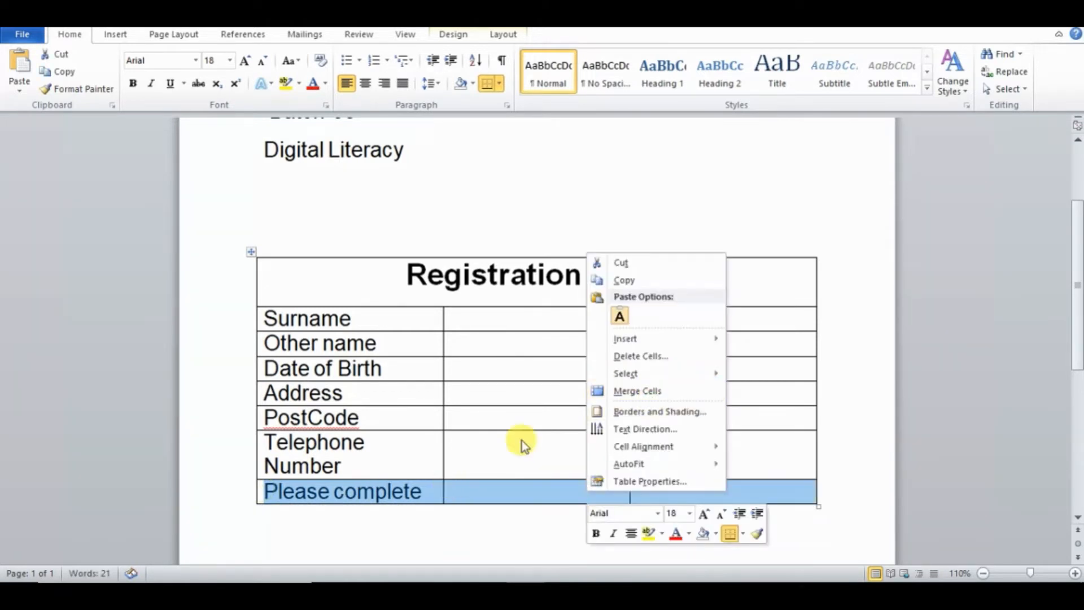
left_click(625, 392)
left_click(445, 490)
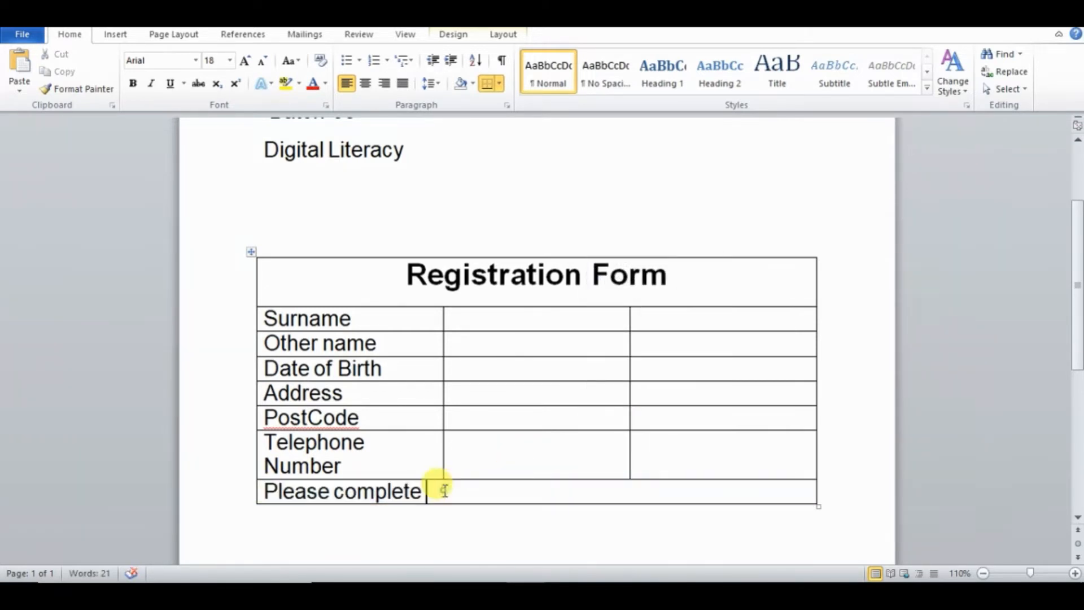
left_click(443, 594)
left_click(443, 594)
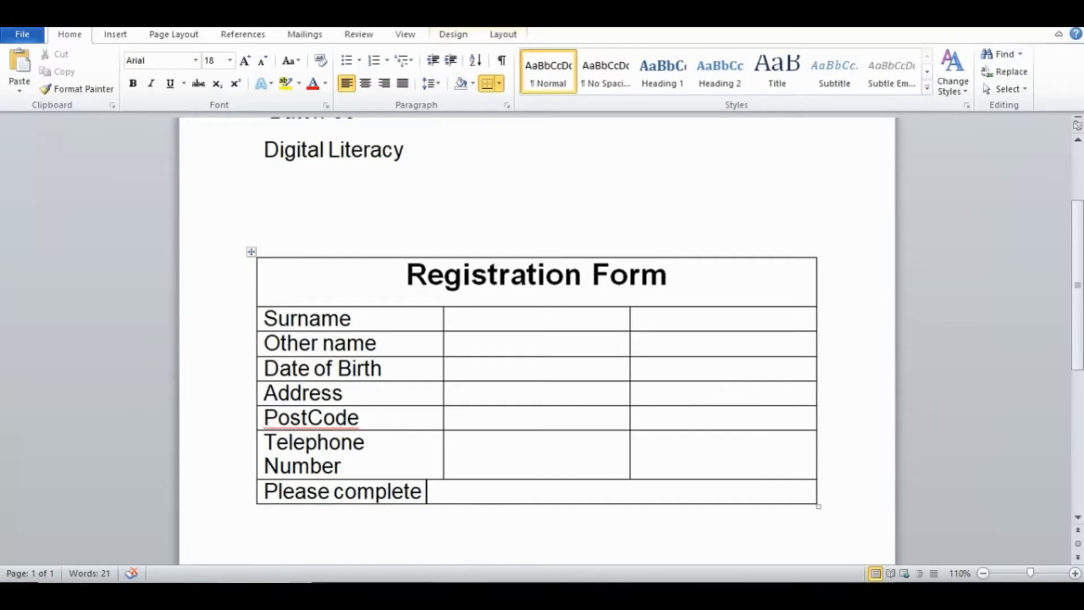
type("all the boxes")
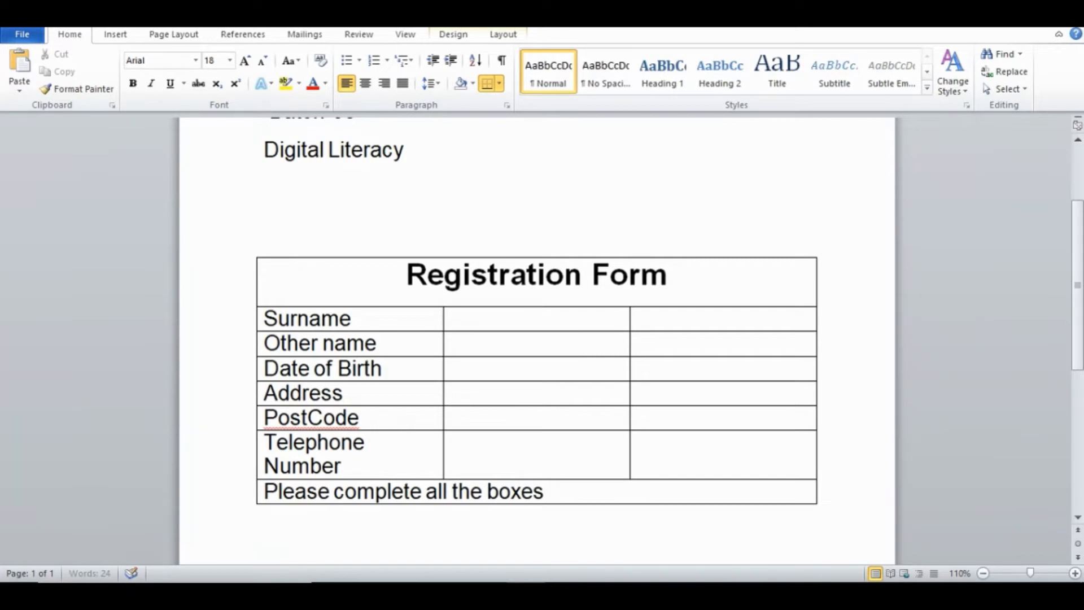
Switch to the exercise PDF and highlight the whole of instruction 4 about merging and formatting the last row.
left_click(443, 594)
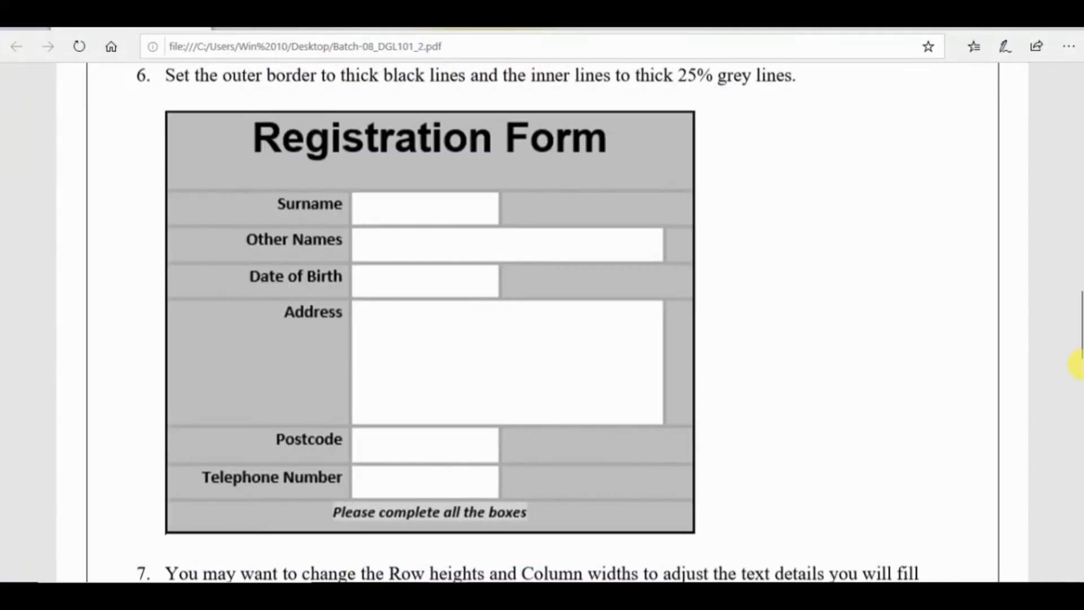
left_click_drag(1077, 343, 1076, 285)
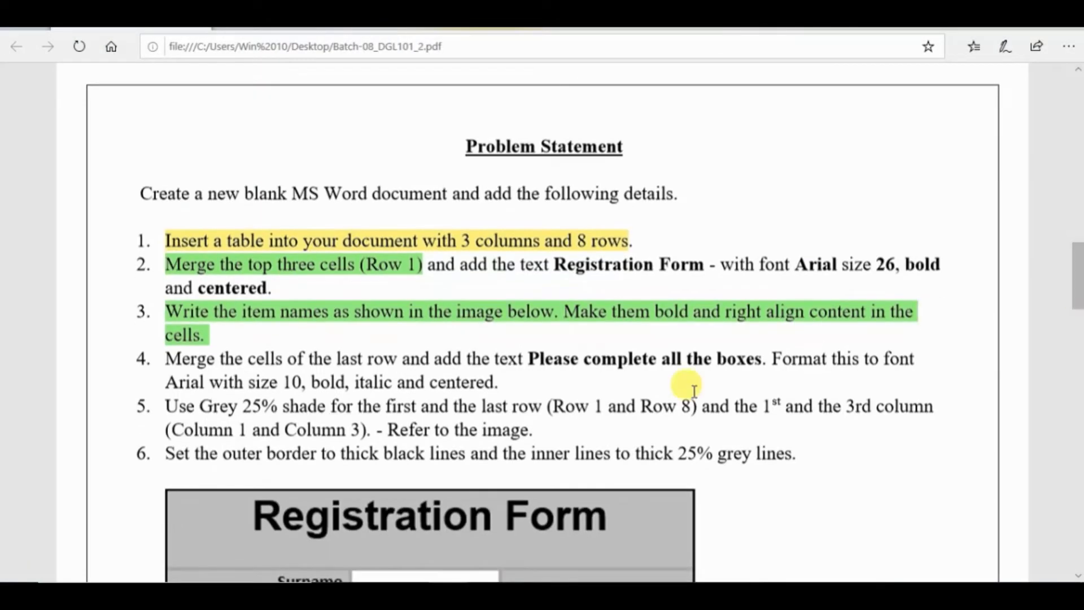
left_click_drag(165, 358, 530, 362)
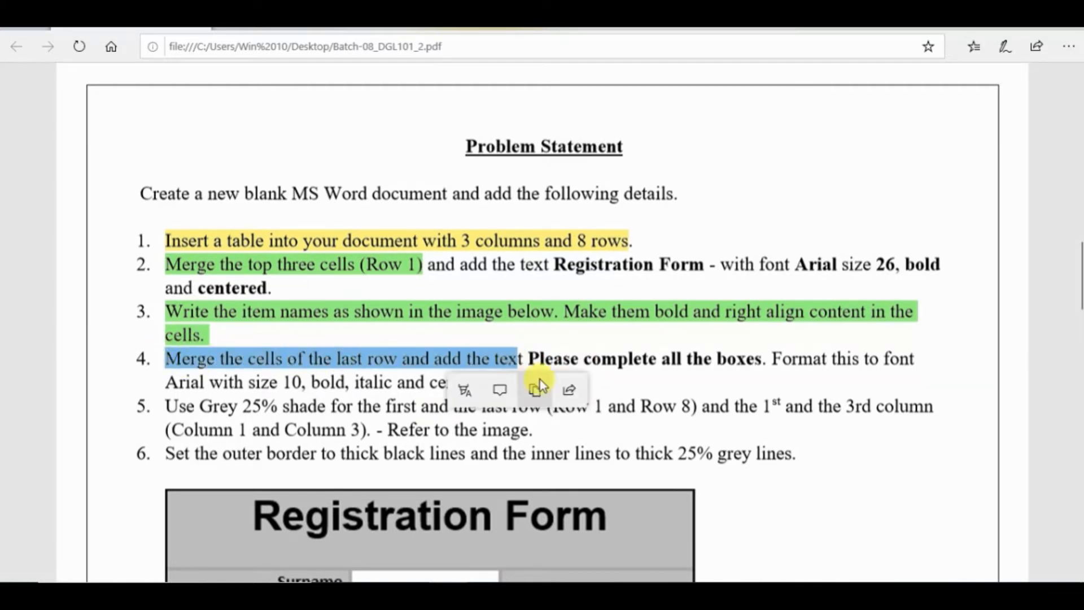
left_click(621, 353)
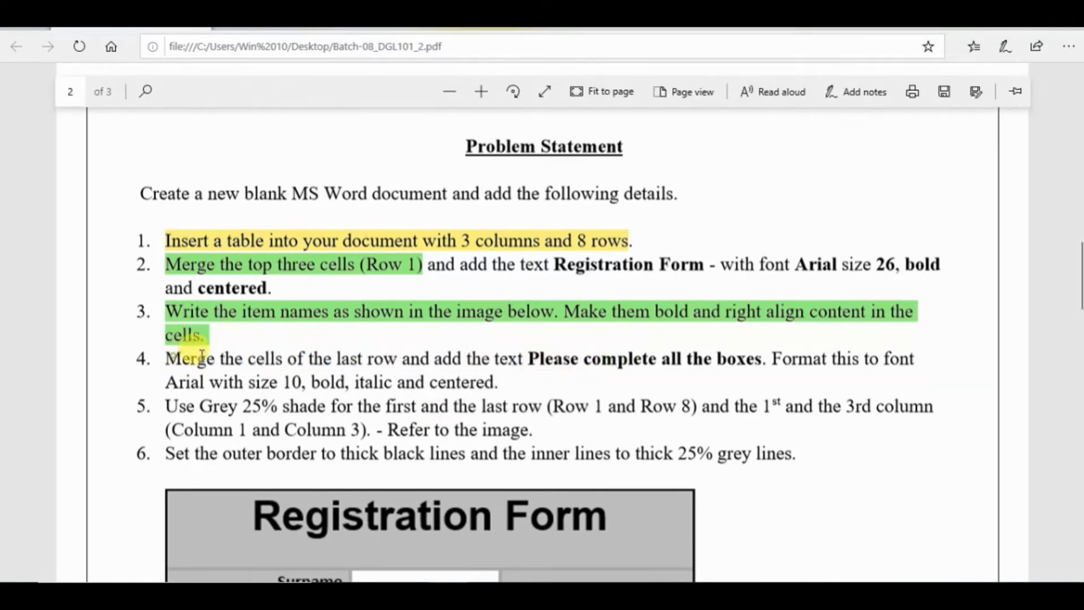
left_click_drag(166, 358, 494, 360)
left_click(658, 362)
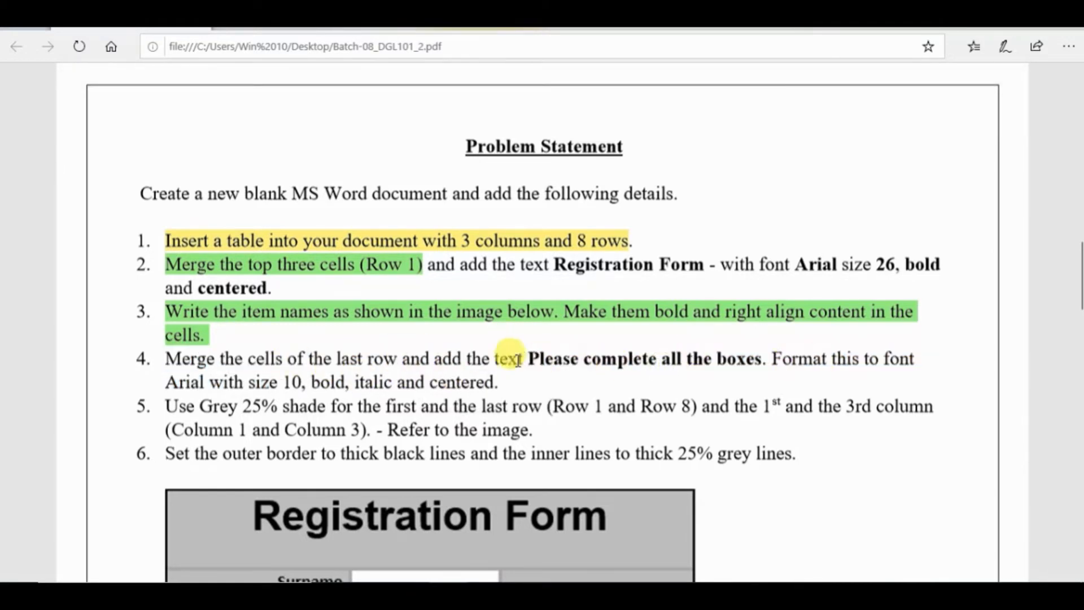
left_click_drag(495, 382, 176, 371)
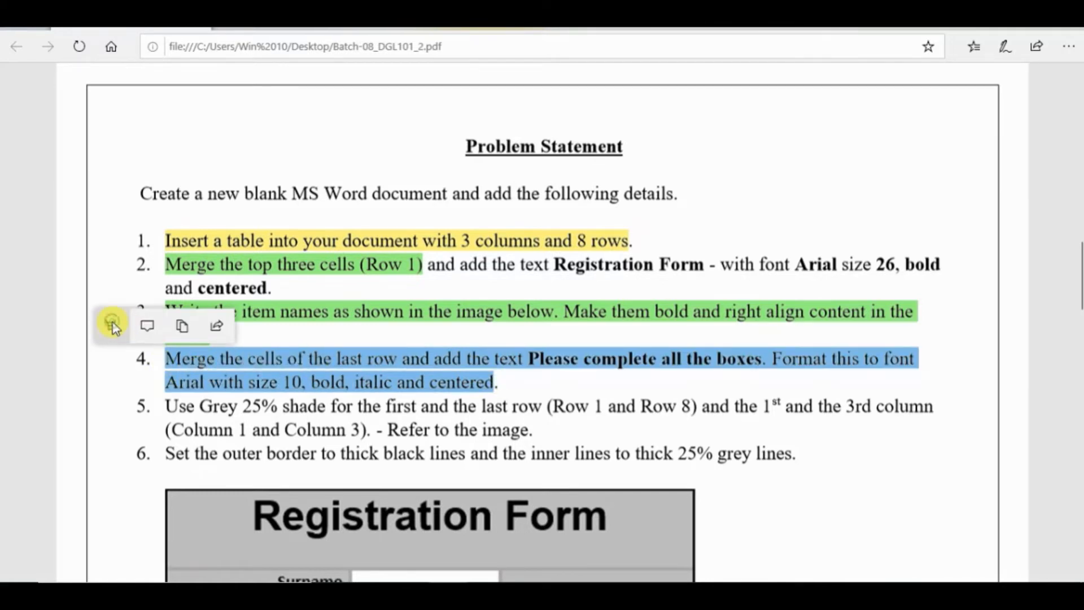
left_click(113, 325)
left_click(128, 365)
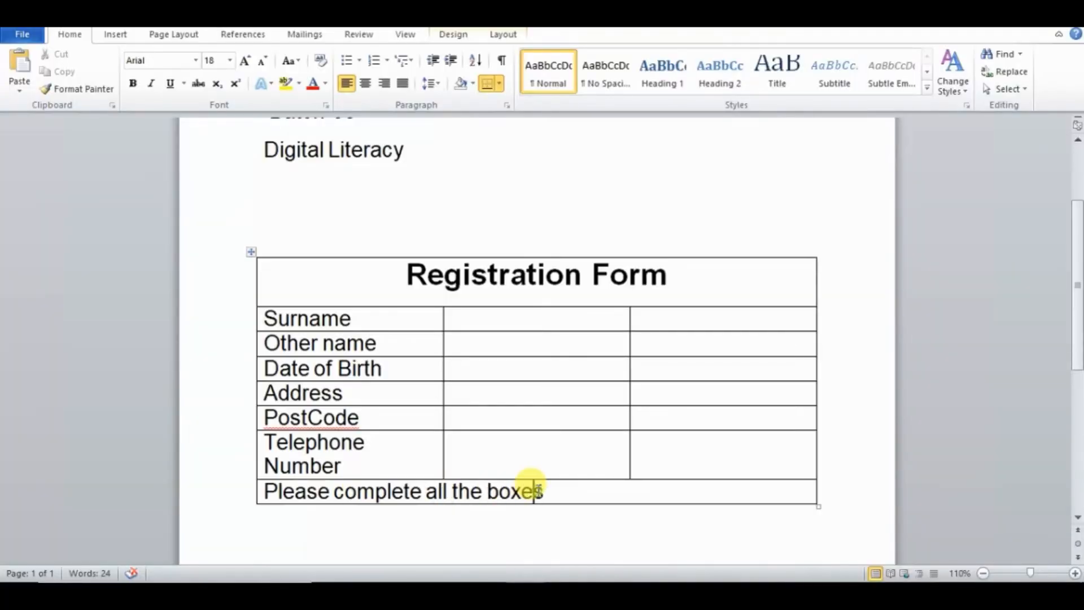
Back in Word, format "Please complete all the boxes" as Arial size 10, bold and centered.
left_click_drag(538, 490, 264, 491)
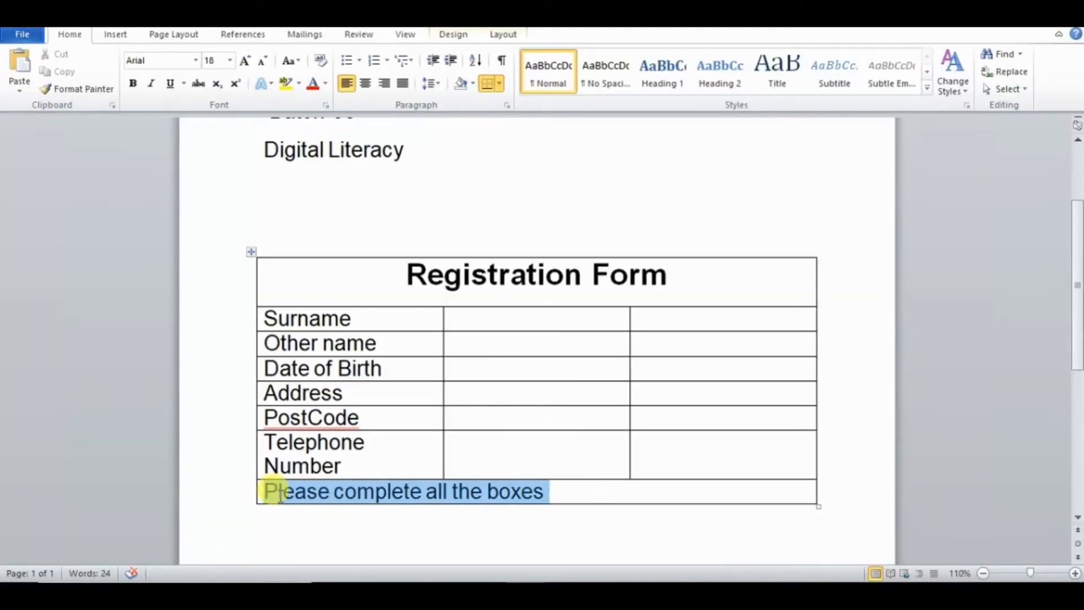
left_click(231, 62)
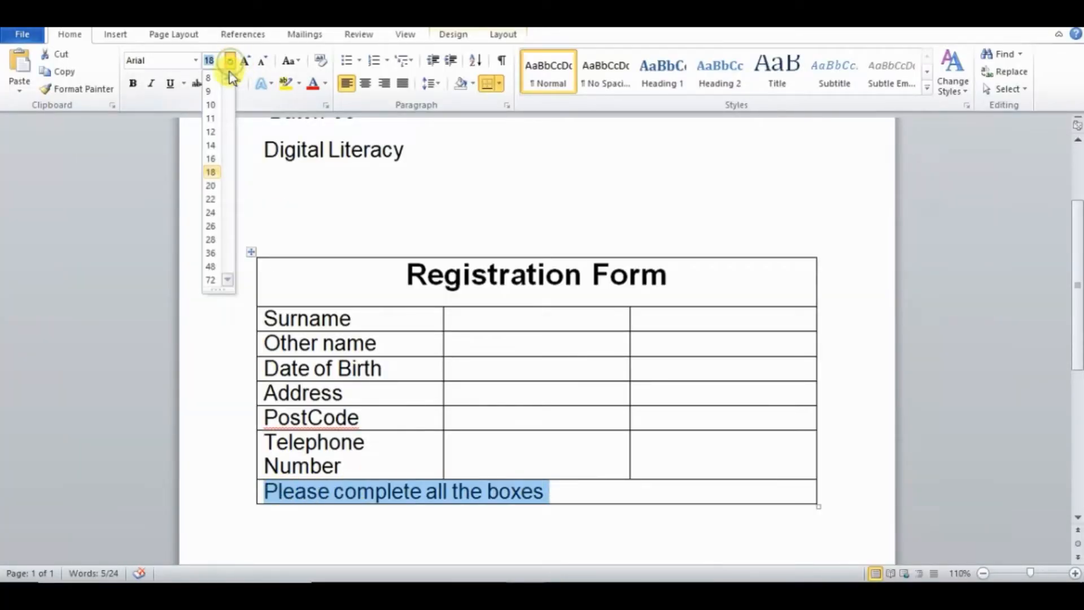
left_click(211, 111)
left_click(196, 61)
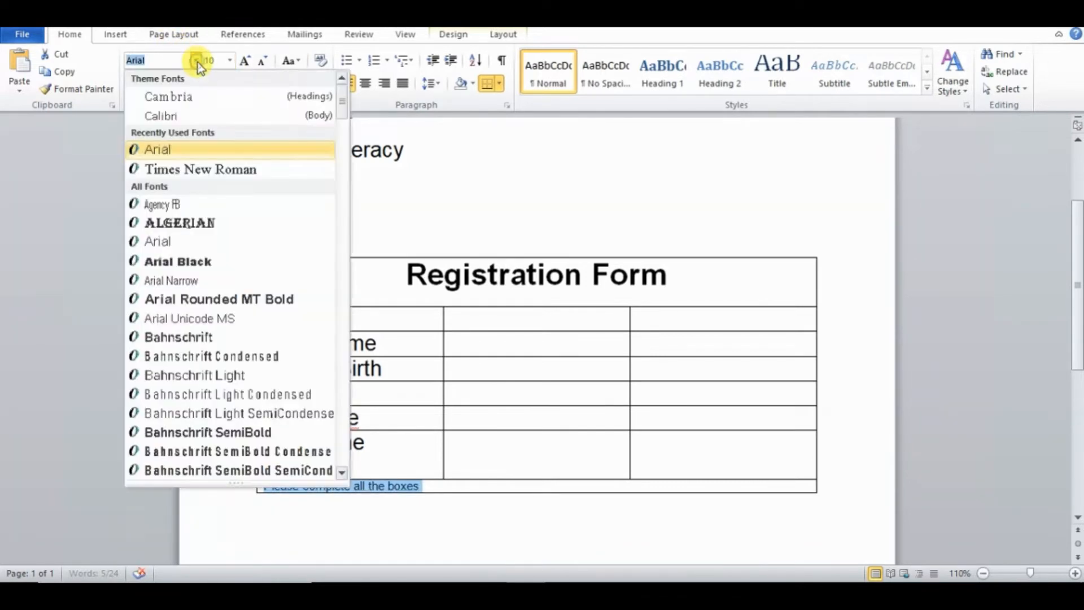
left_click(86, 147)
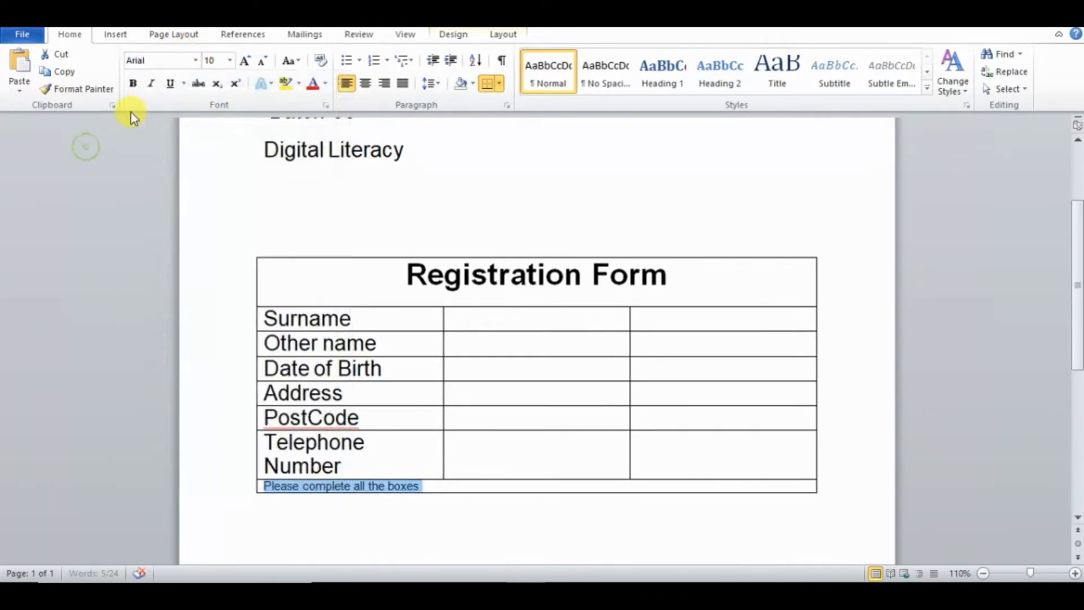
left_click(133, 81)
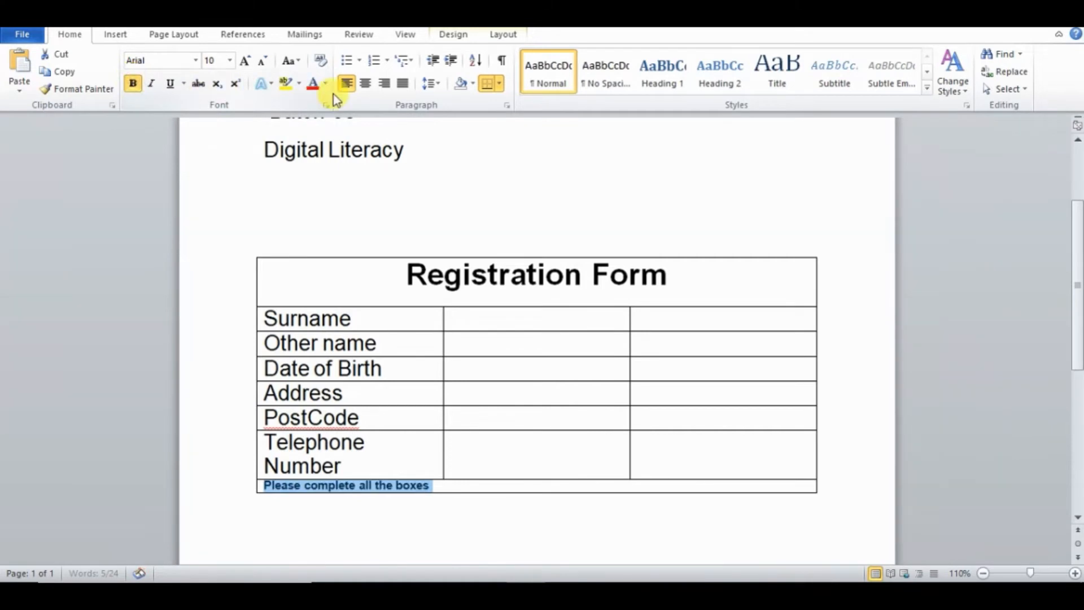
left_click(365, 85)
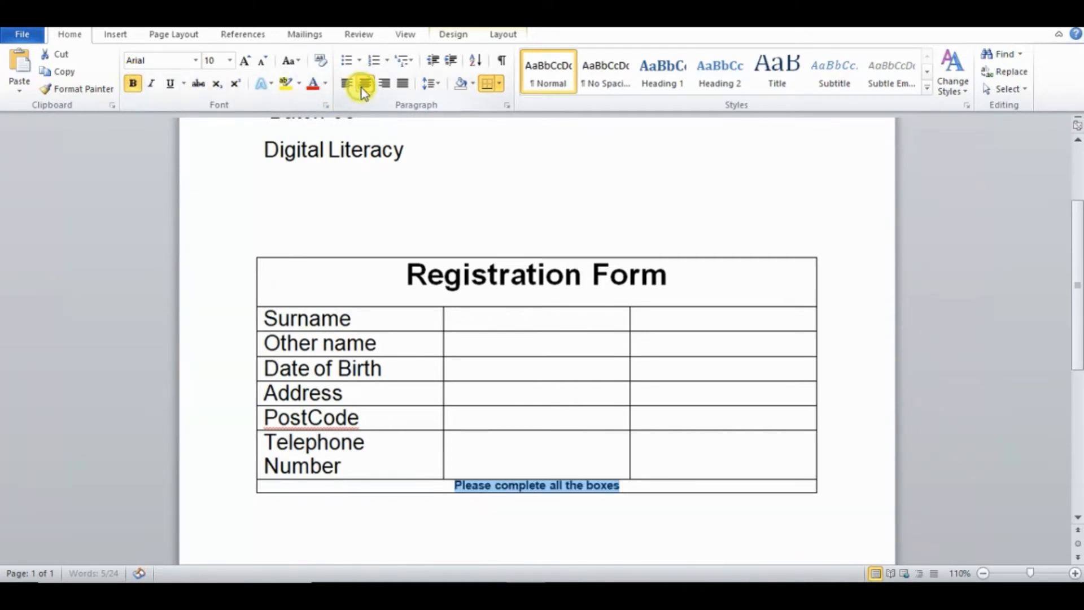
Try to apply a font named "Italic" to the text in the last row.
left_click(197, 61)
type("I")
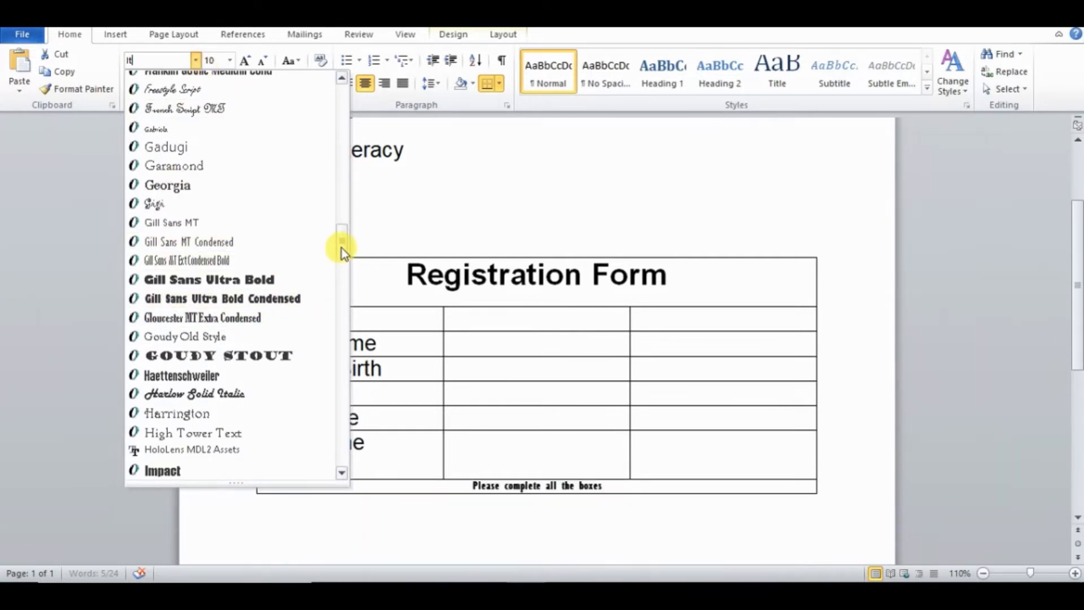
left_click_drag(341, 248, 326, 56)
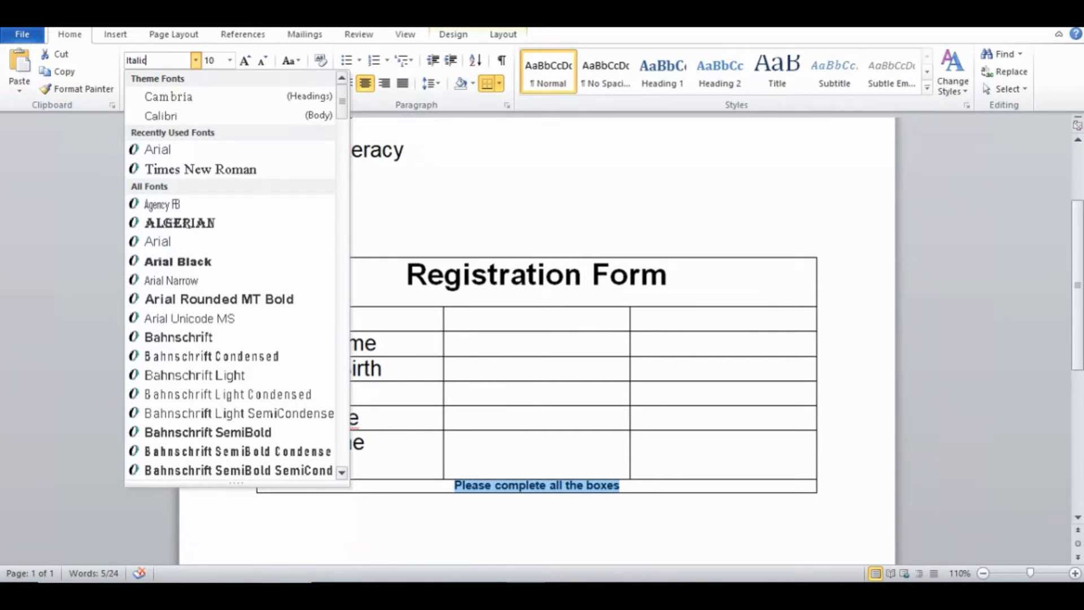
key("Return")
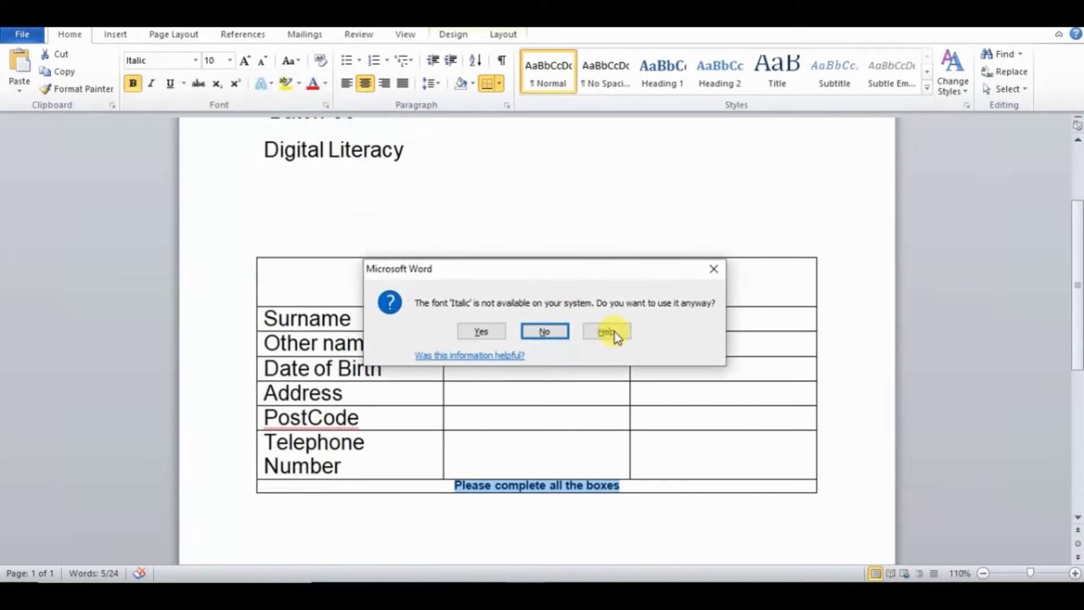
left_click(545, 332)
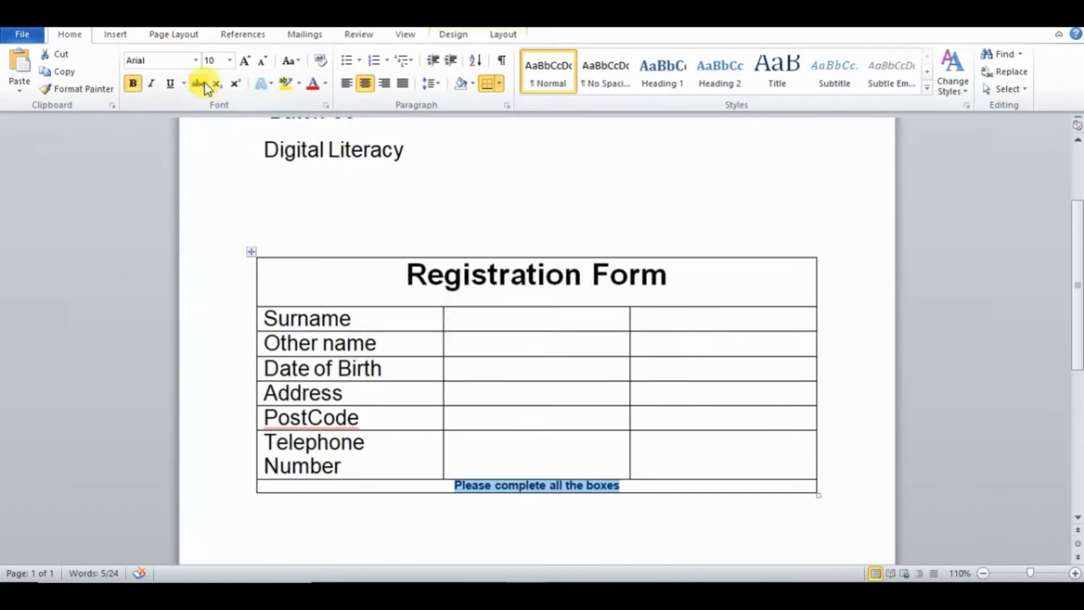
left_click(196, 59)
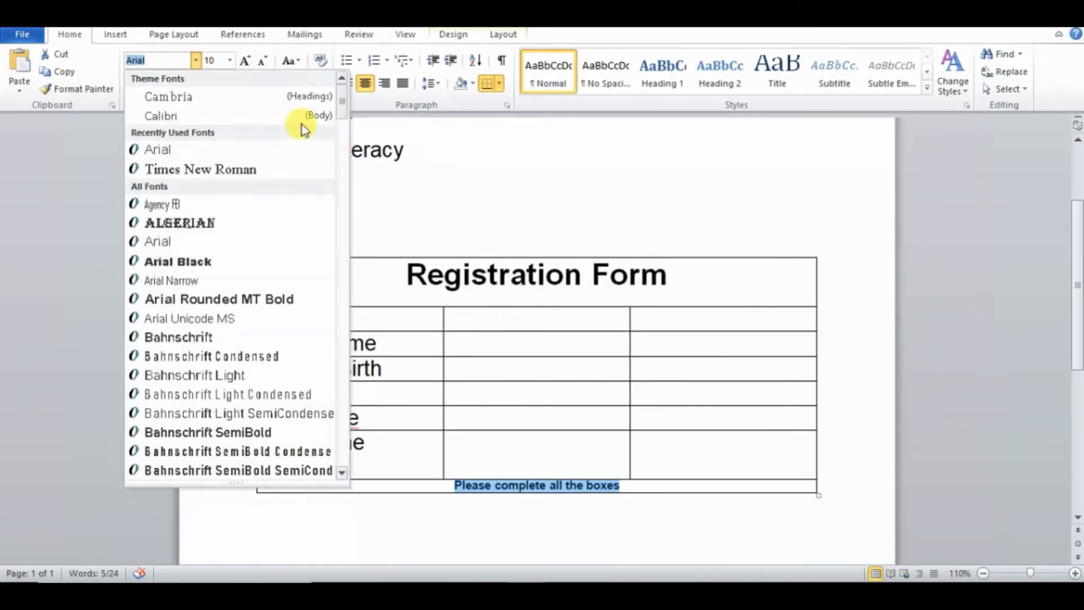
left_click_drag(346, 109, 337, 153)
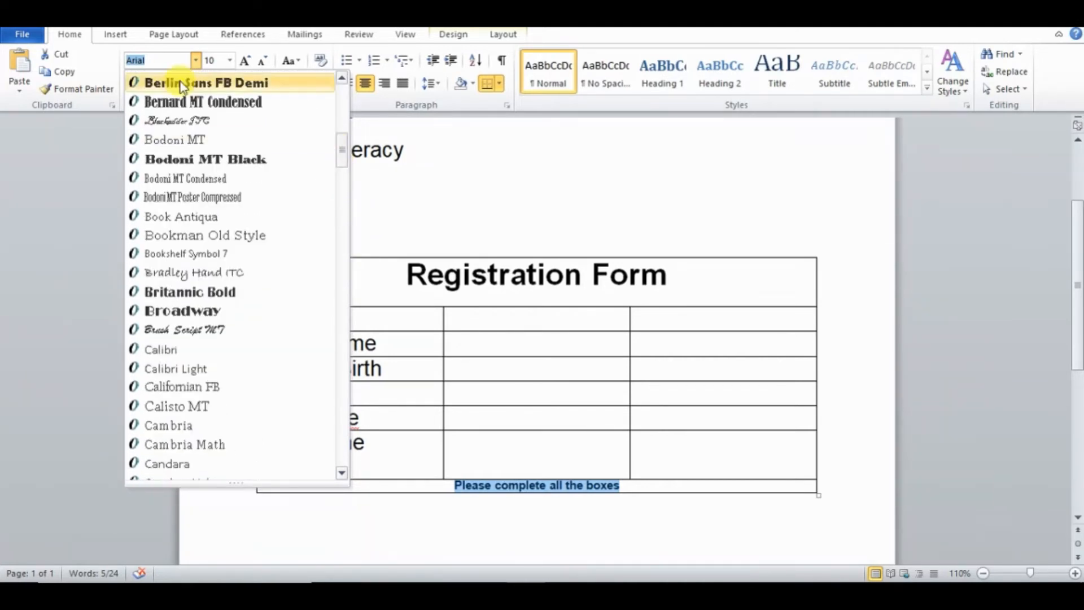
type("It")
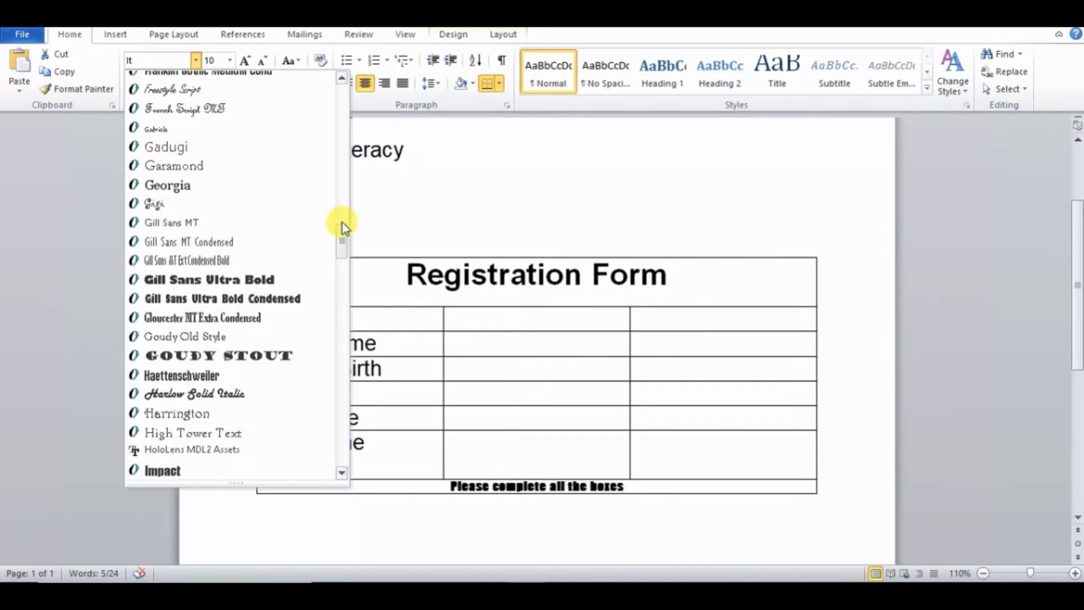
left_click_drag(340, 227, 340, 279)
key("Escape")
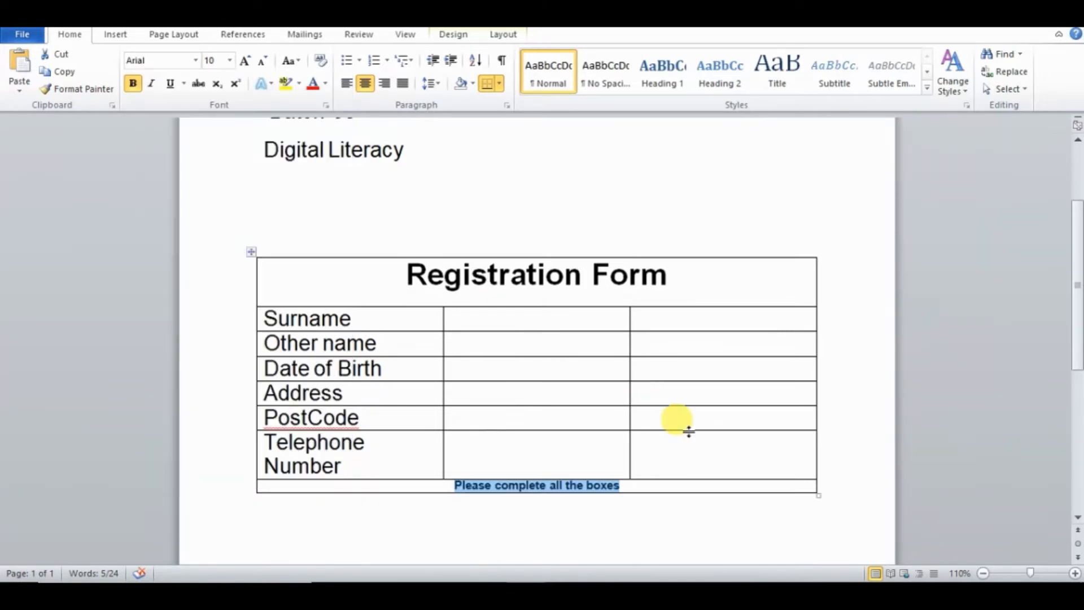
Increase the height of the last table row and insert an empty line above its text.
left_click(636, 513)
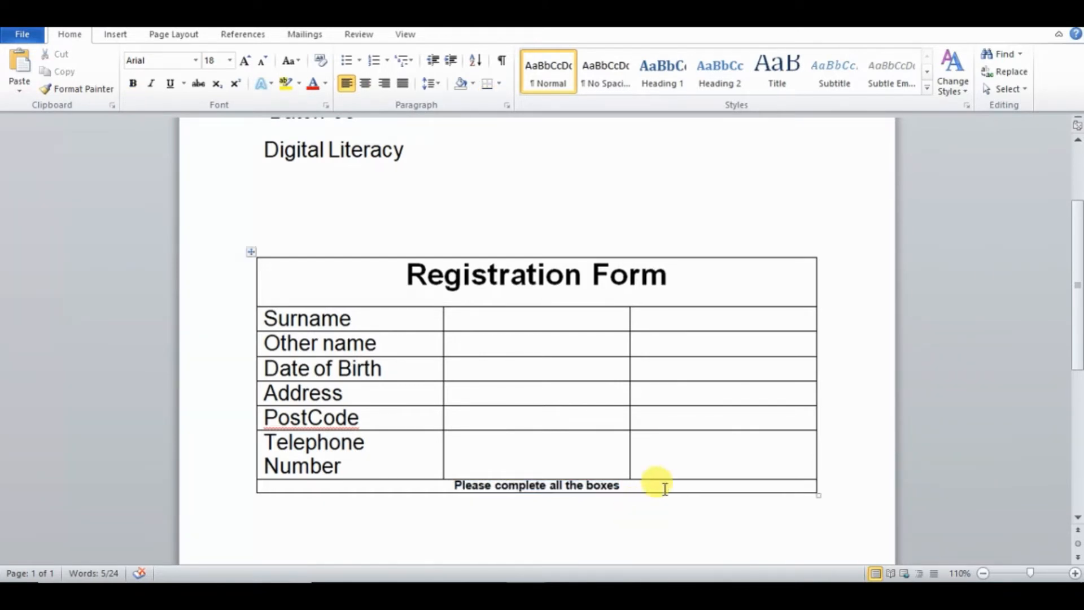
left_click(658, 489)
left_click_drag(654, 490, 658, 506)
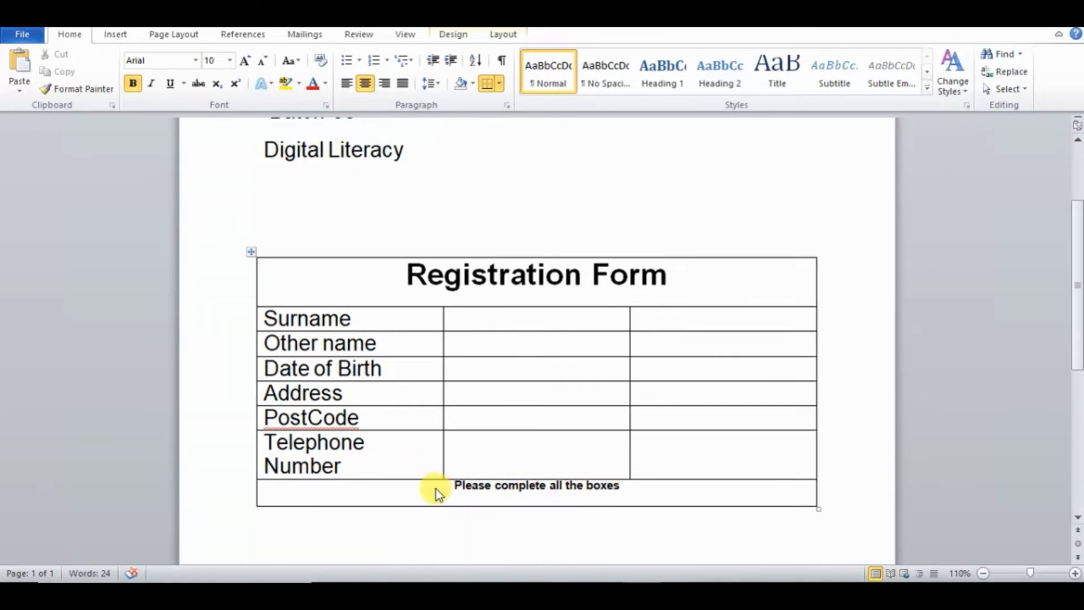
left_click(449, 484)
key("Return")
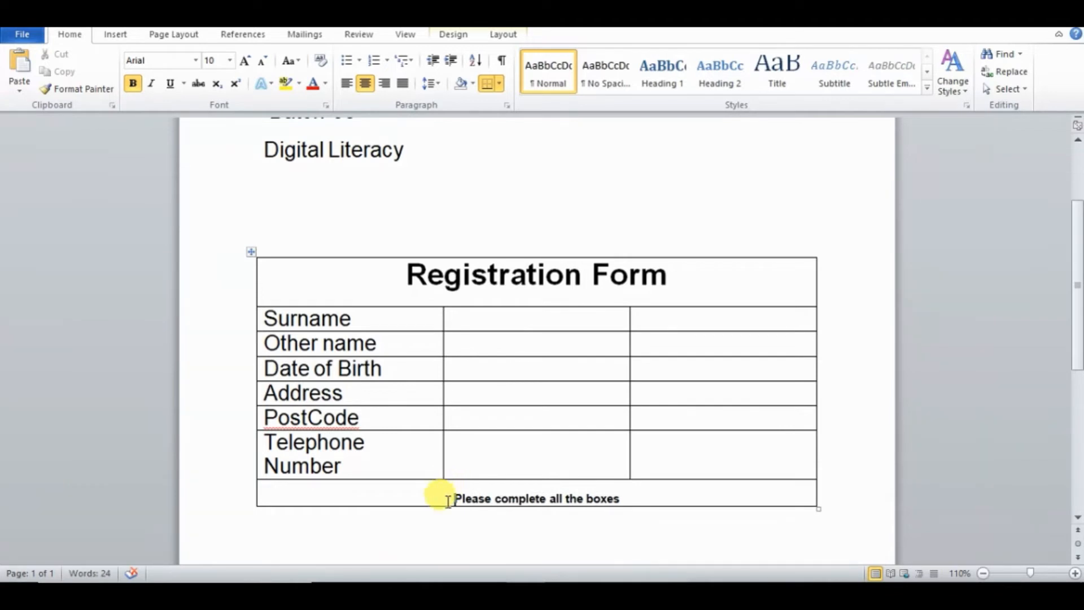
Make the last table row slightly taller and consult instruction 5 about grey shading in the exercise PDF.
left_click_drag(439, 505, 438, 516)
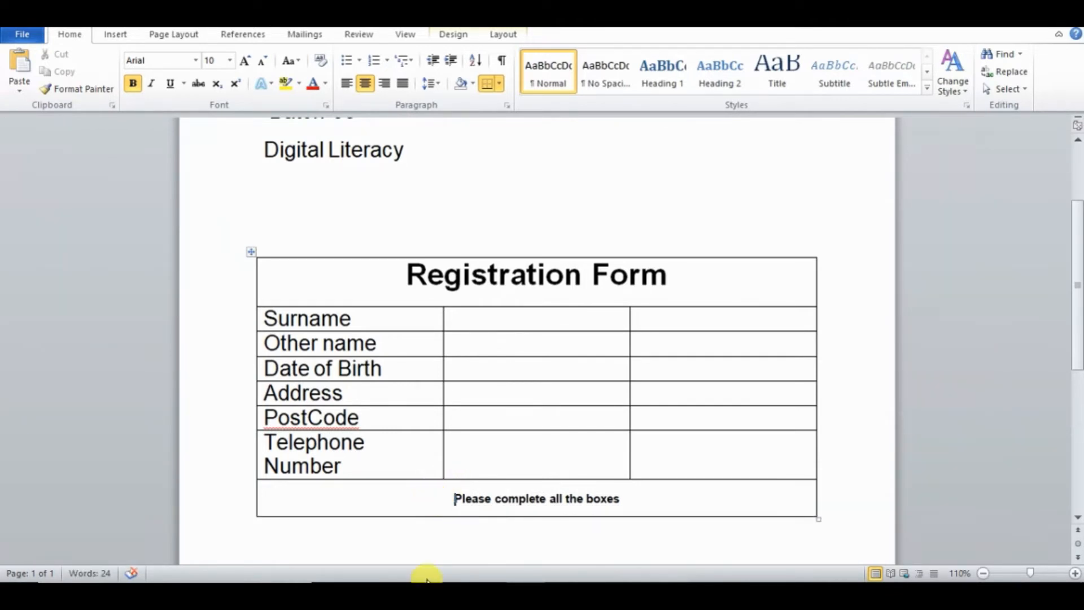
left_click(373, 594)
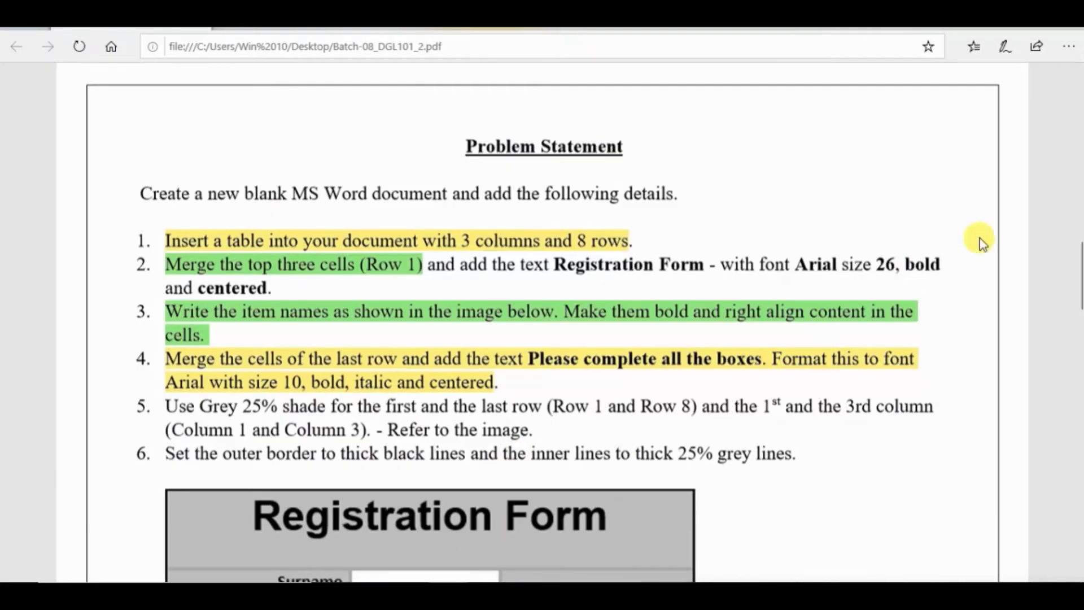
left_click_drag(164, 405, 359, 404)
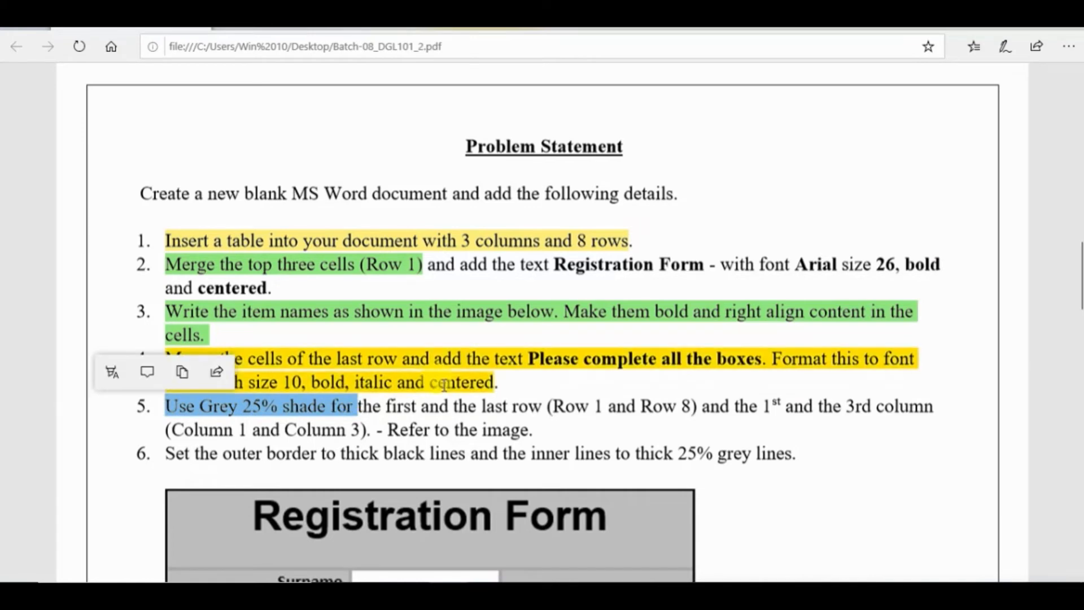
left_click(496, 381)
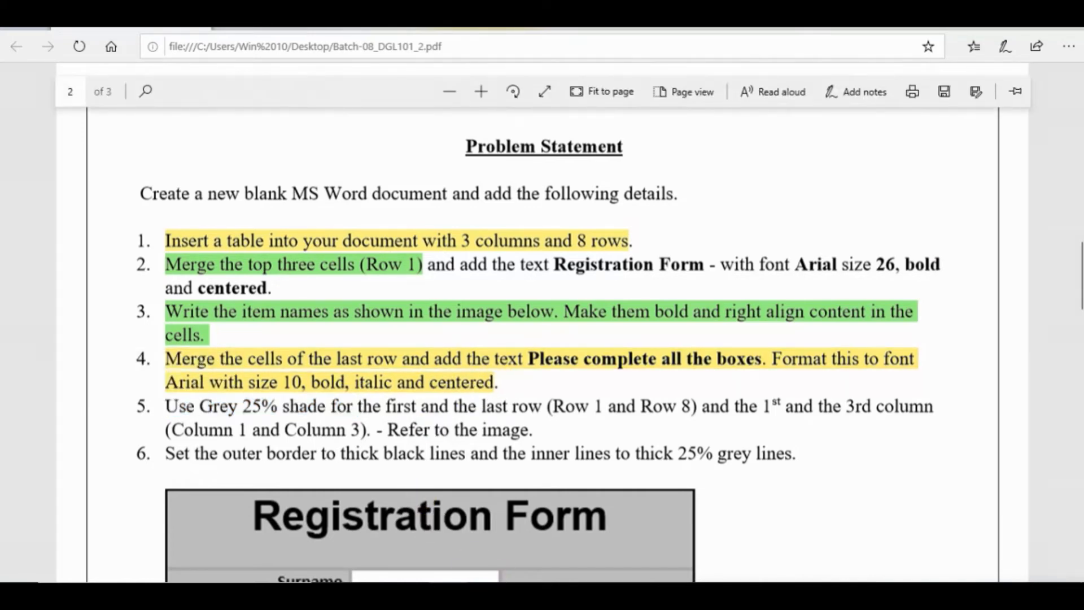
Back in Word, set the item names from Surname to Telephone Number to font size 12 and right-align them.
key("alt+Tab")
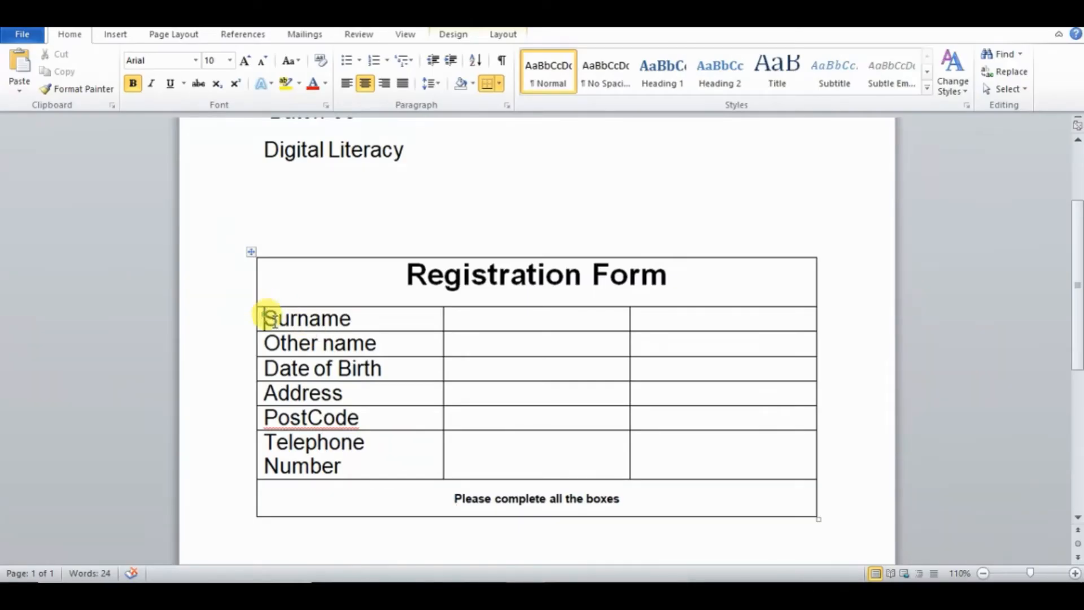
left_click_drag(265, 318, 339, 467)
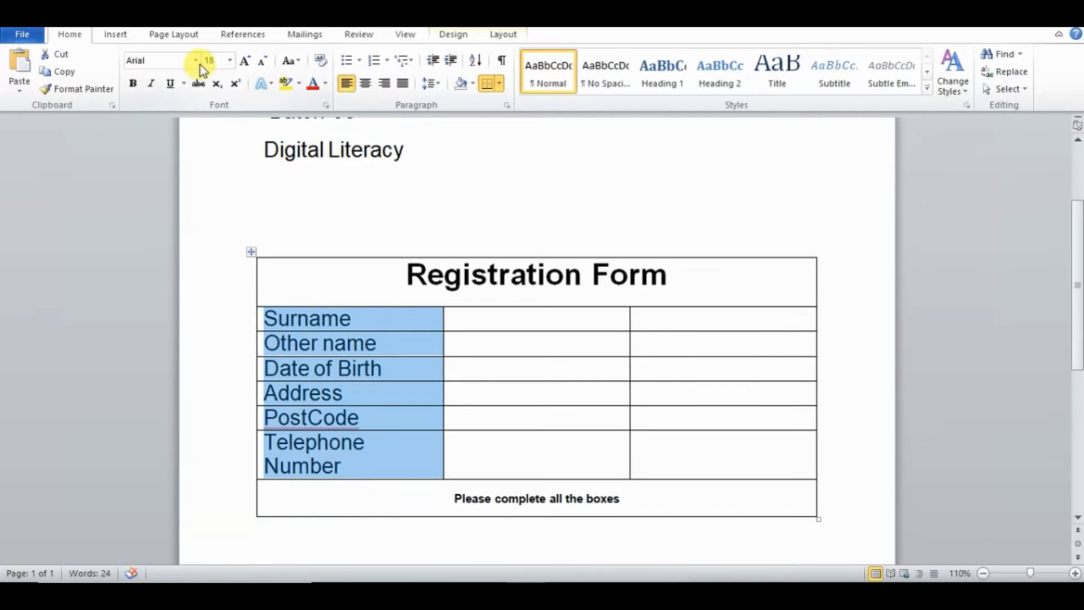
left_click(230, 61)
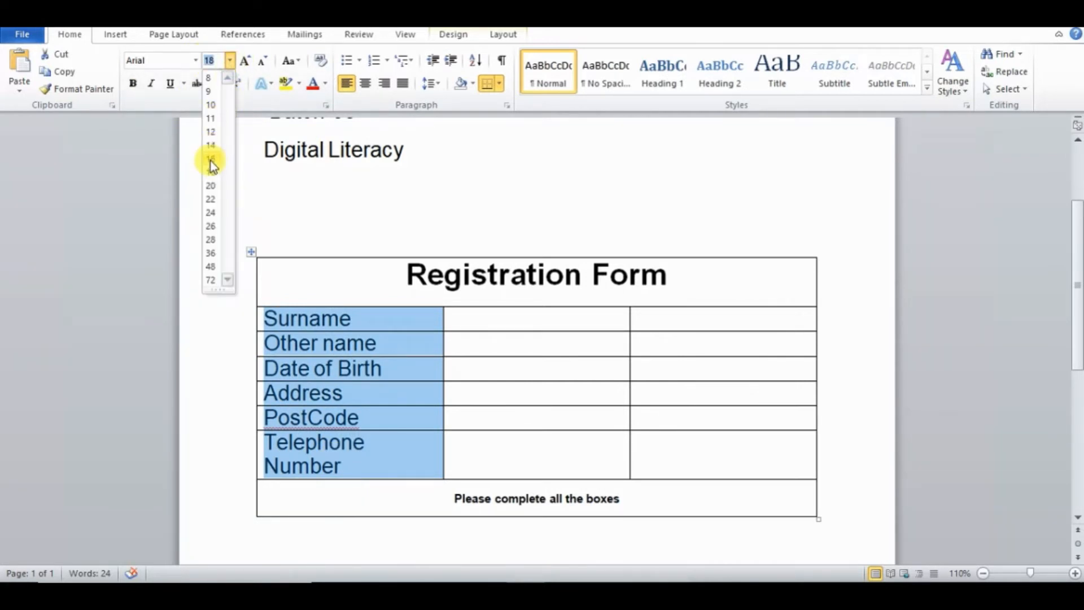
left_click(210, 133)
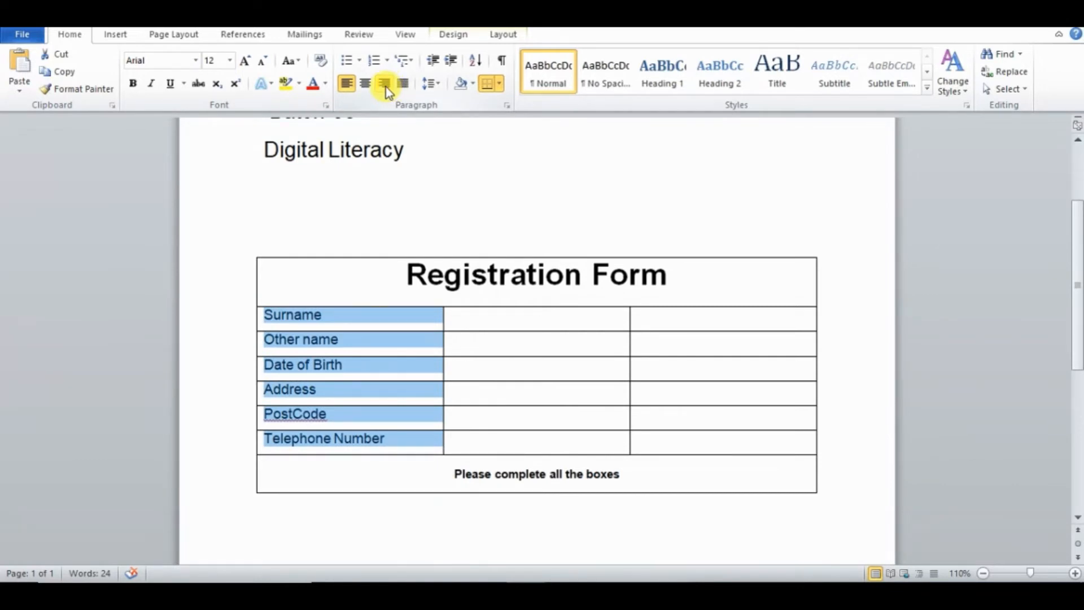
left_click(385, 85)
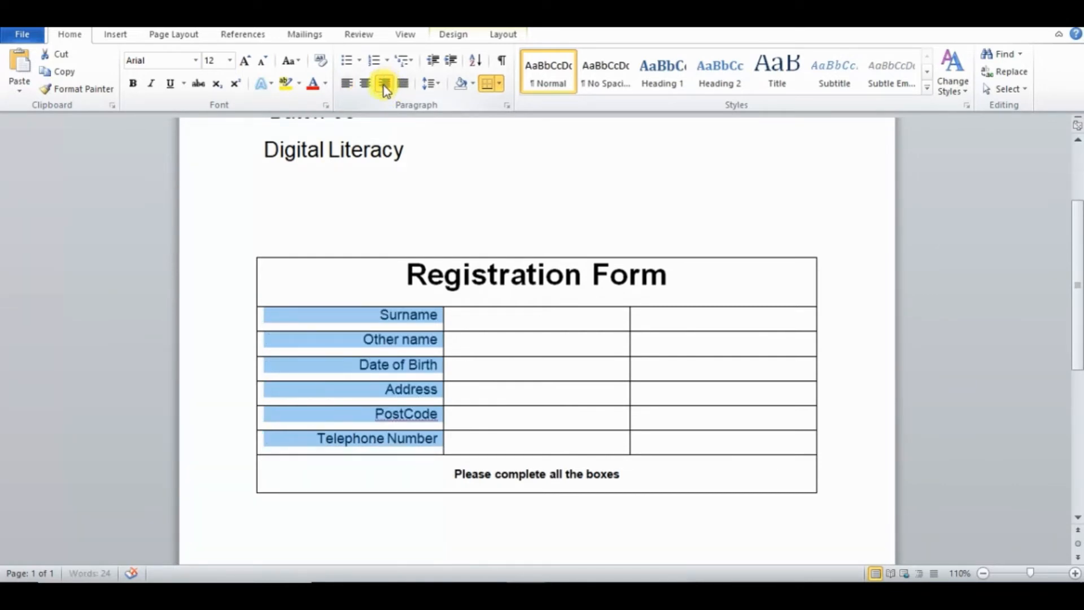
left_click(468, 327)
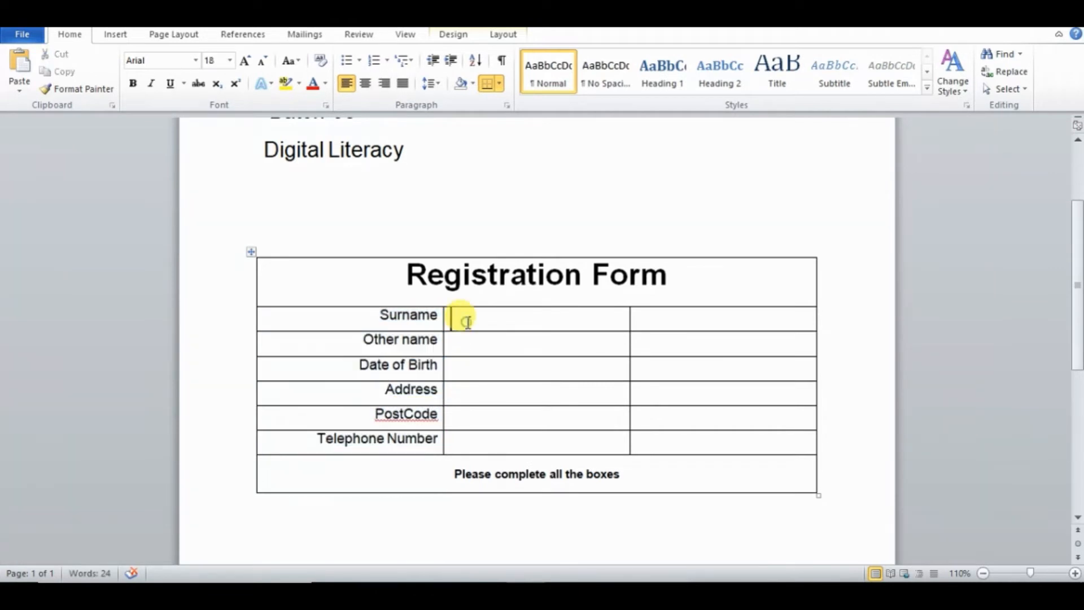
Correct the capitalization of the "PostCode" label to "Postcode".
left_click(405, 417)
key("Delete")
type("c")
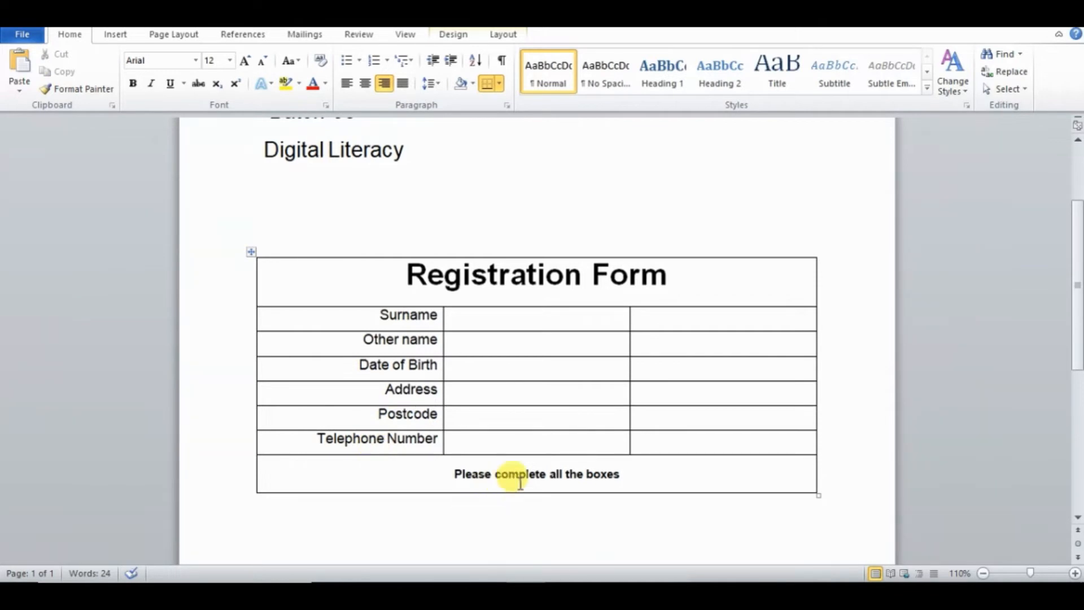
Check the instructions in the exercise PDF and make all item names in the first column of the Word table bold.
left_click(444, 594)
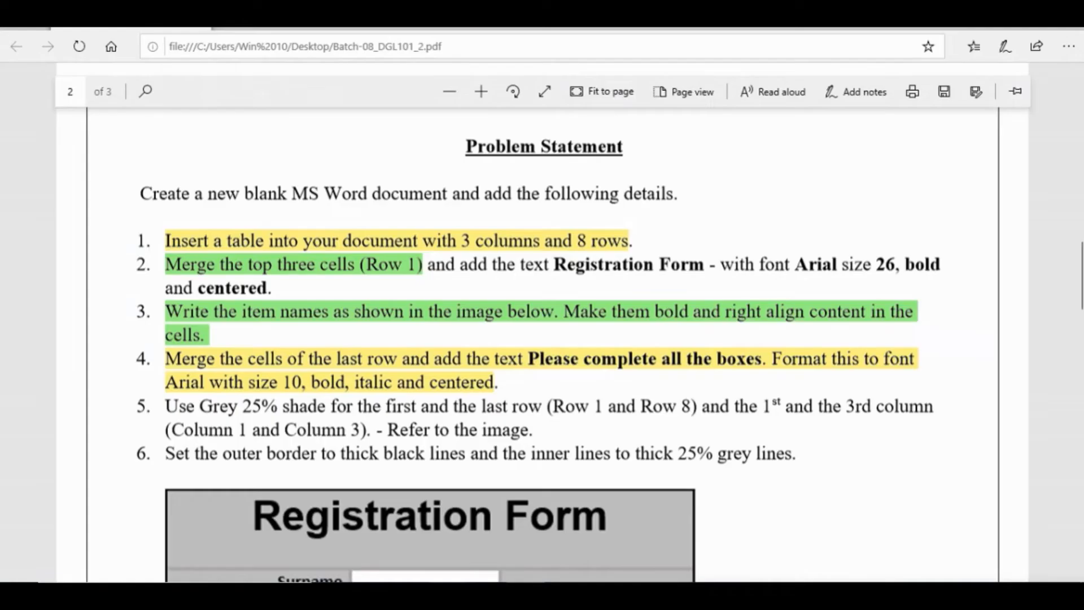
key("alt+Tab")
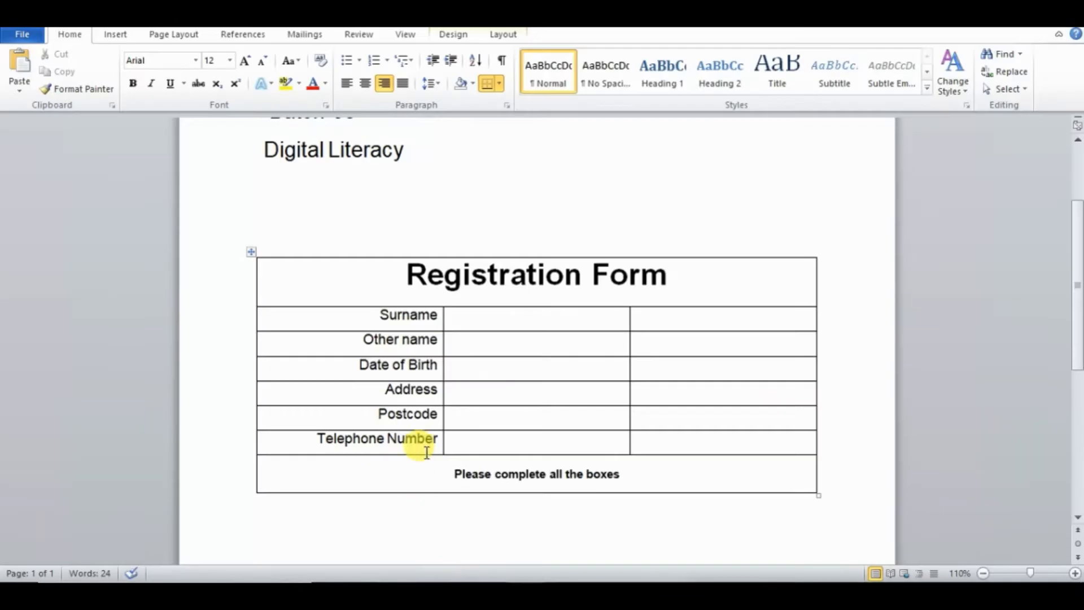
left_click_drag(440, 438, 374, 314)
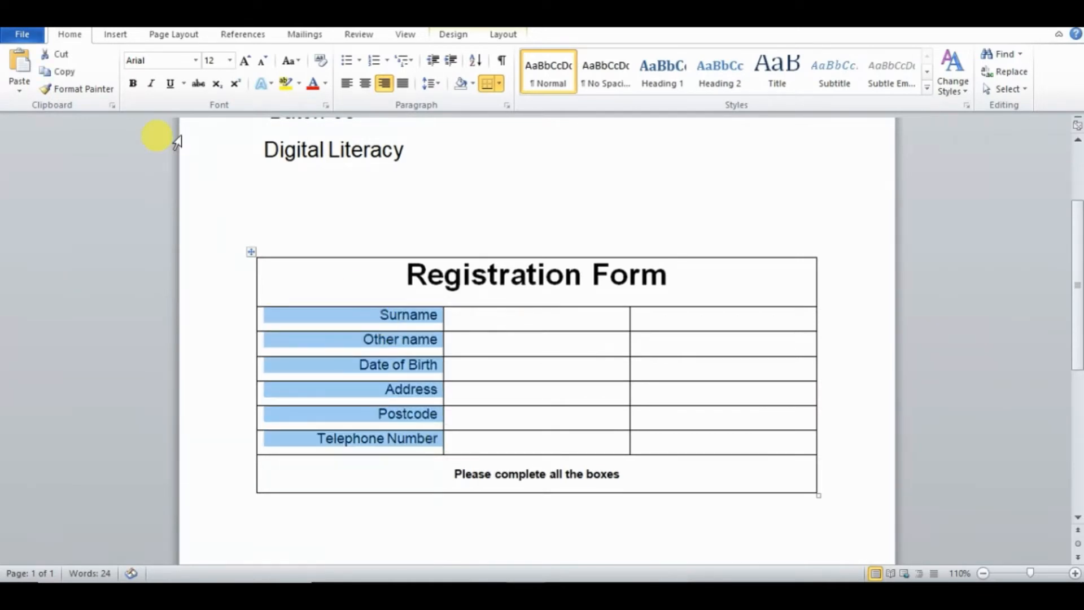
left_click(134, 83)
left_click(486, 404)
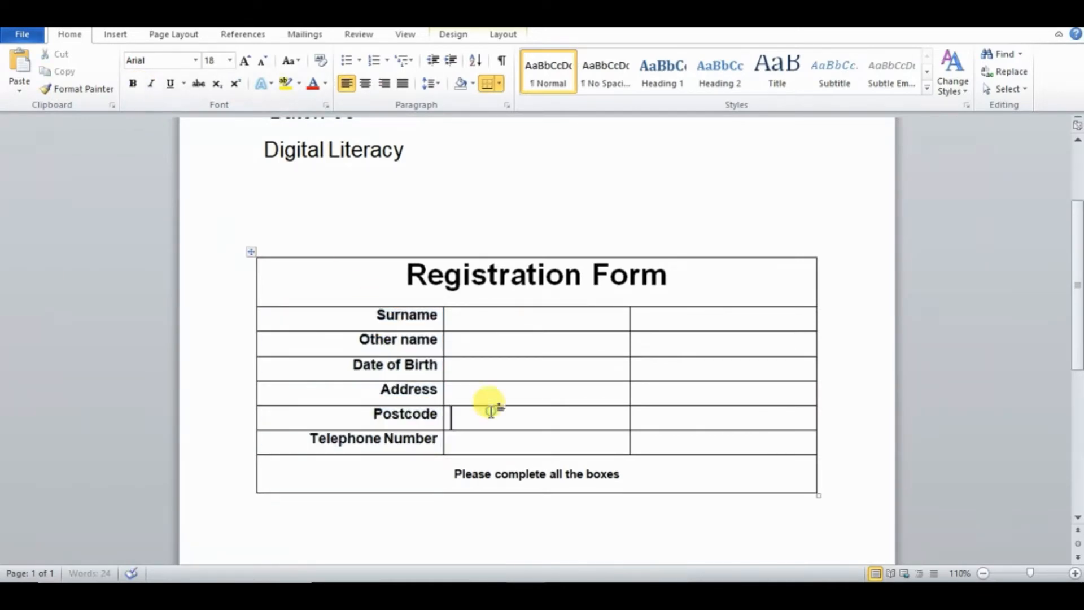
left_click(471, 320)
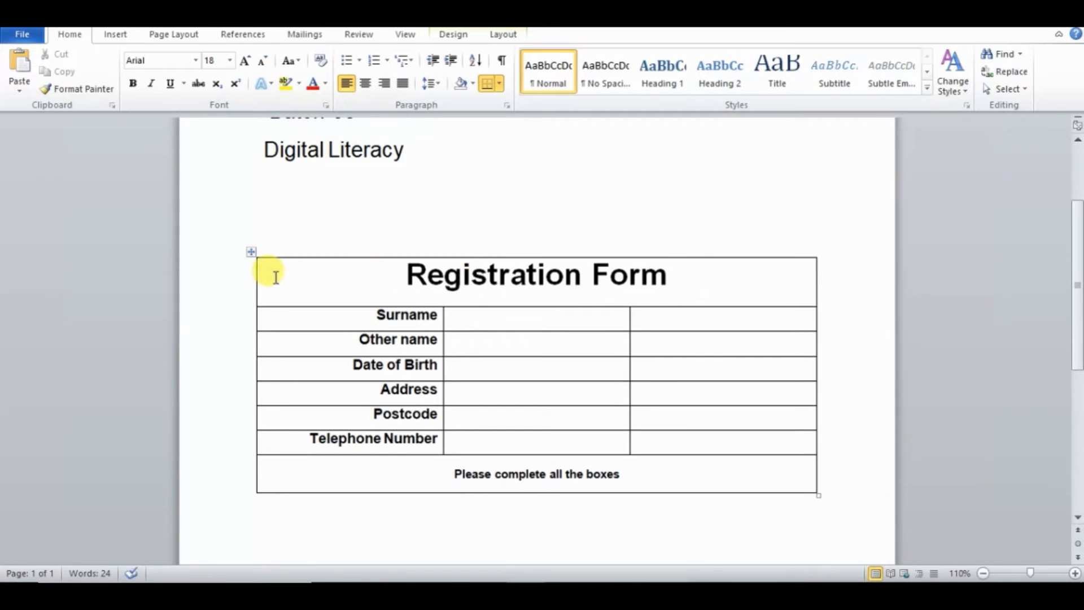
Shade the "Registration Form" title row with a 25% pattern style applied to the cell, keeping the automatic color.
left_click_drag(271, 274, 738, 278)
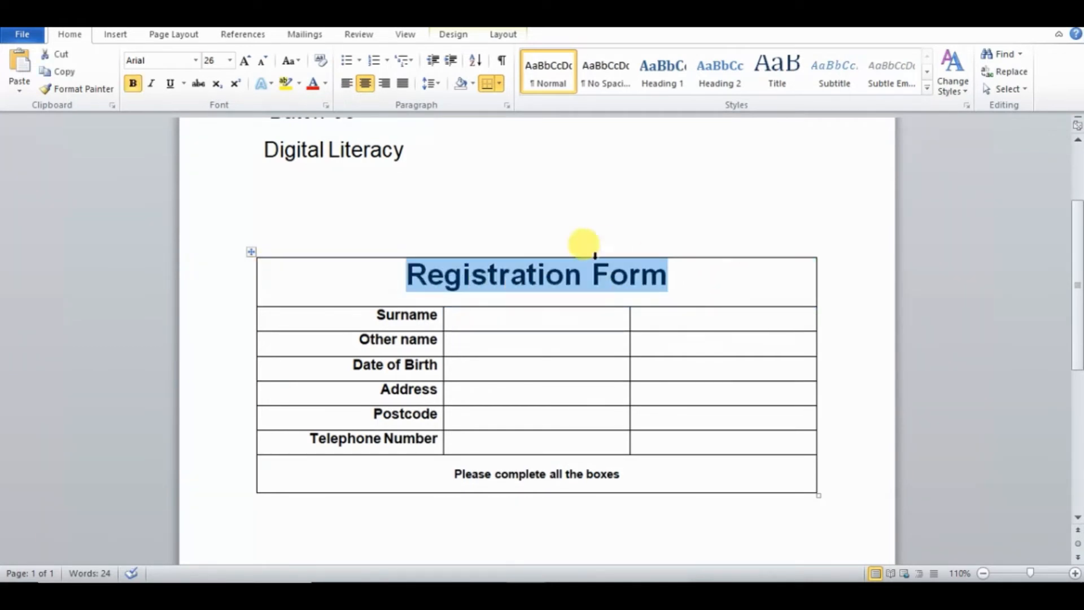
right_click(567, 277)
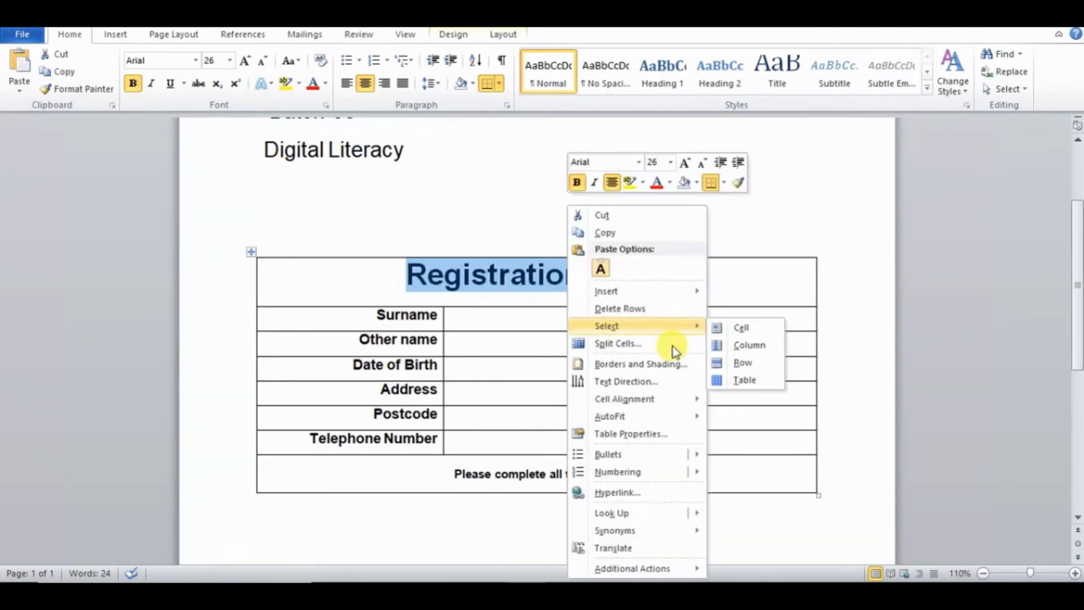
left_click(623, 365)
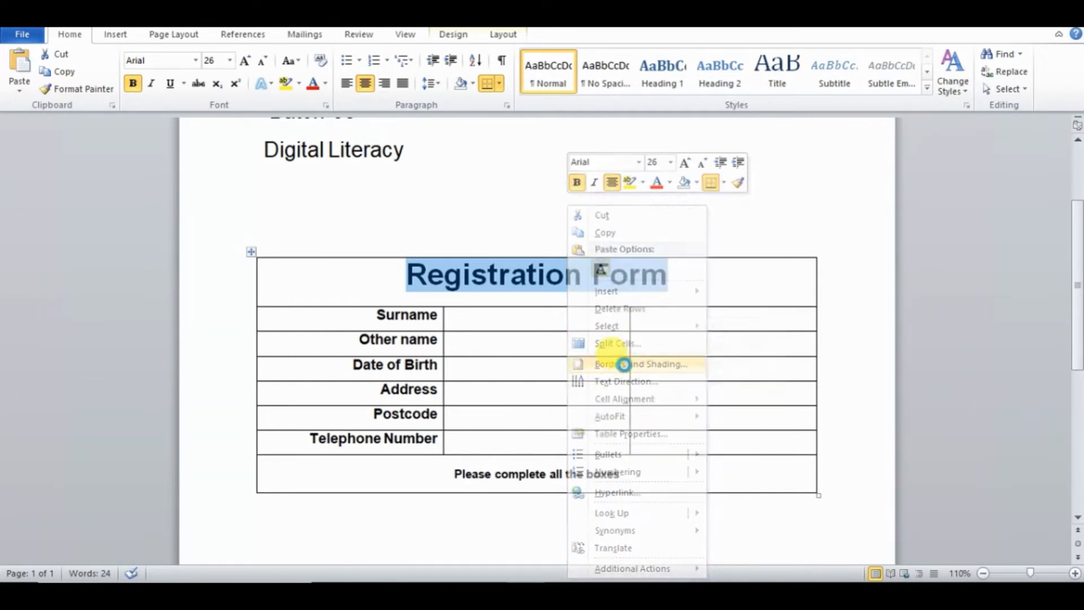
left_click(464, 160)
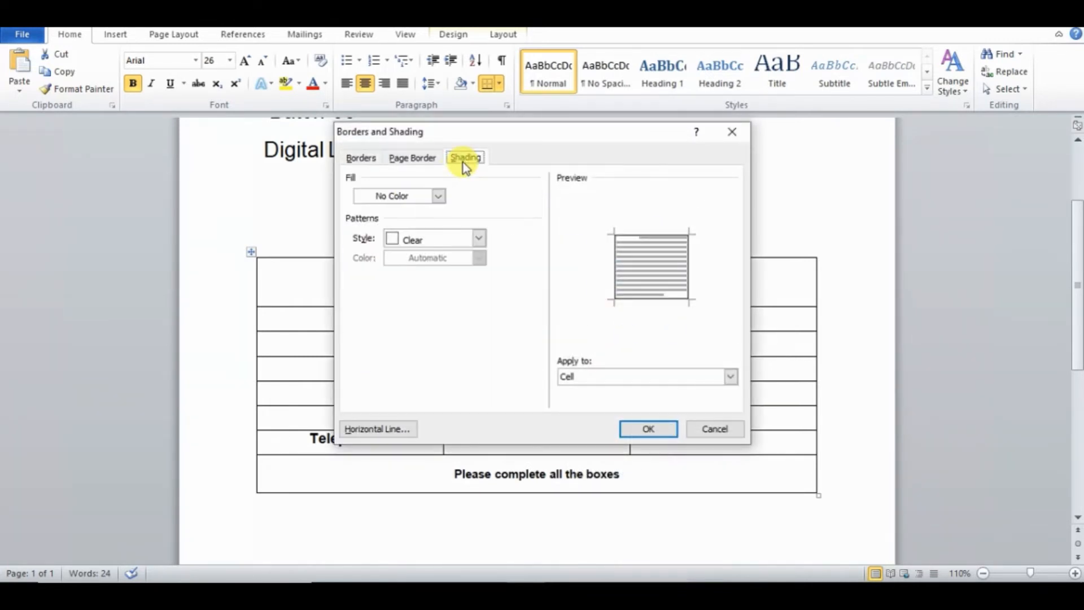
left_click(475, 240)
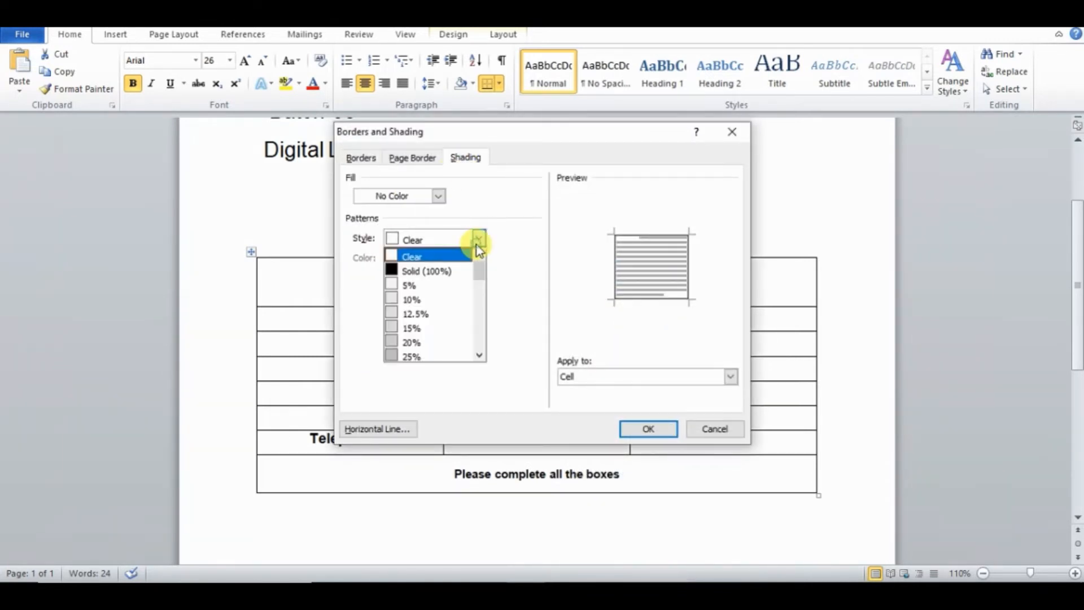
left_click(417, 356)
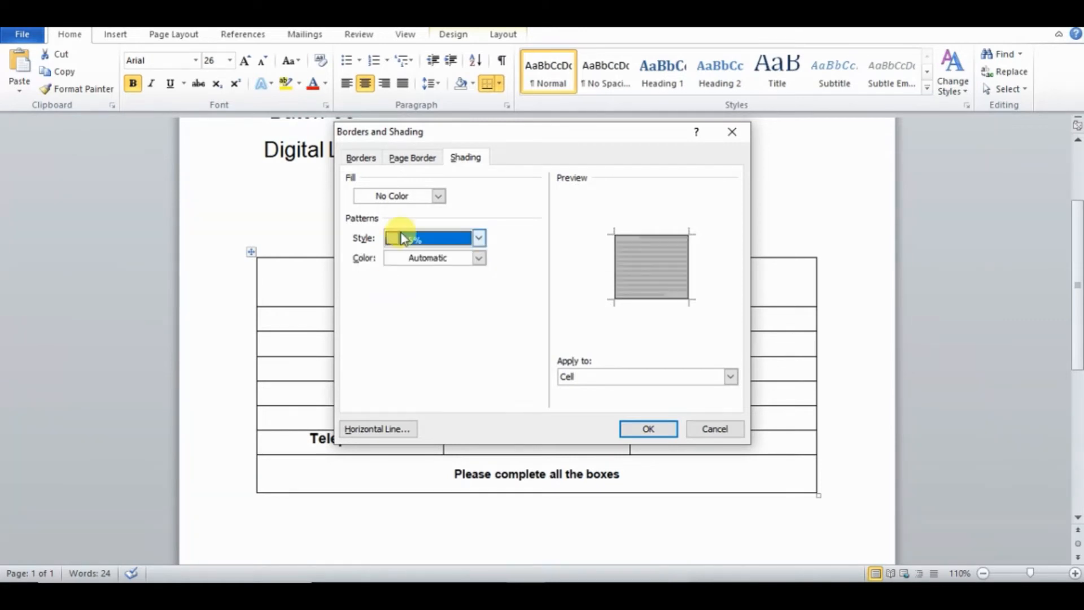
left_click(477, 260)
left_click(477, 258)
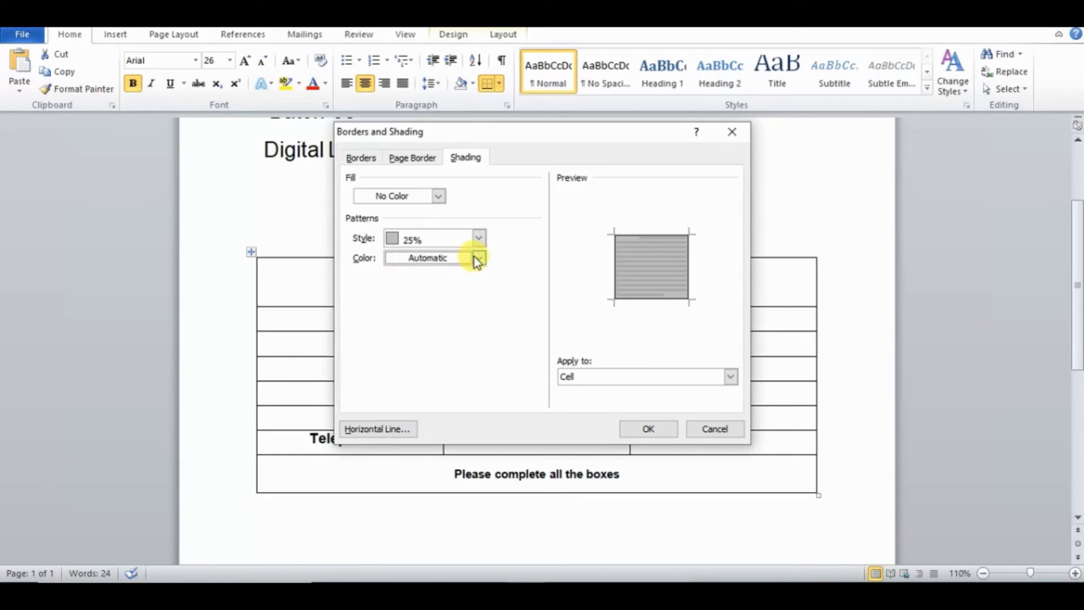
left_click(648, 430)
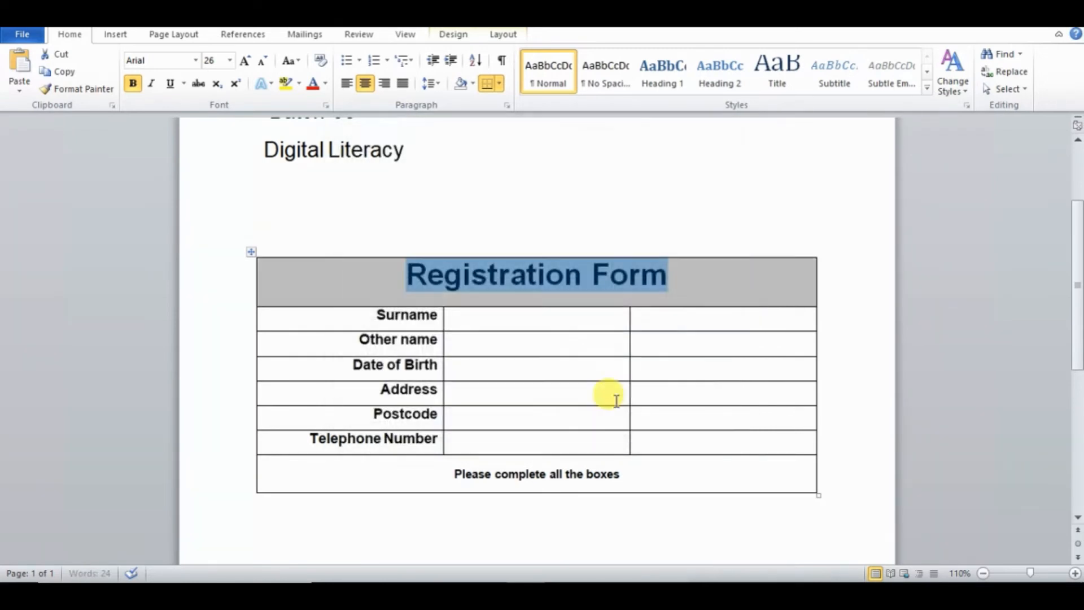
left_click(695, 291)
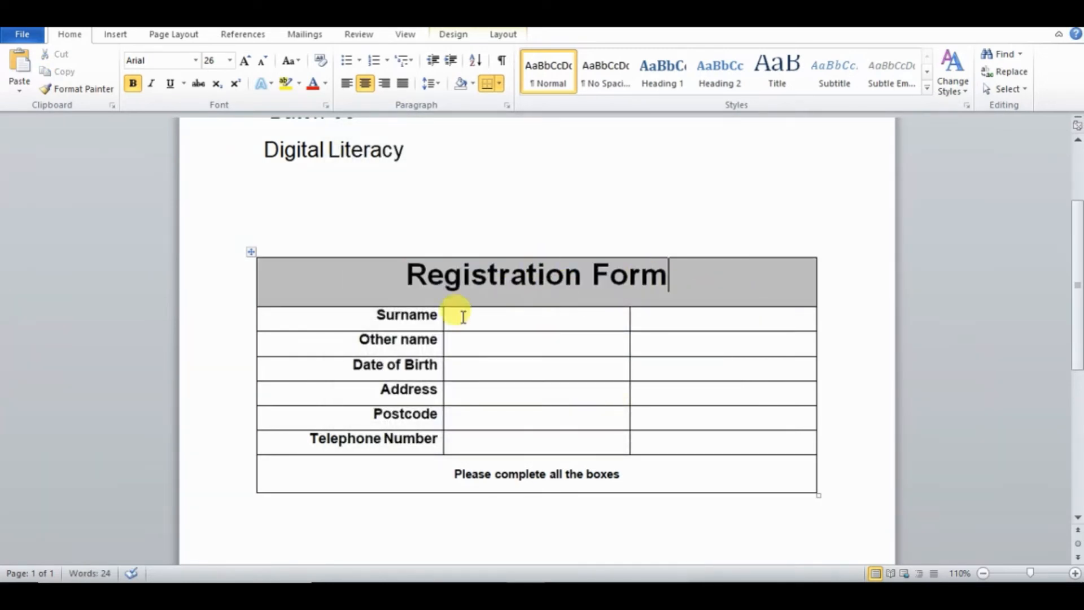
Consult the sample form in the exercise PDF and, in Word, merge the two blank cells beside "Other name".
left_click(505, 596)
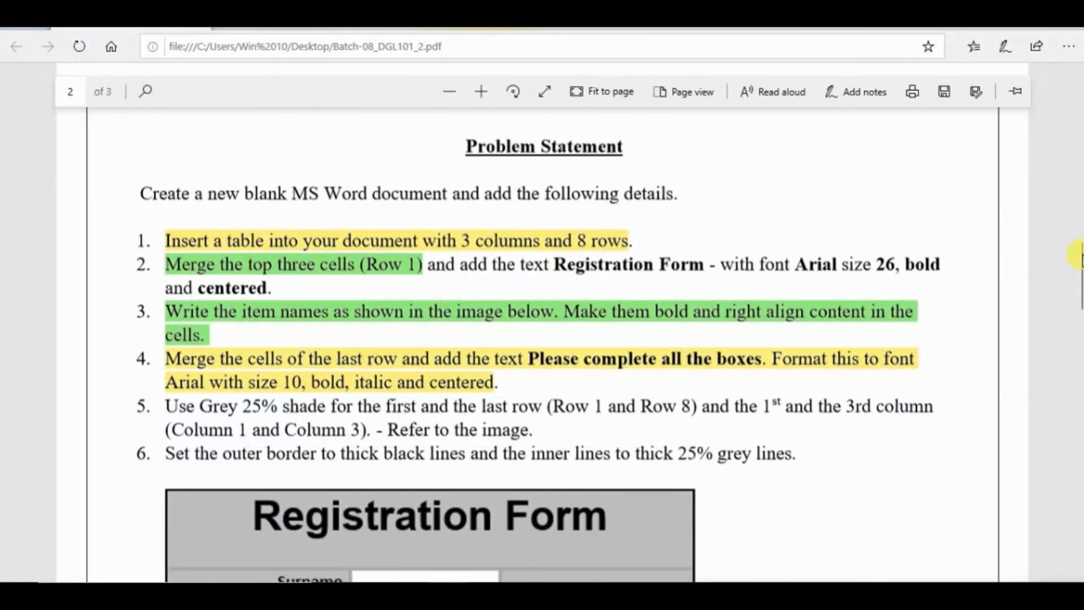
left_click_drag(1078, 257, 1076, 286)
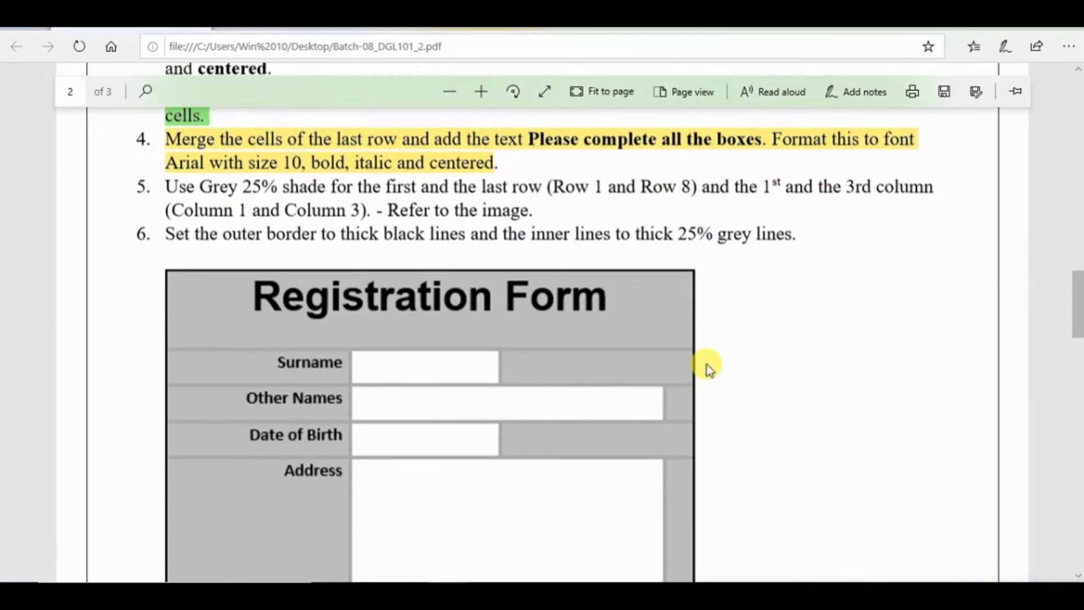
left_click_drag(1077, 324, 1075, 323)
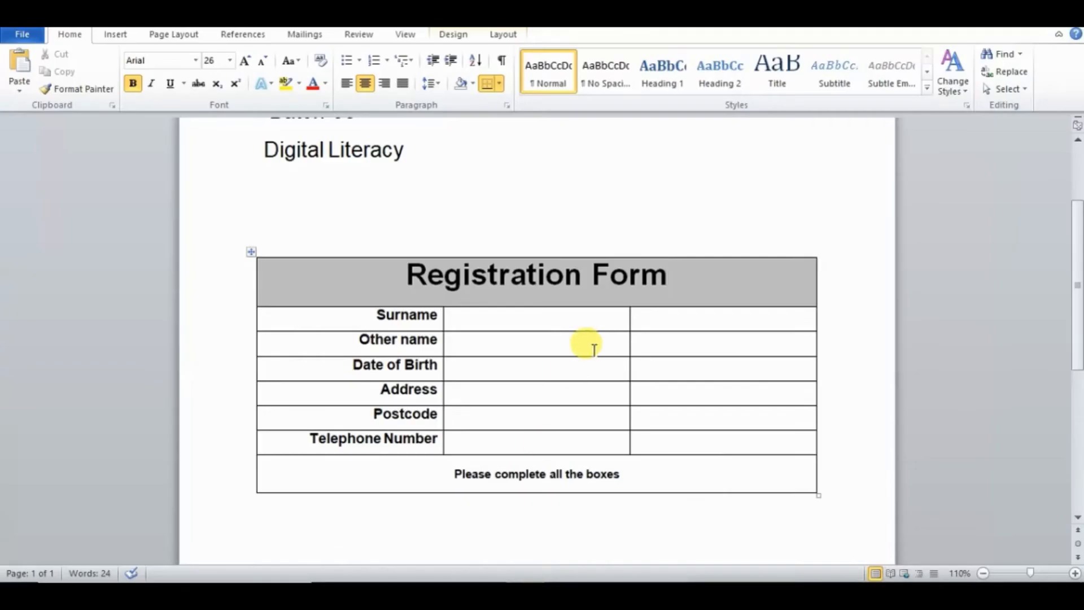
left_click_drag(542, 343, 689, 339)
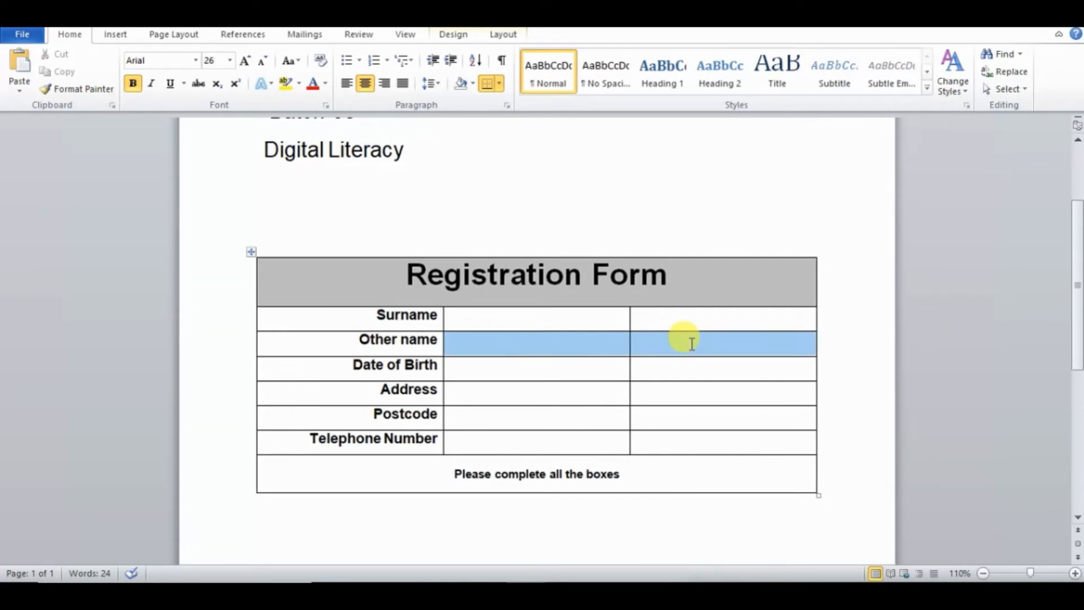
right_click(679, 347)
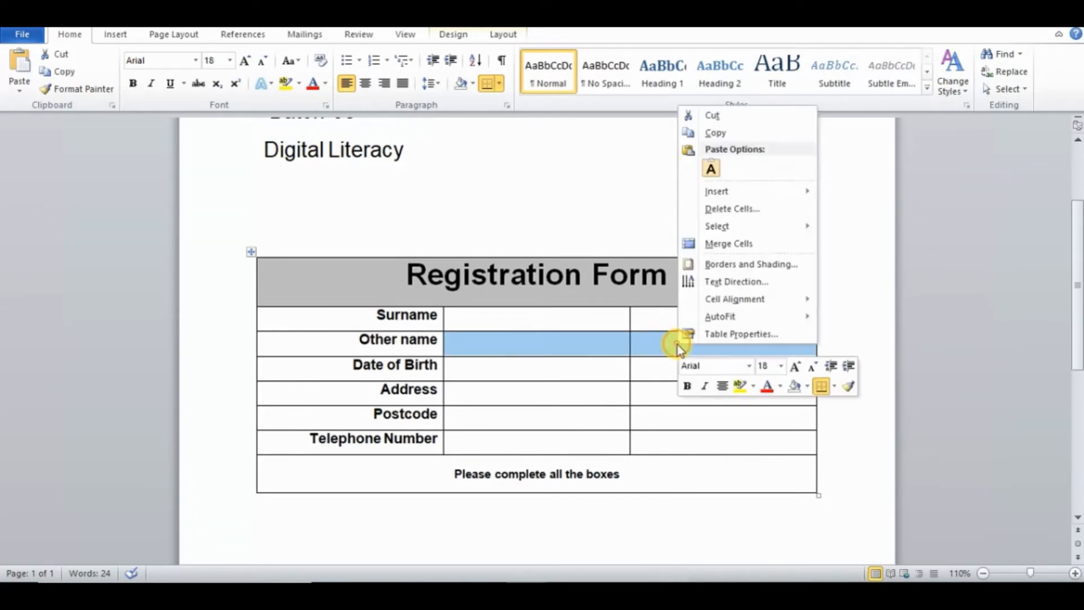
left_click(741, 241)
left_click(568, 327)
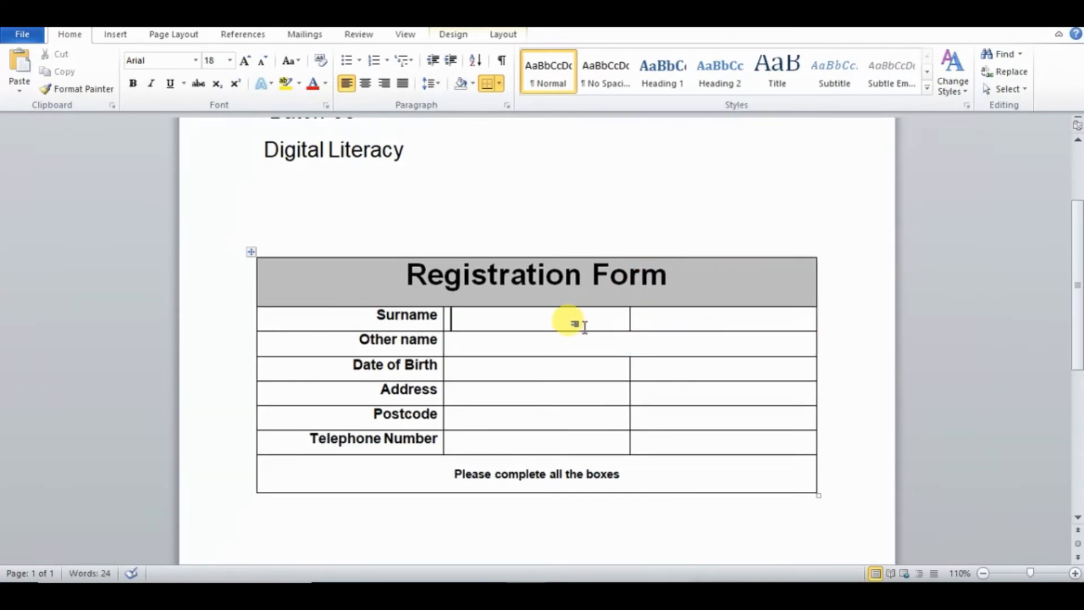
Following the sample form in the exercise PDF, merge the two blank cells beside "Address" in Word and increase the Address row's height.
left_click(440, 591)
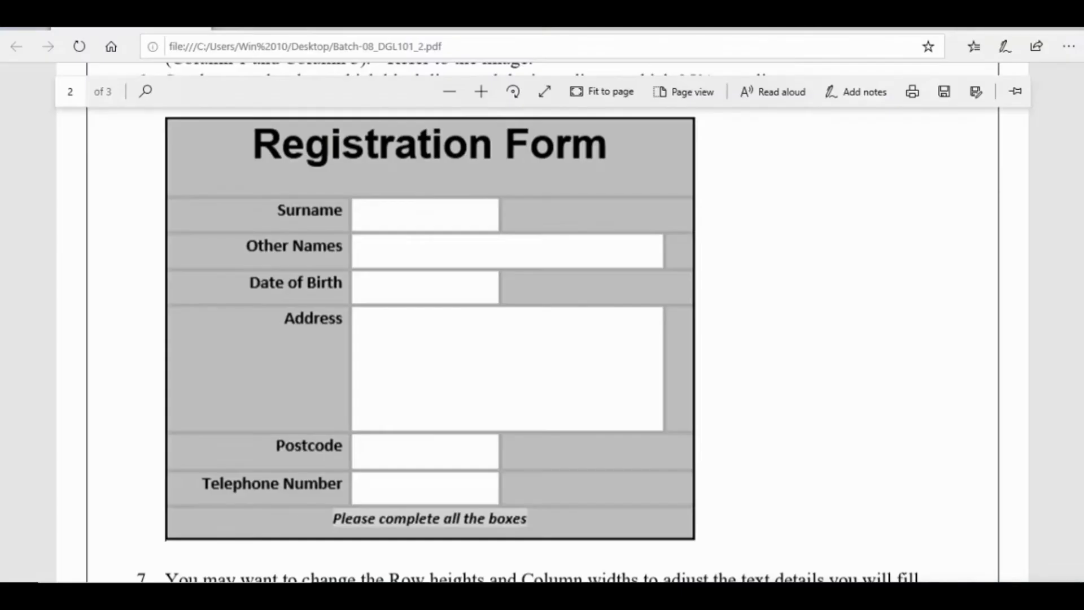
left_click(441, 591)
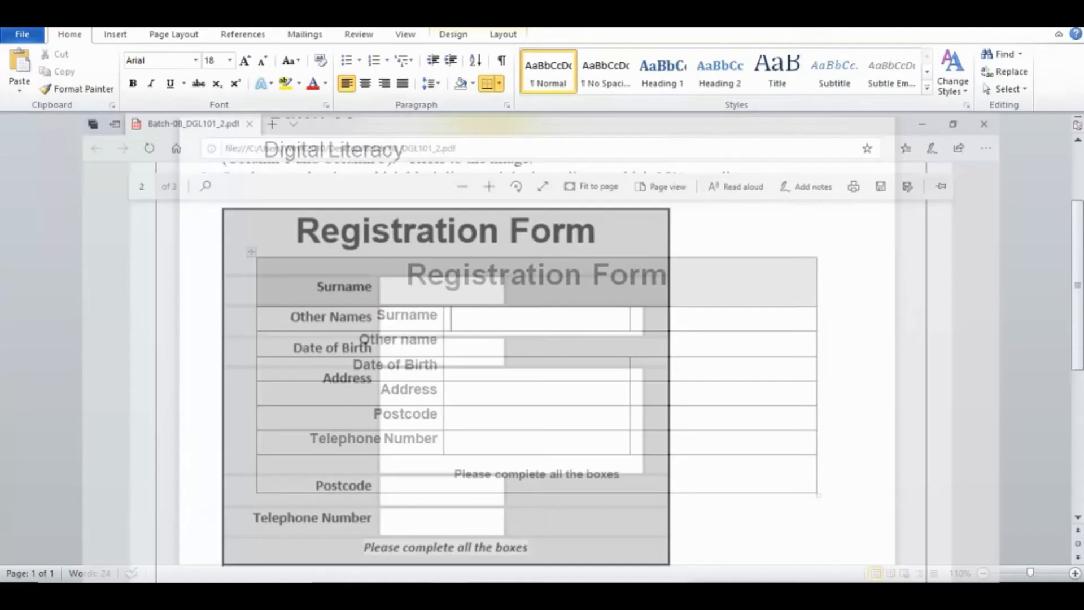
left_click(575, 395)
left_click_drag(580, 395, 666, 394)
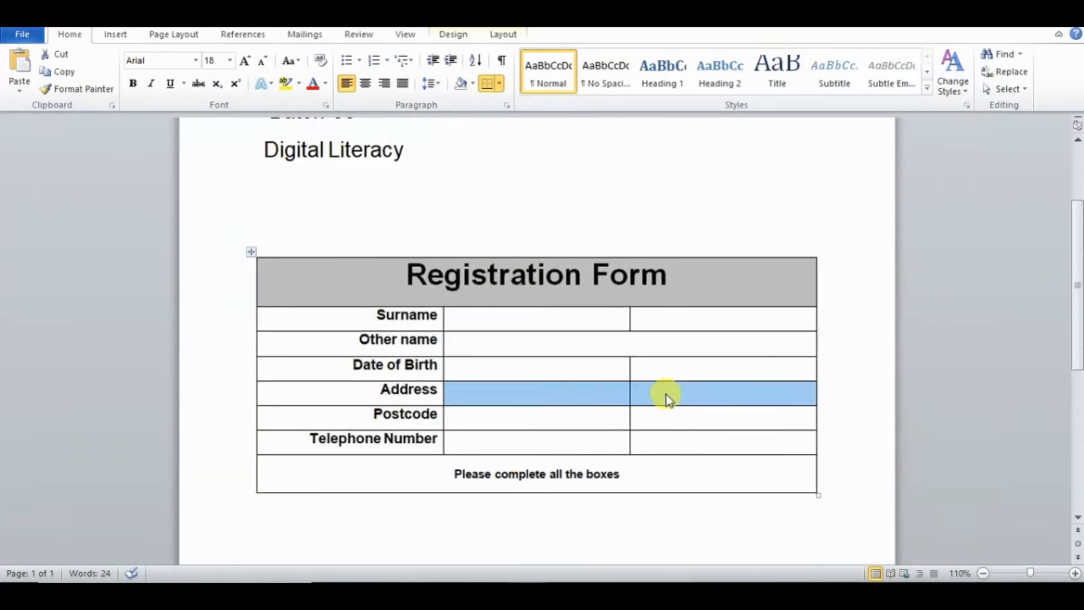
right_click(634, 396)
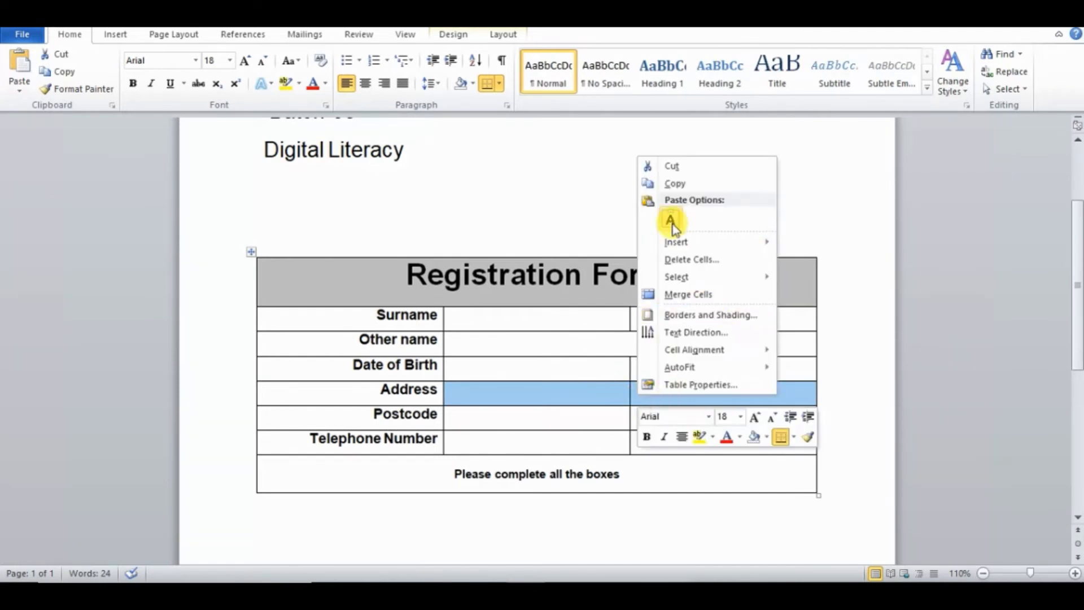
left_click(679, 291)
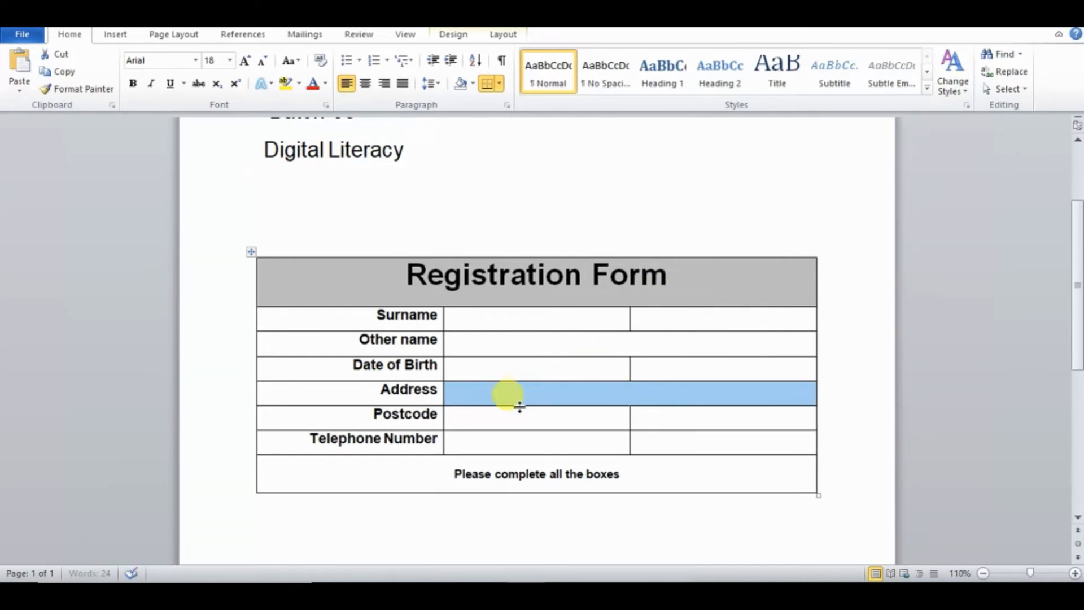
left_click_drag(548, 404, 547, 457)
left_click(526, 433)
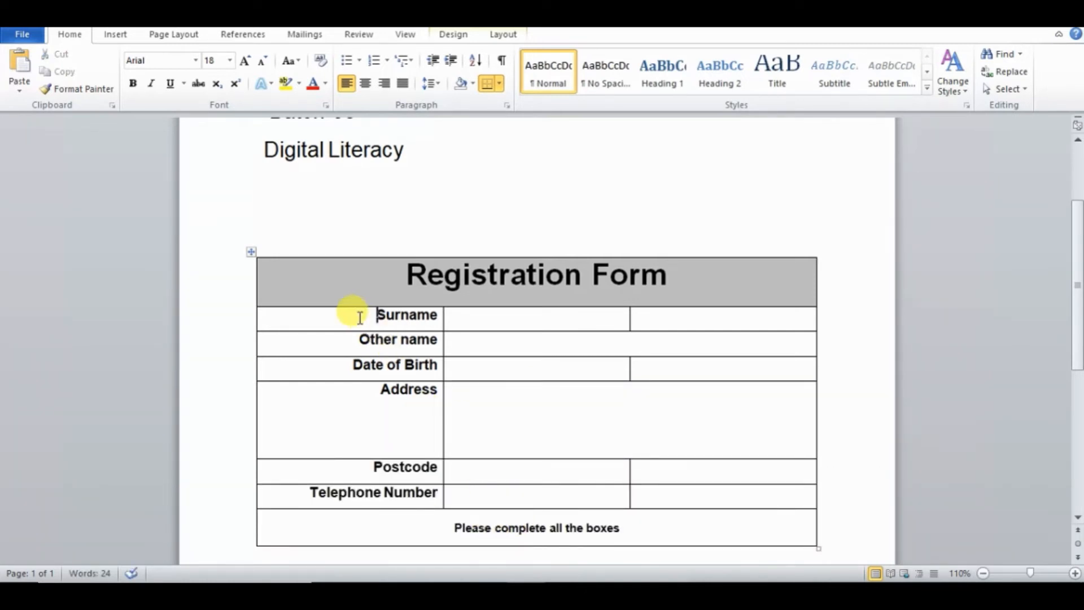
left_click_drag(363, 314, 412, 494)
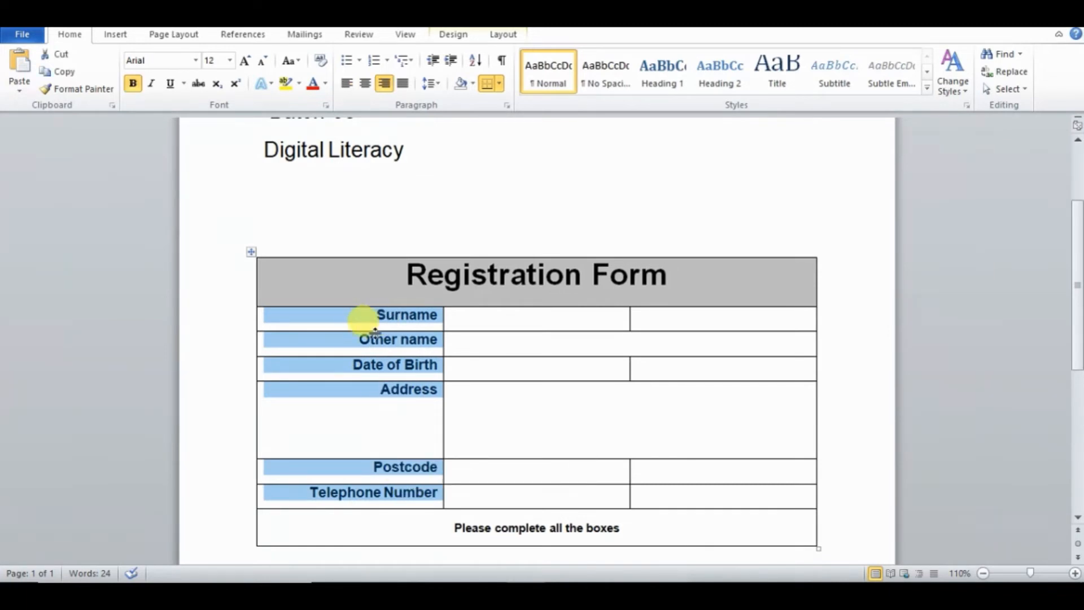
right_click(350, 316)
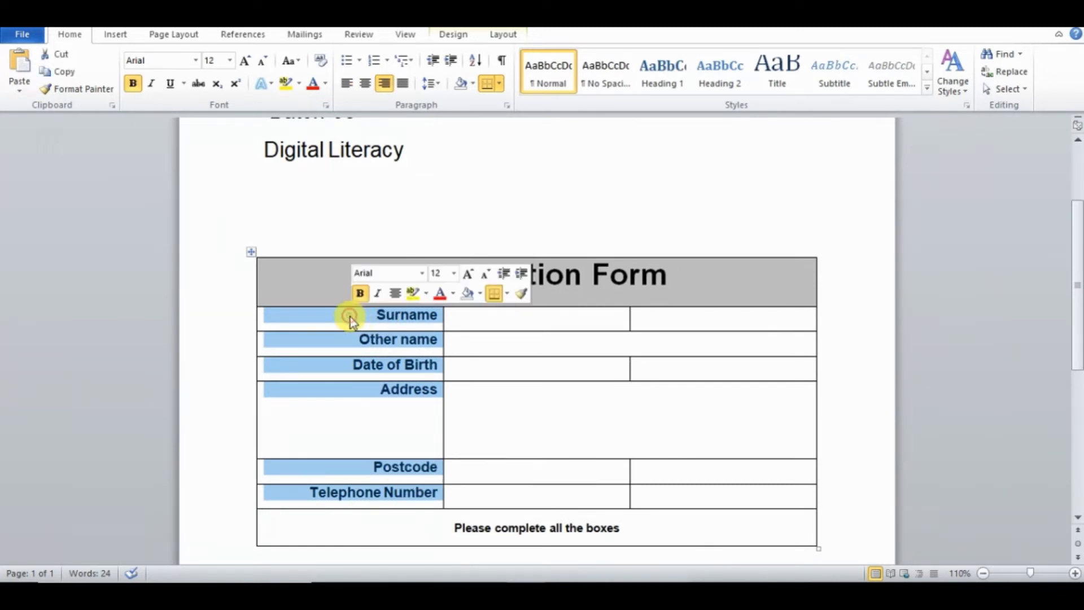
left_click(404, 452)
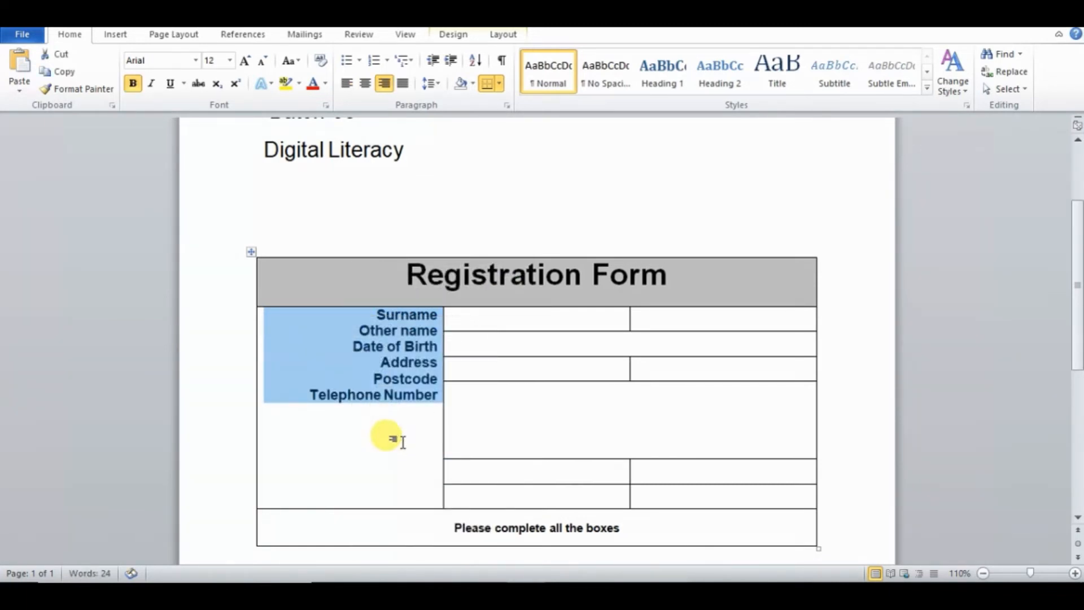
key("ctrl+z")
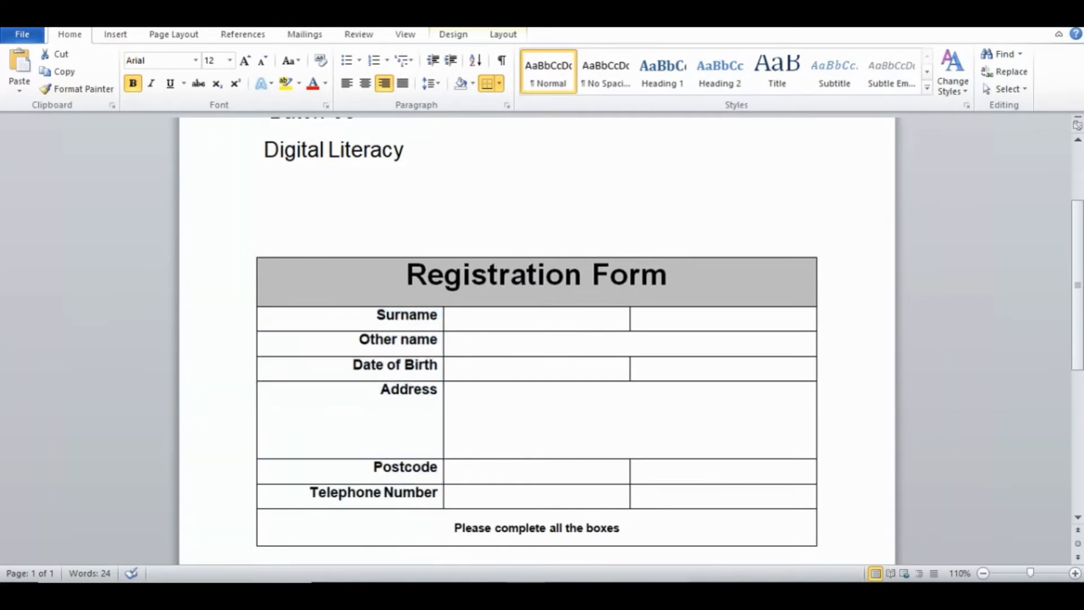
Shade the first-column cells from "Surname" to "Telephone Number" with a 25% pattern style applied to the cells.
right_click(297, 333)
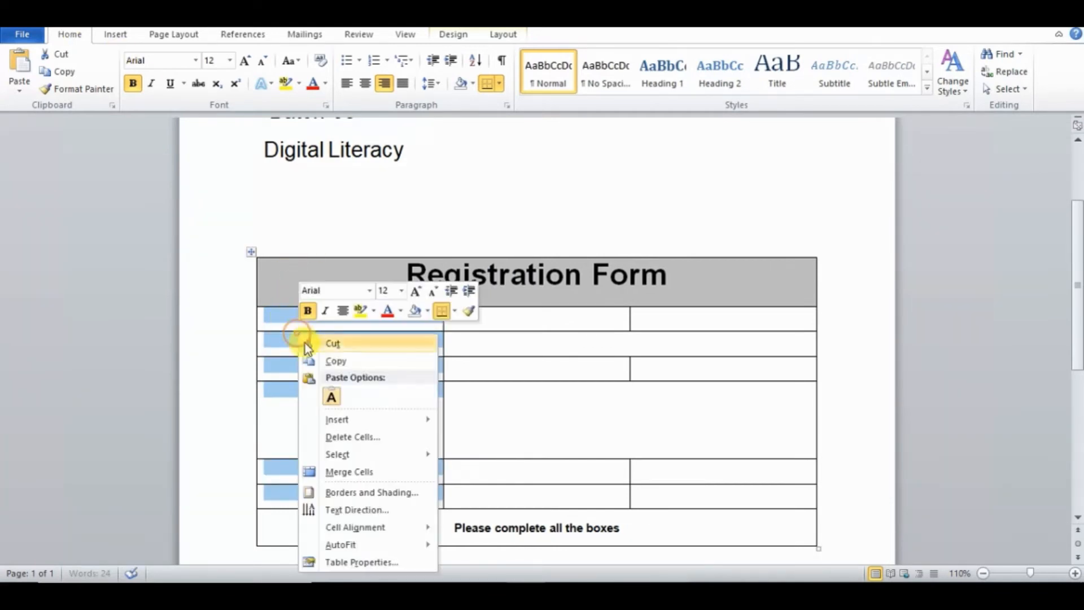
left_click(357, 492)
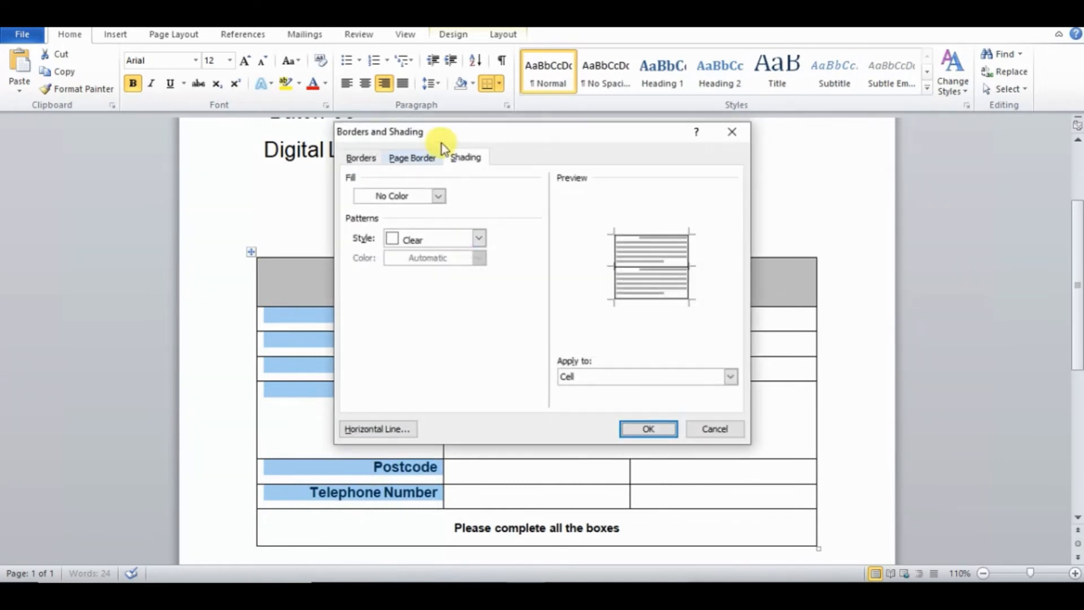
left_click(478, 239)
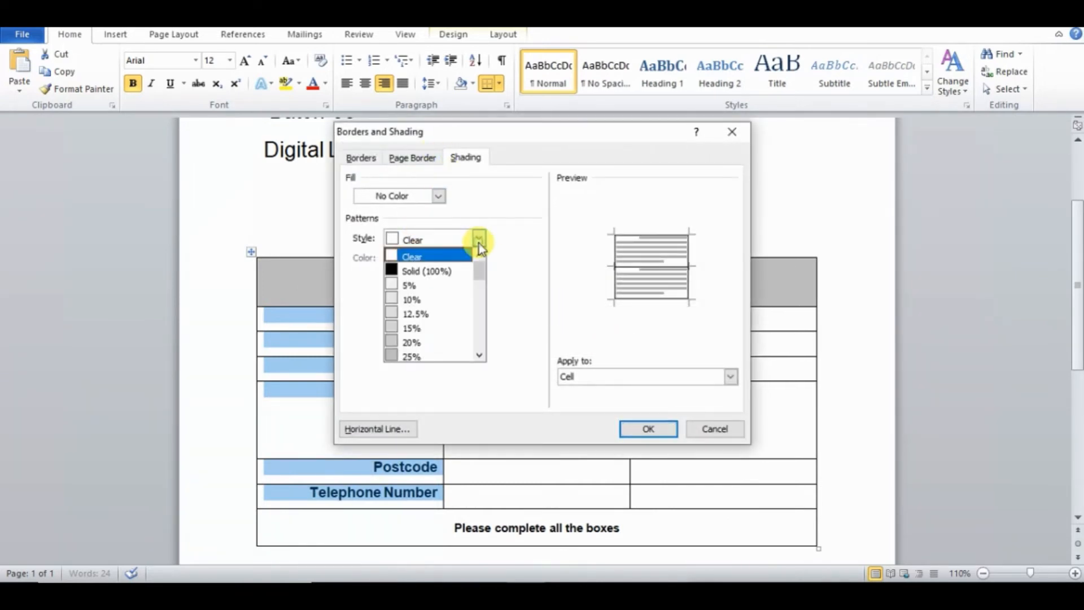
left_click(420, 356)
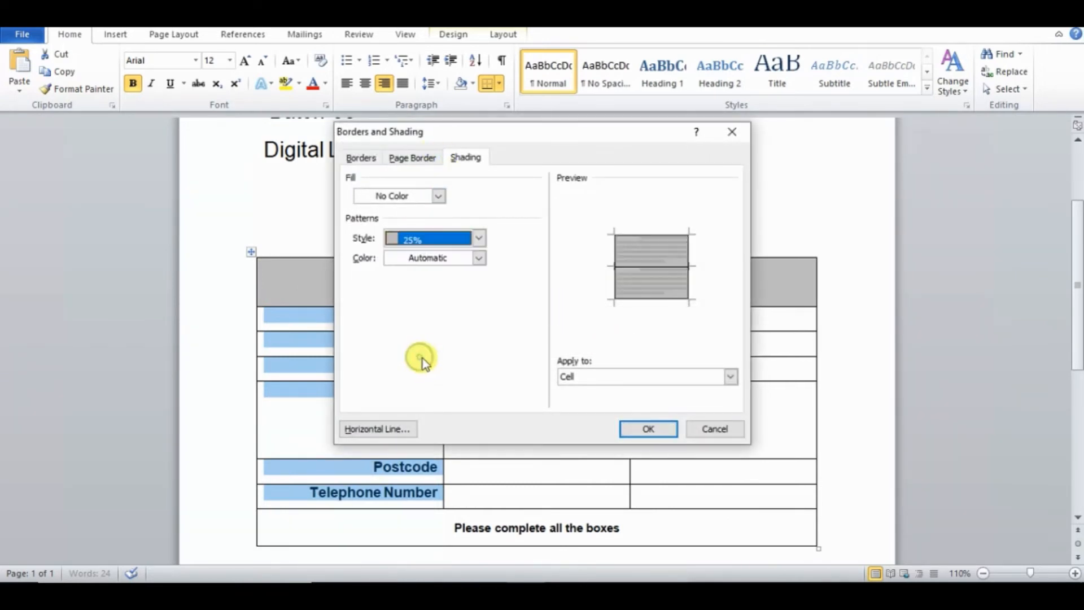
left_click(652, 428)
left_click(455, 426)
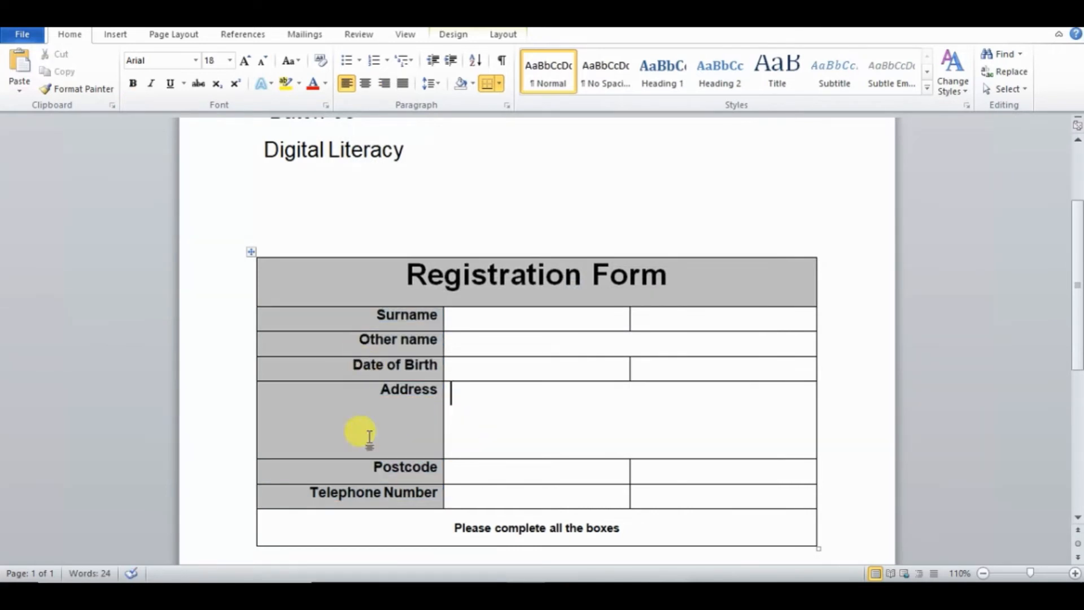
key("alt+Tab")
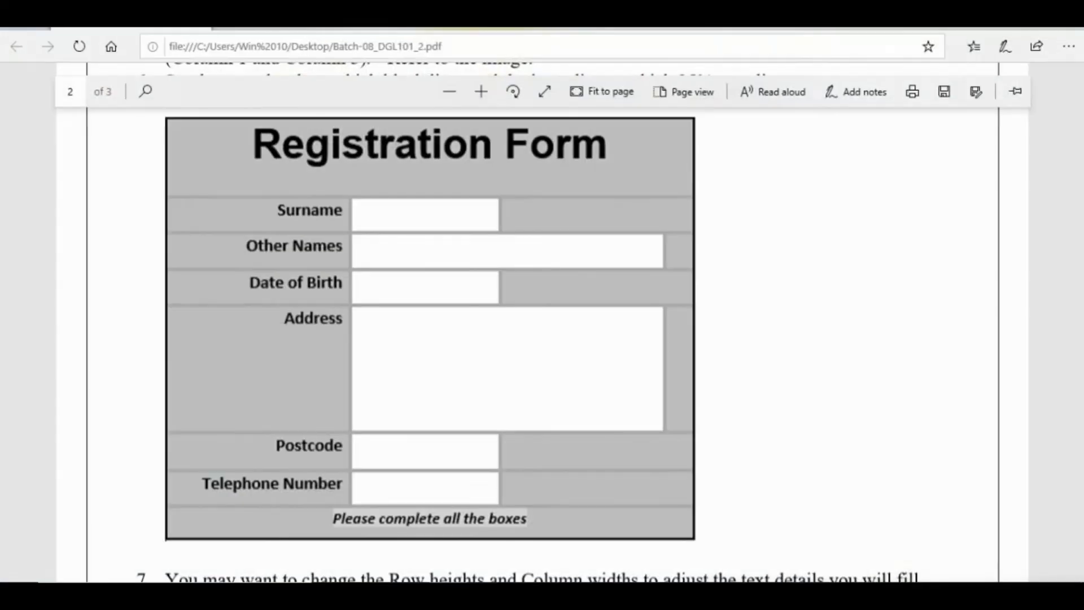
key("alt+Tab")
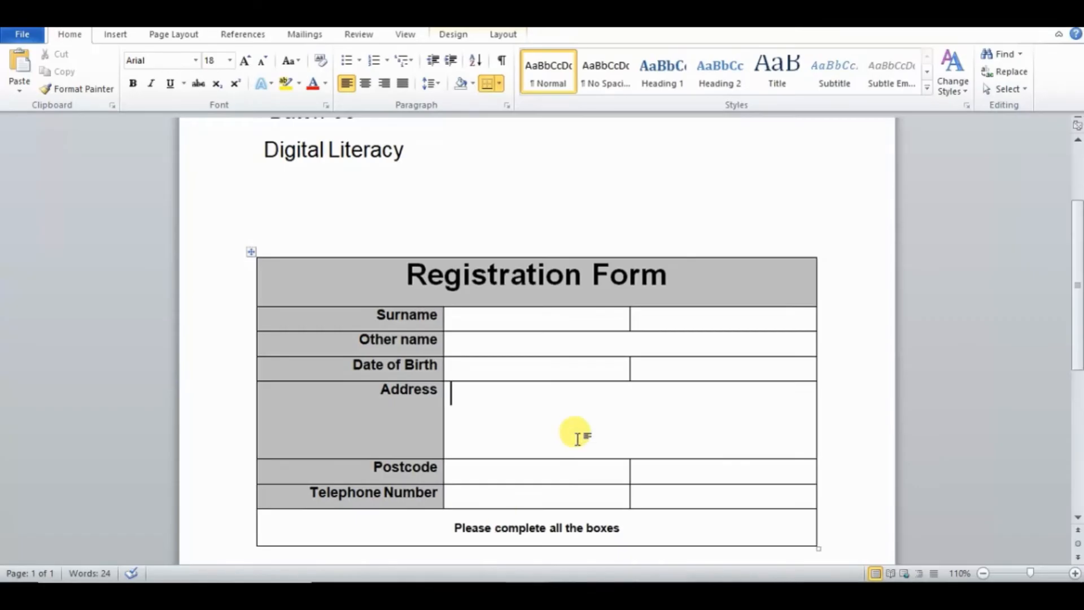
right_click(658, 314)
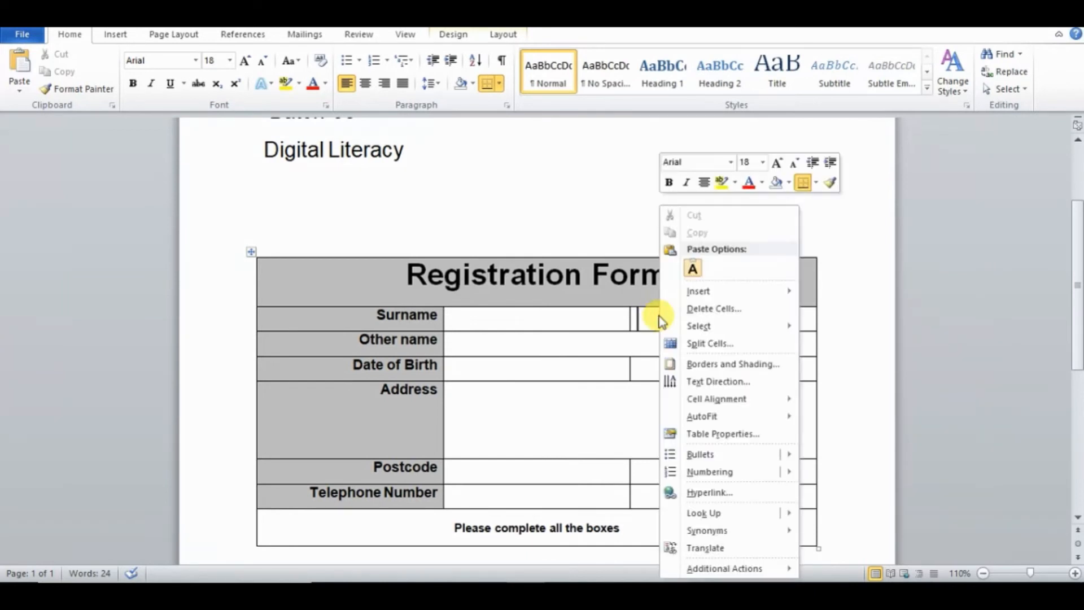
left_click(740, 368)
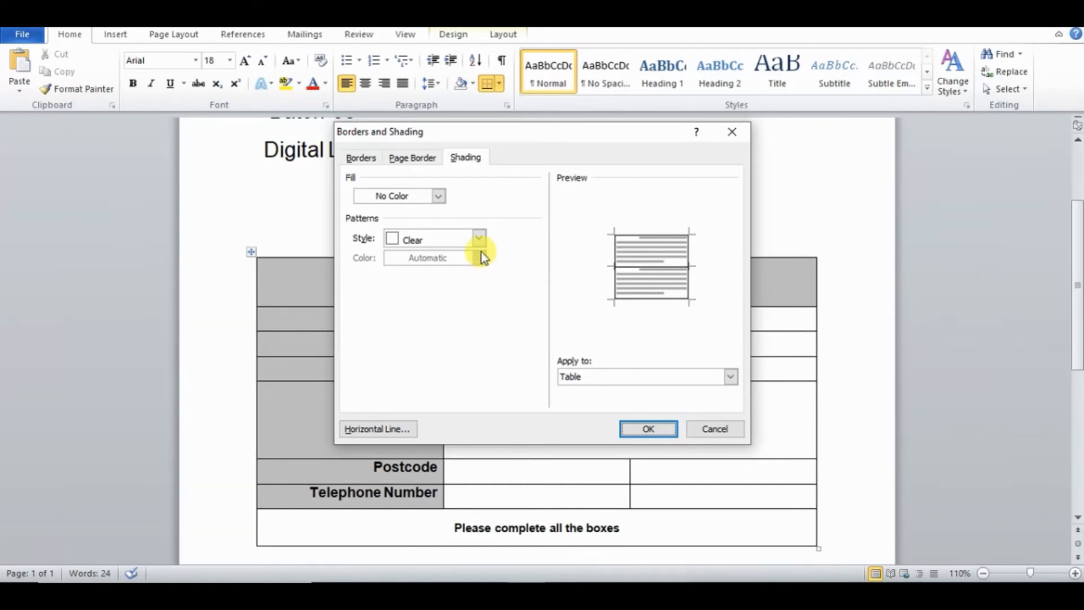
left_click(479, 238)
left_click(402, 343)
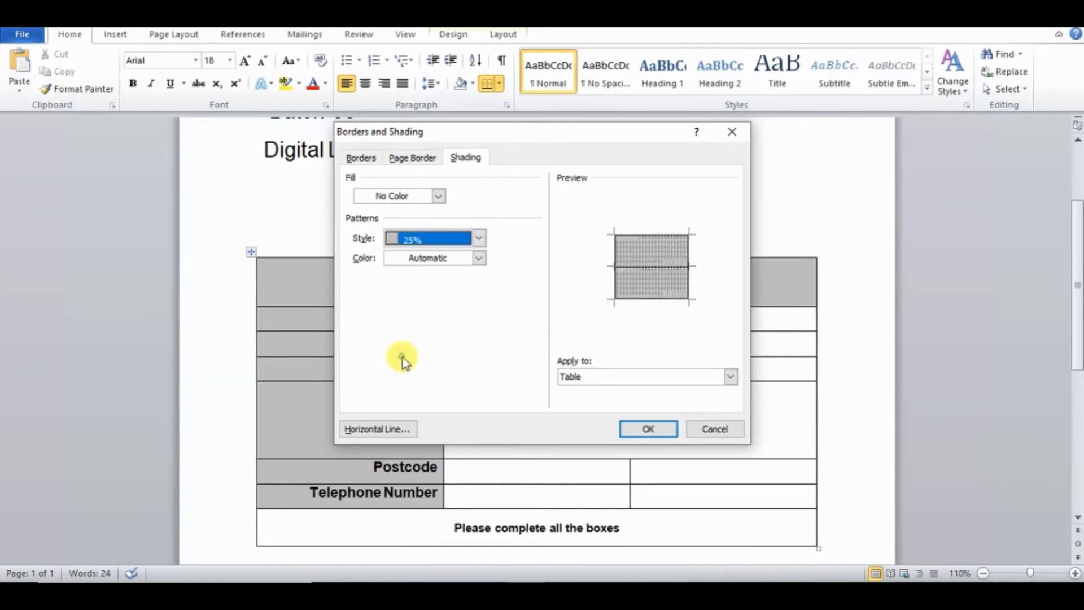
left_click(643, 429)
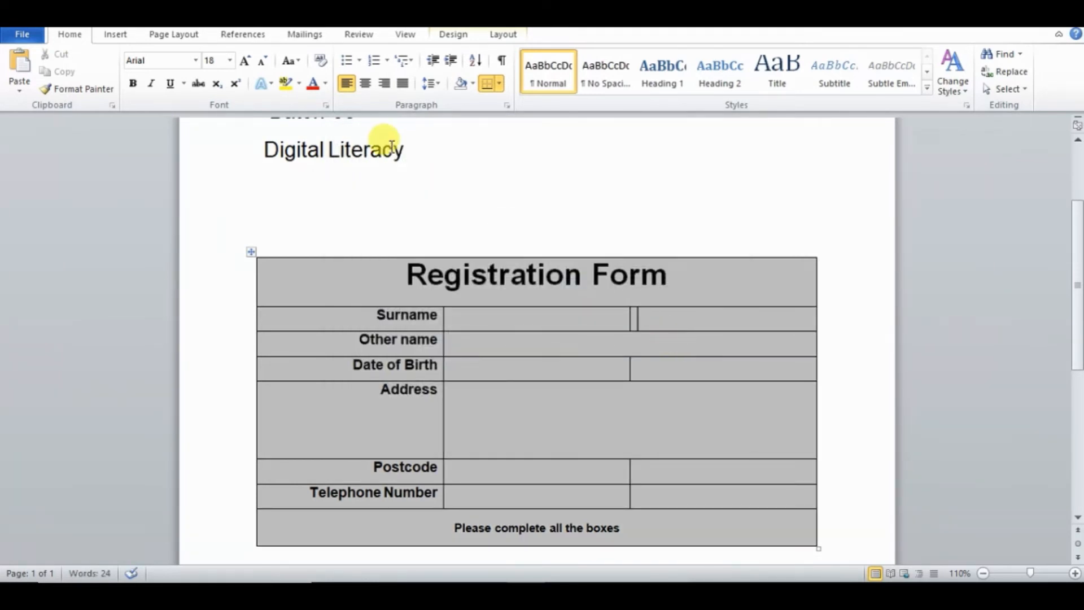
key("ctrl+z")
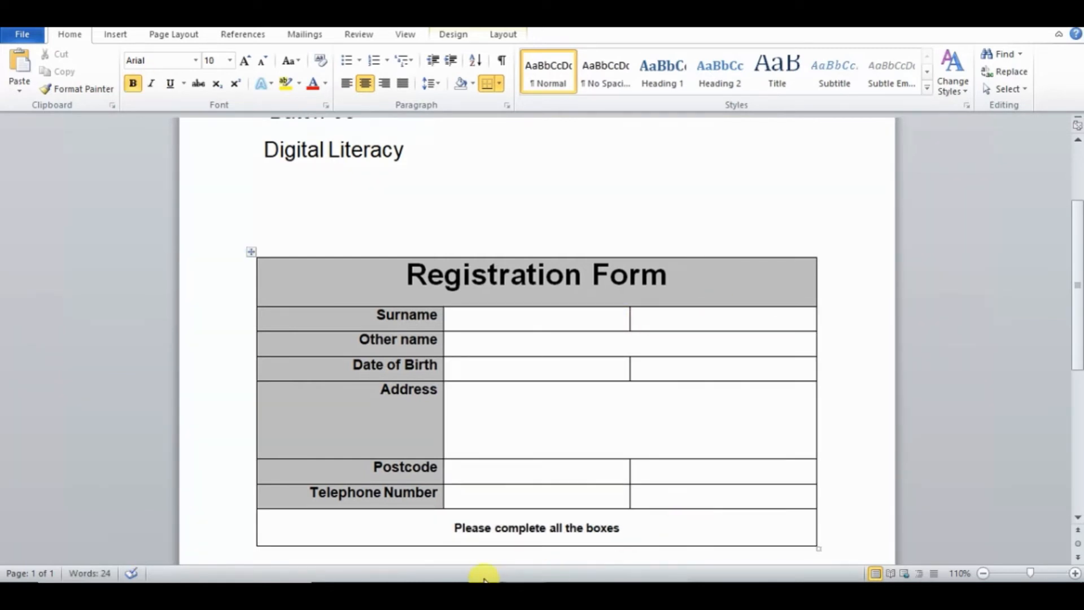
Shade the last-column cells of the Postcode and Telephone Number rows and the "Please complete all the boxes" row with a 25% pattern style.
left_click_drag(412, 515, 757, 473)
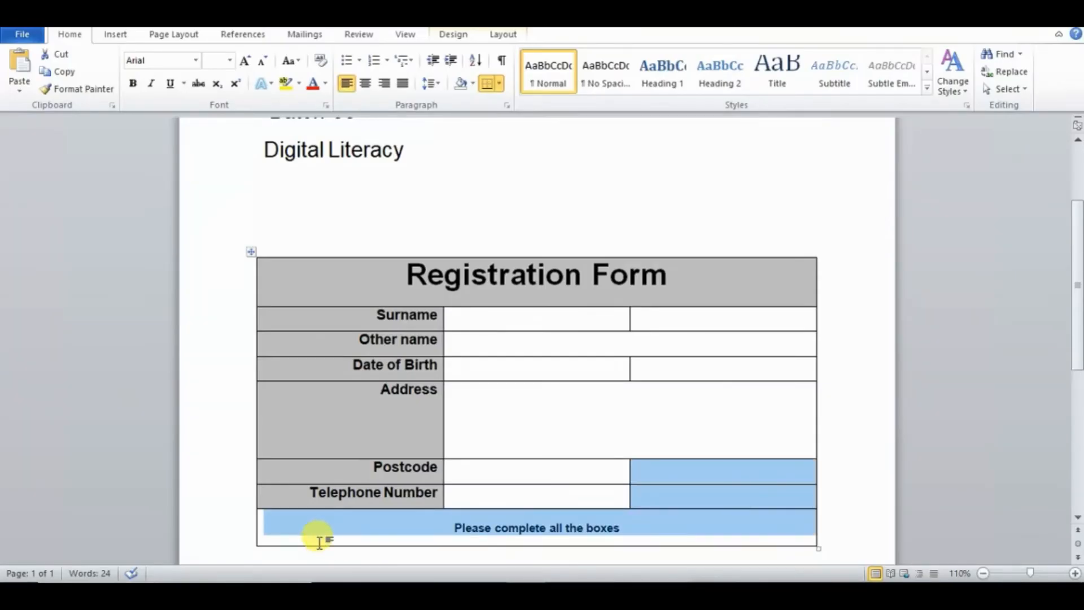
right_click(671, 507)
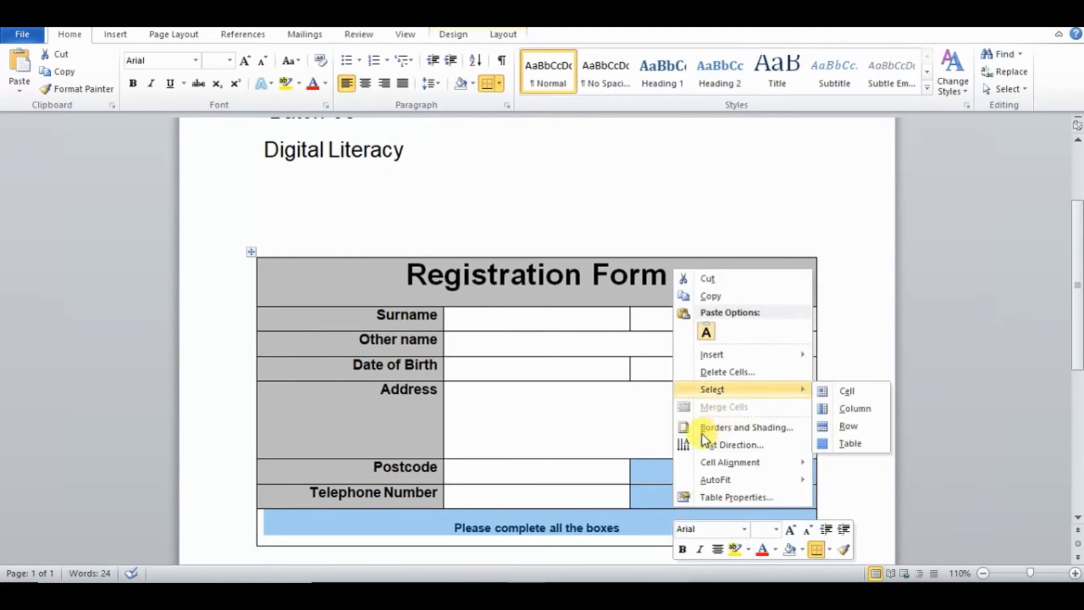
left_click(717, 429)
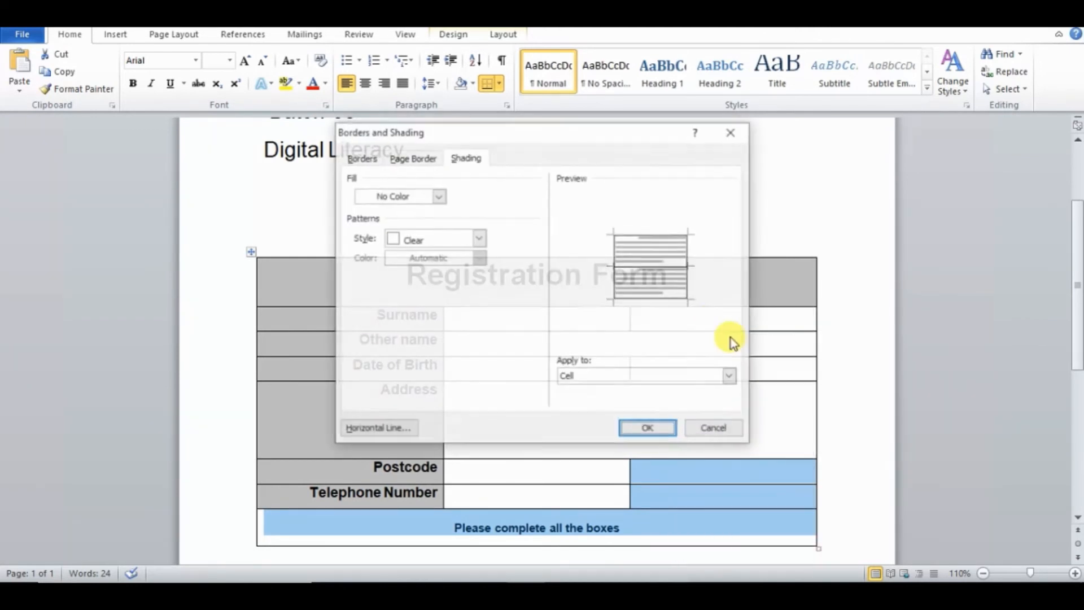
left_click(477, 239)
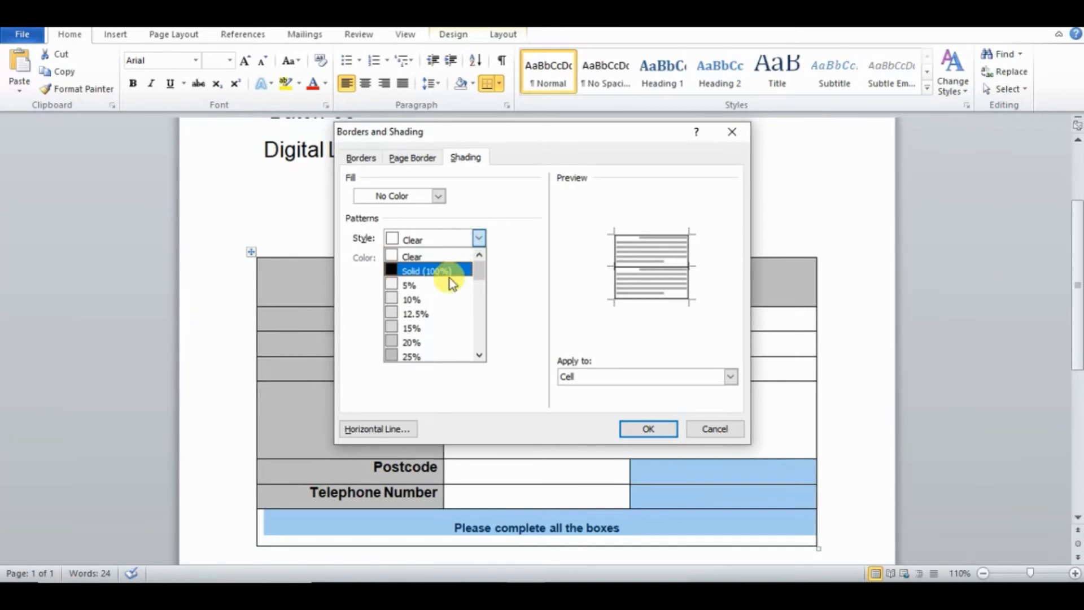
left_click(418, 354)
left_click(648, 428)
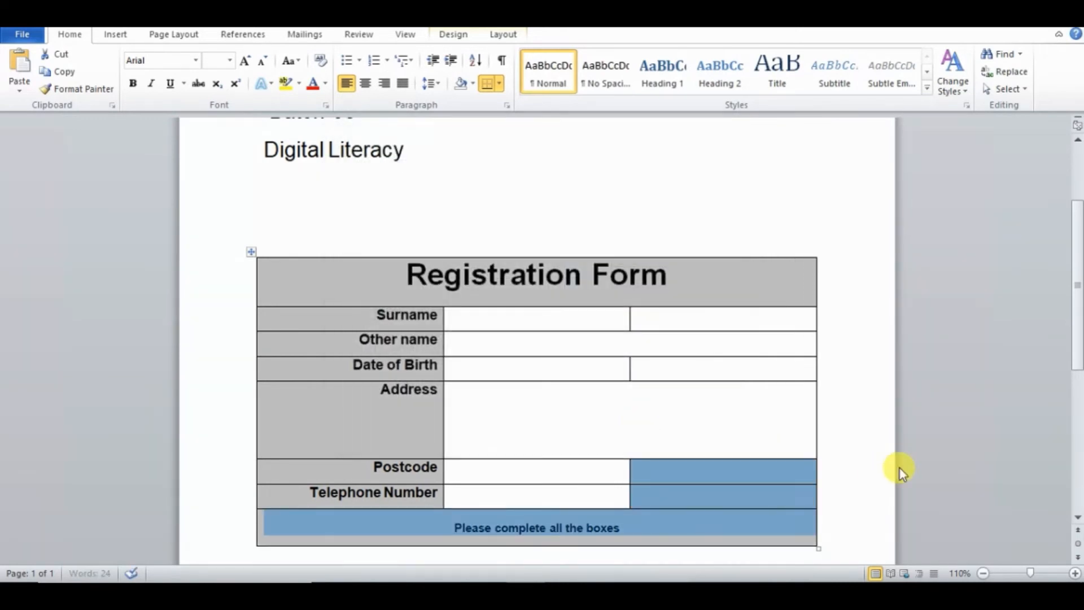
left_click(855, 463)
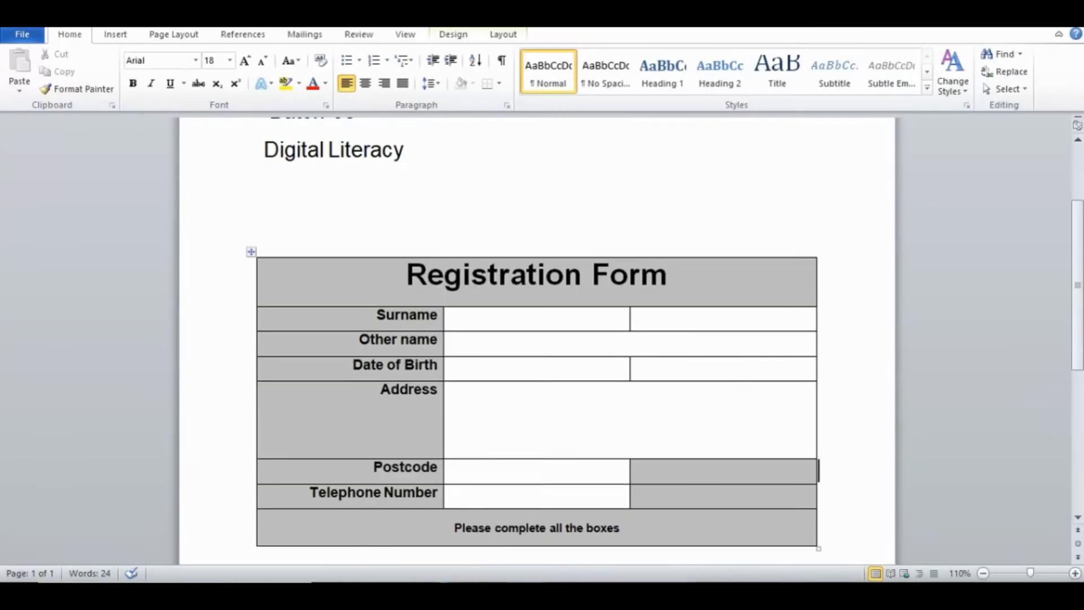
Use Draw Table to add a vertical line near the table's right edge, splitting a narrow end cell off the Other name and Address rows.
left_click(116, 34)
left_click(126, 85)
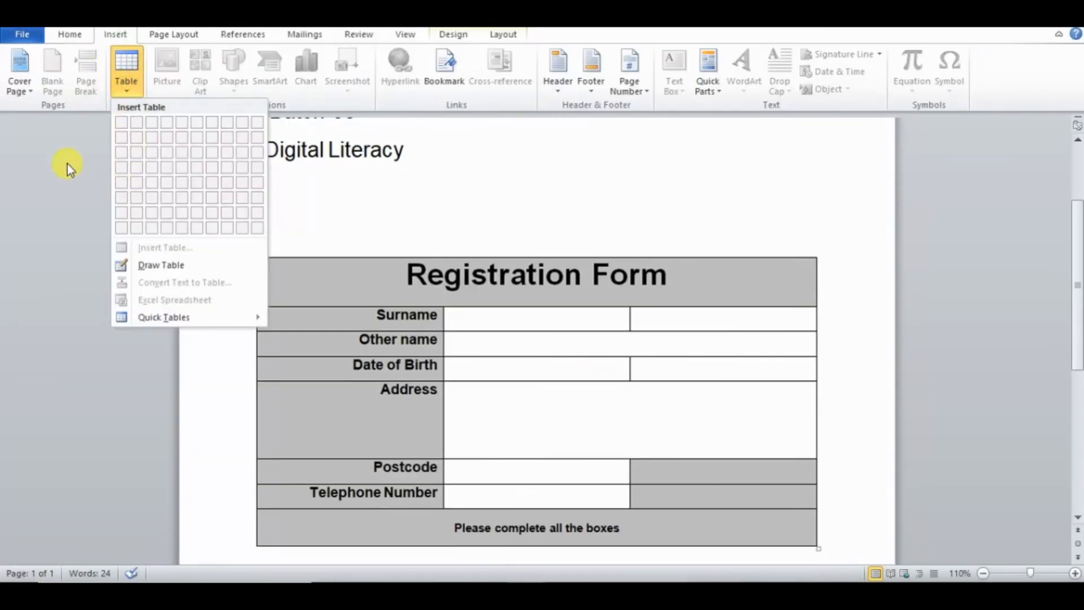
left_click(164, 264)
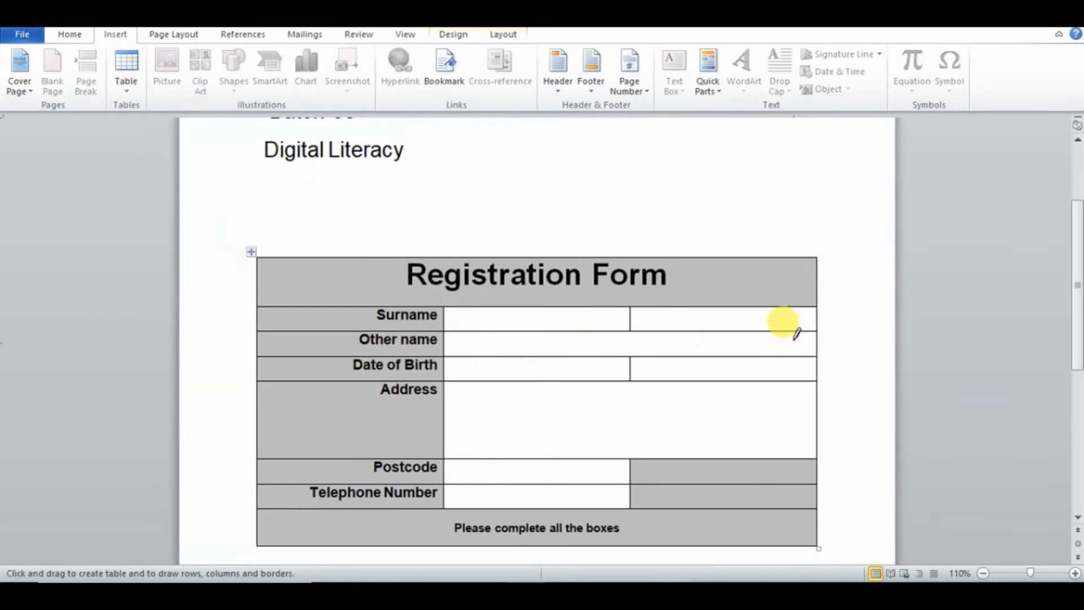
mouse_move(794, 331)
left_mouse_down()
mouse_move(794, 421)
mouse_move(803, 355)
mouse_move(793, 351)
mouse_move(793, 454)
left_mouse_up()
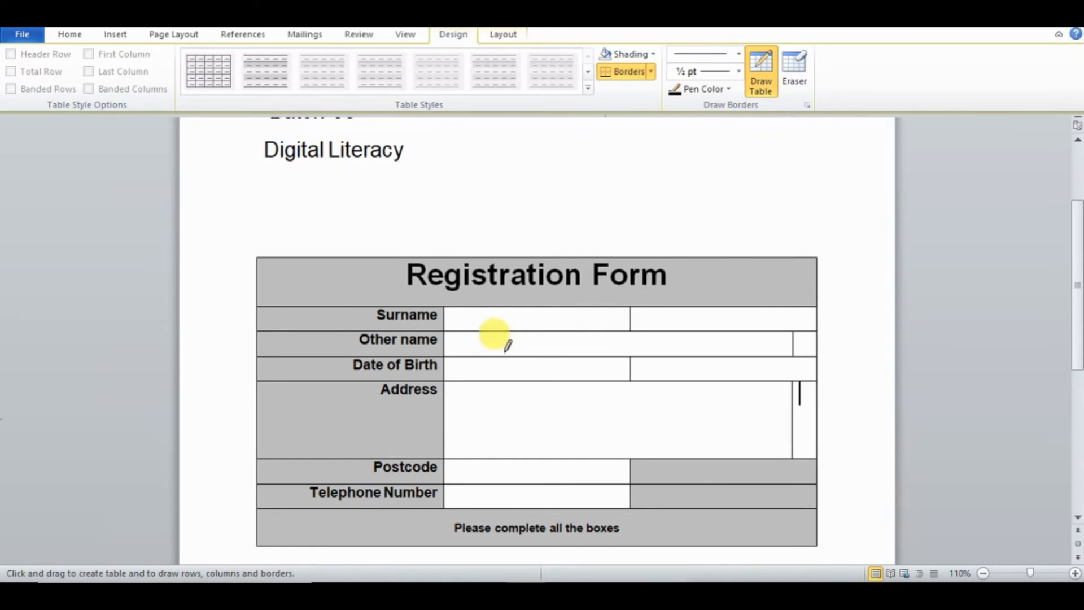
left_click(69, 34)
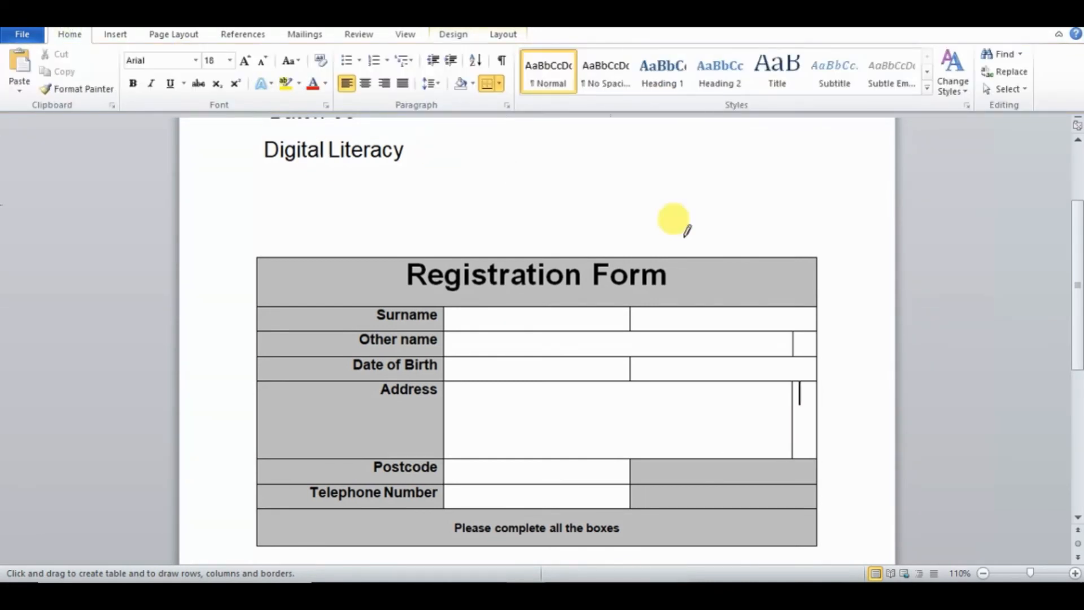
key("Escape")
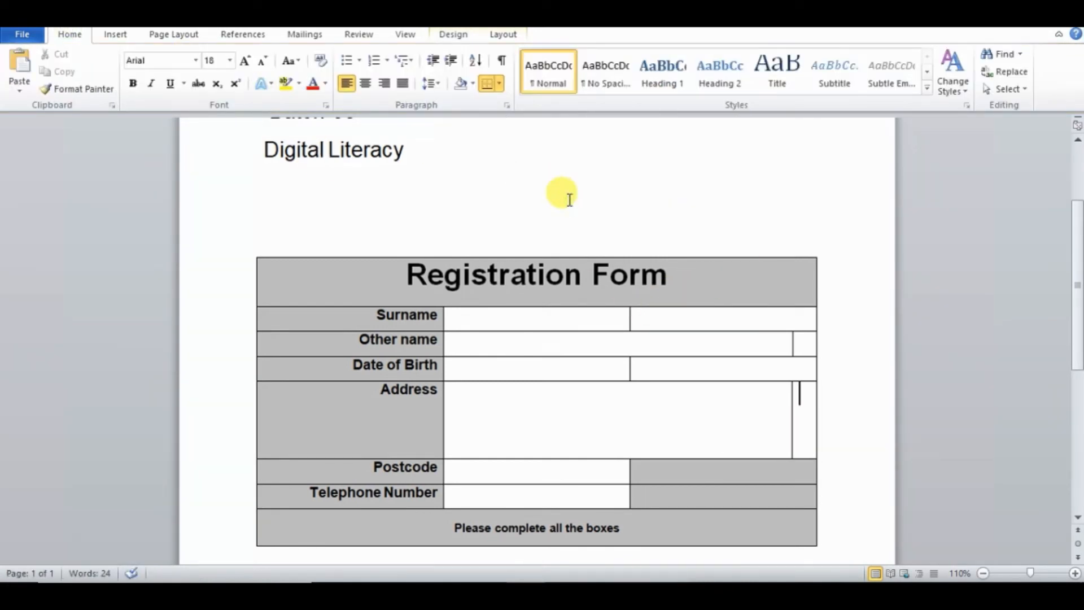
Shade the last cells of the Surname and Other name rows with a 25% pattern style applied to the cells.
left_click_drag(659, 314, 804, 350)
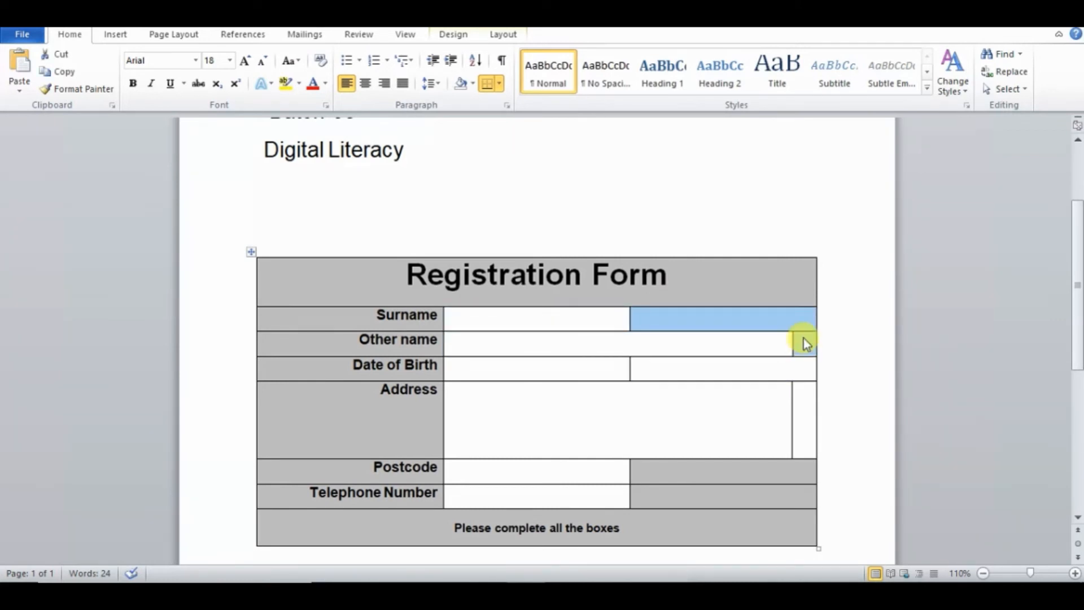
right_click(805, 342)
left_click(841, 496)
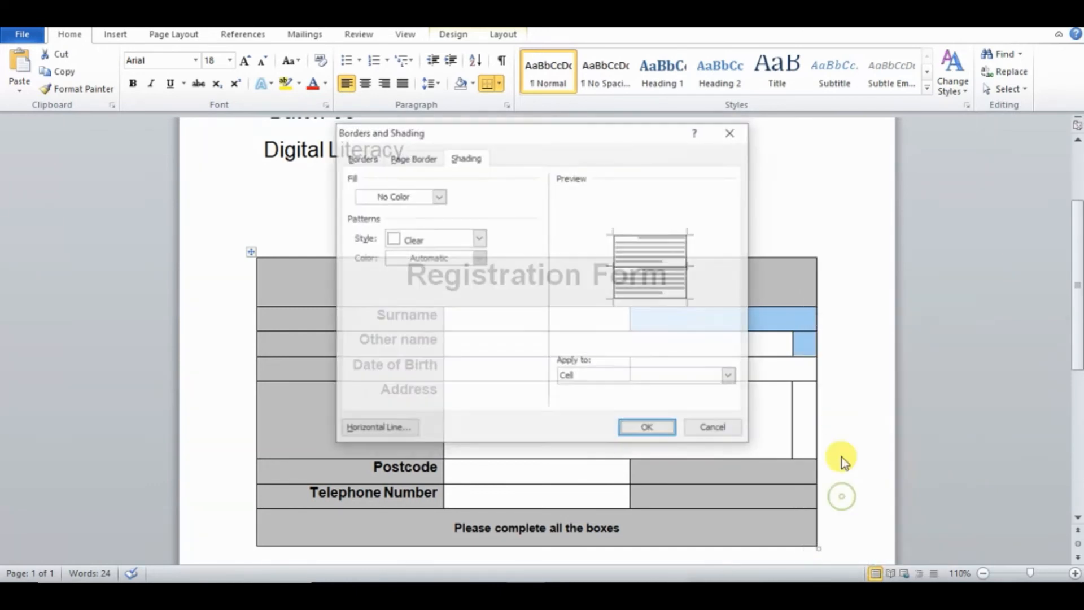
left_click(479, 239)
left_click(418, 339)
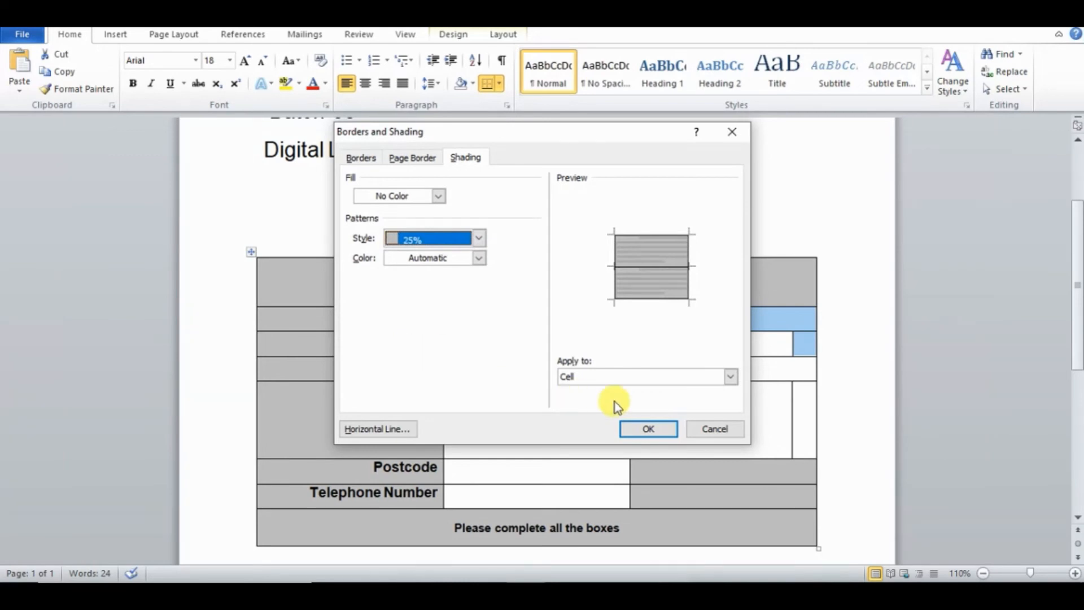
left_click(644, 428)
Shade the last cells of the Date of Birth and Address rows with a 25% pattern style applied to the cells.
left_click(815, 410)
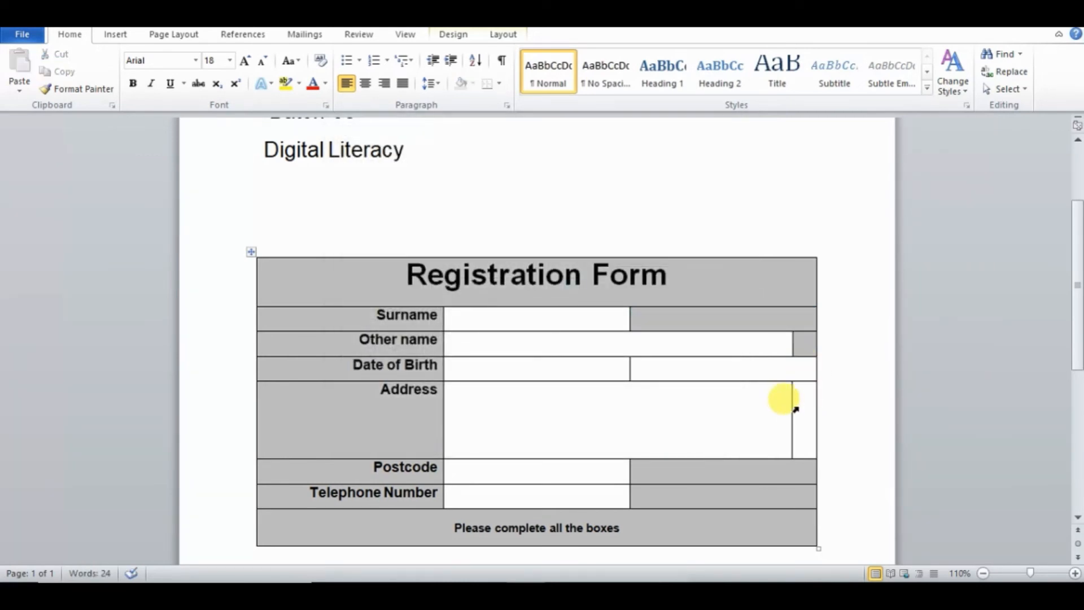
left_click(791, 373)
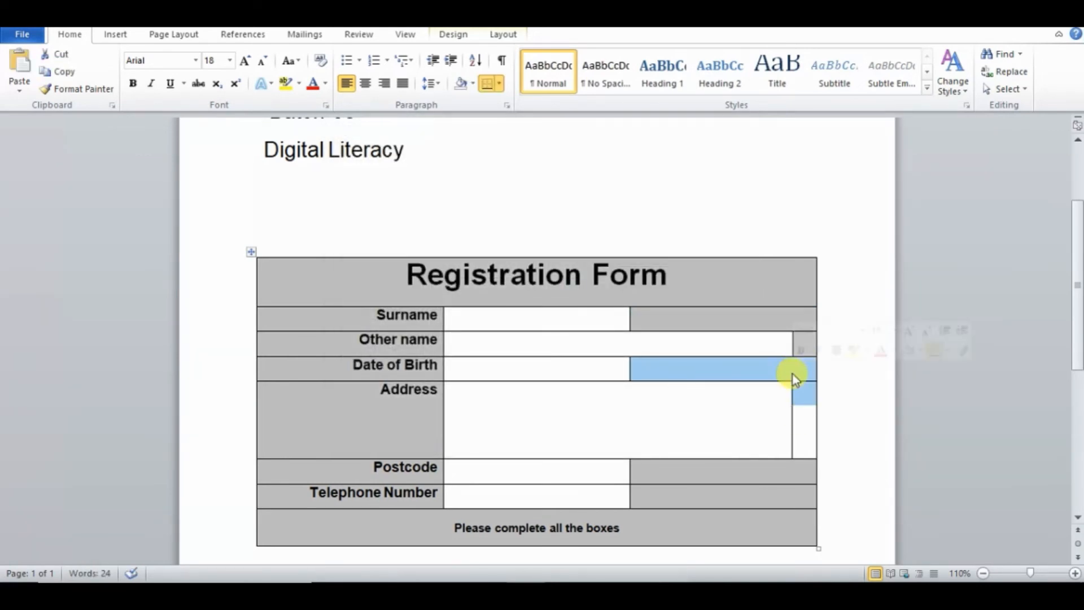
right_click(793, 383)
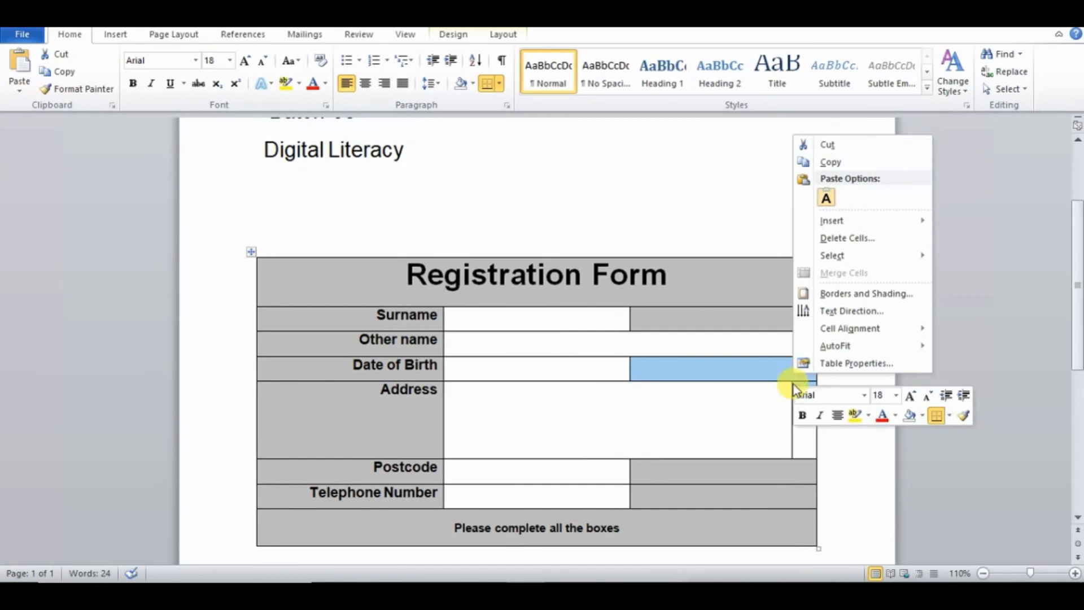
left_click(854, 309)
left_click(633, 193)
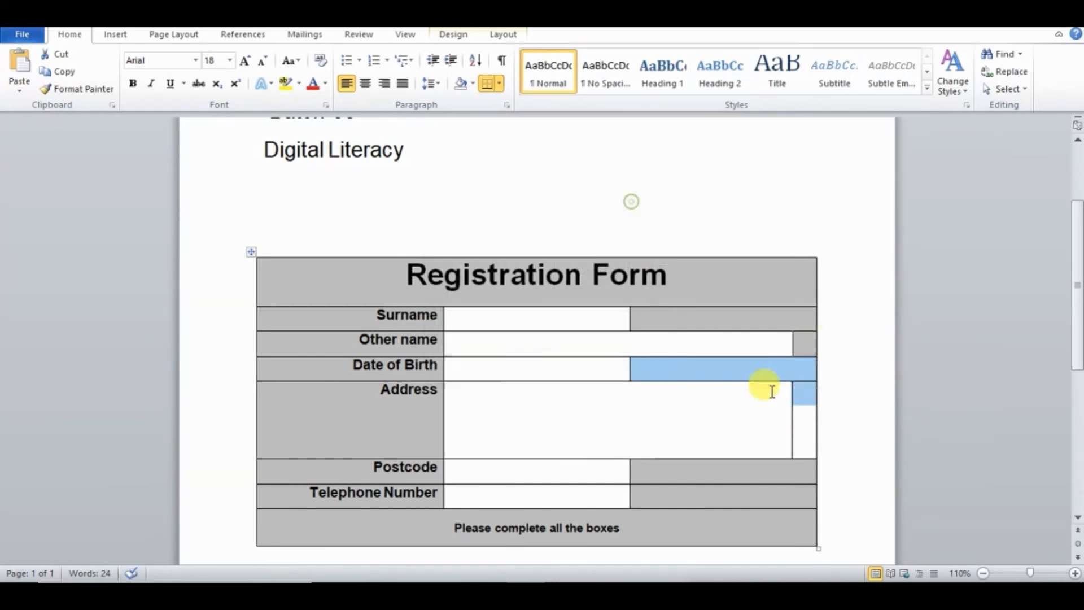
right_click(793, 365)
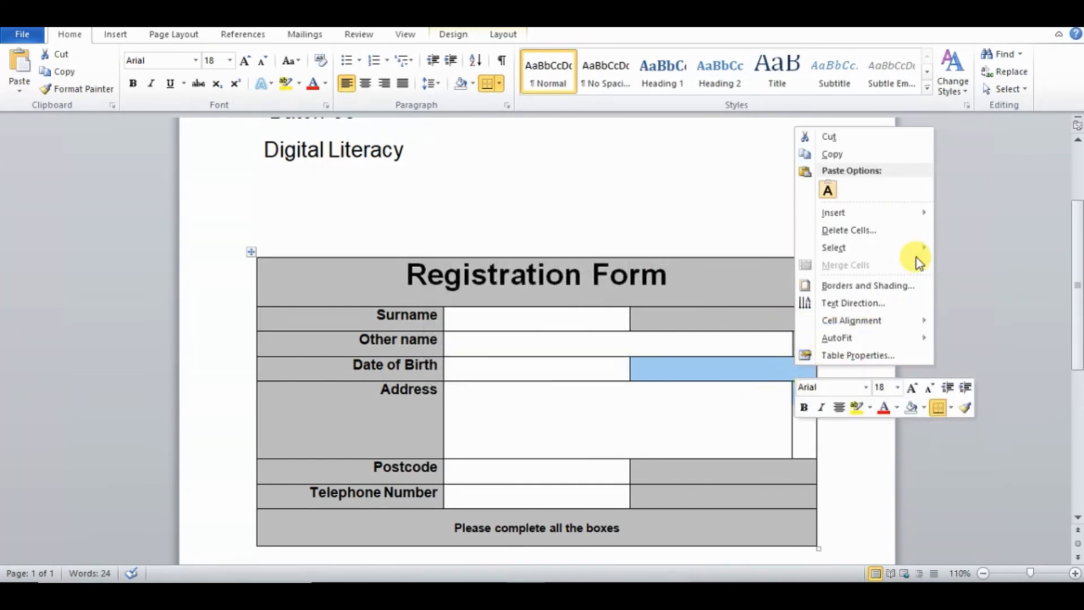
left_click(895, 285)
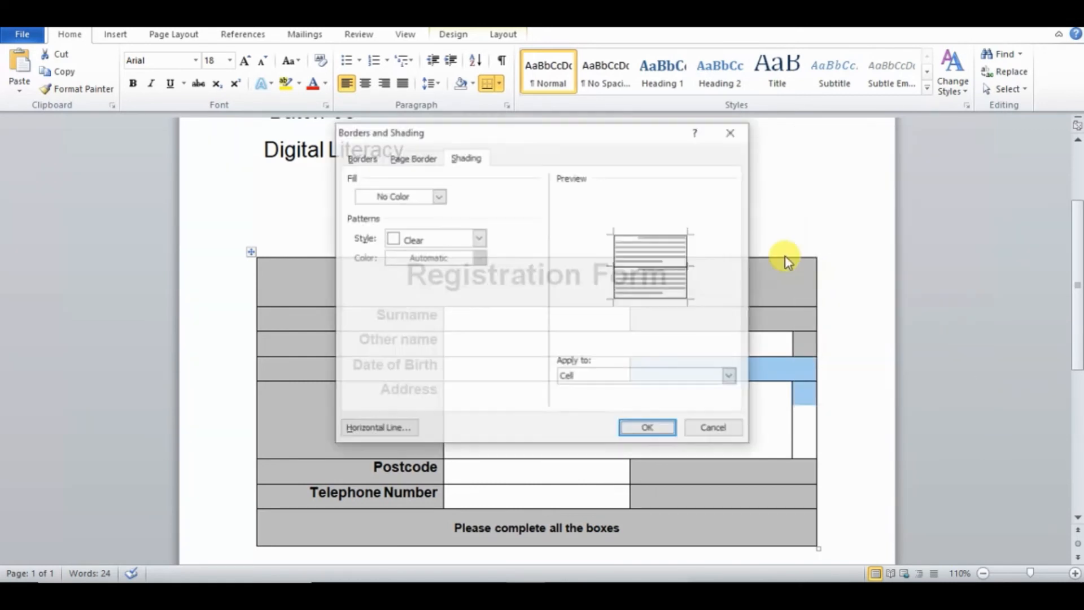
left_click(479, 237)
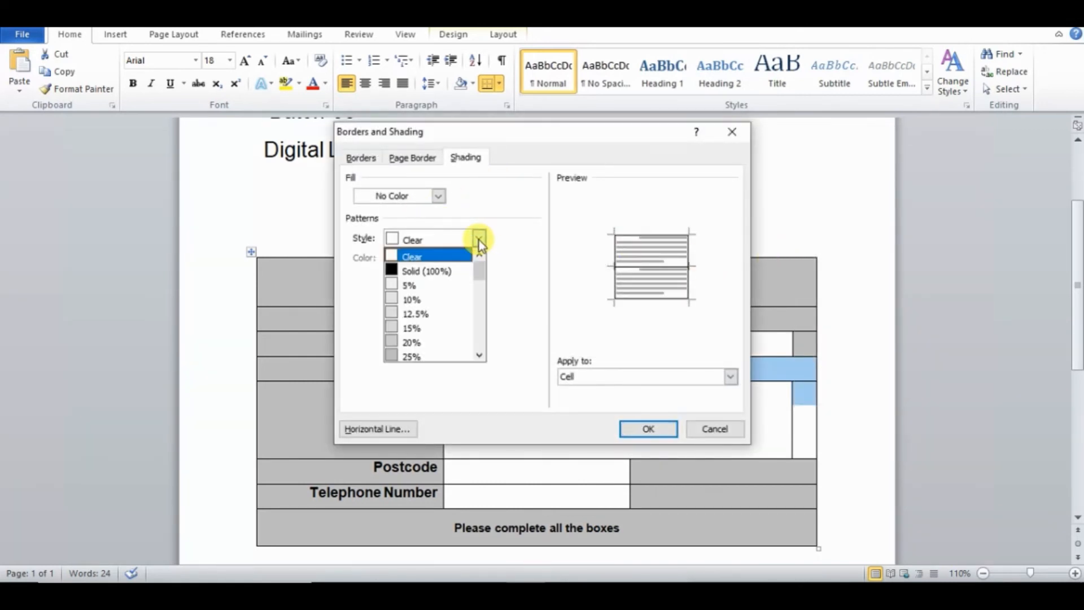
left_click(404, 351)
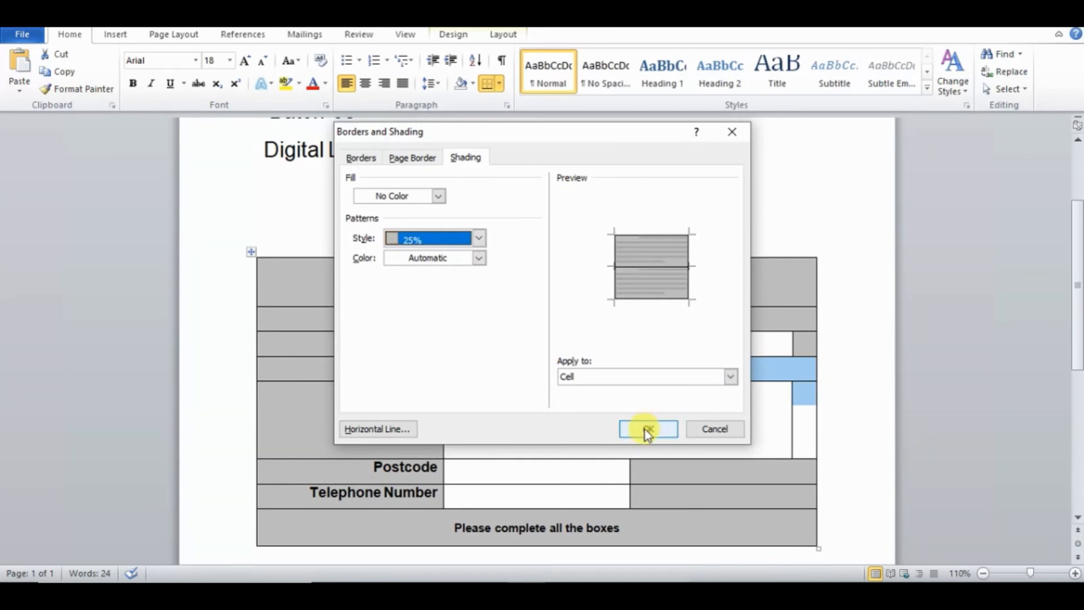
left_click(646, 429)
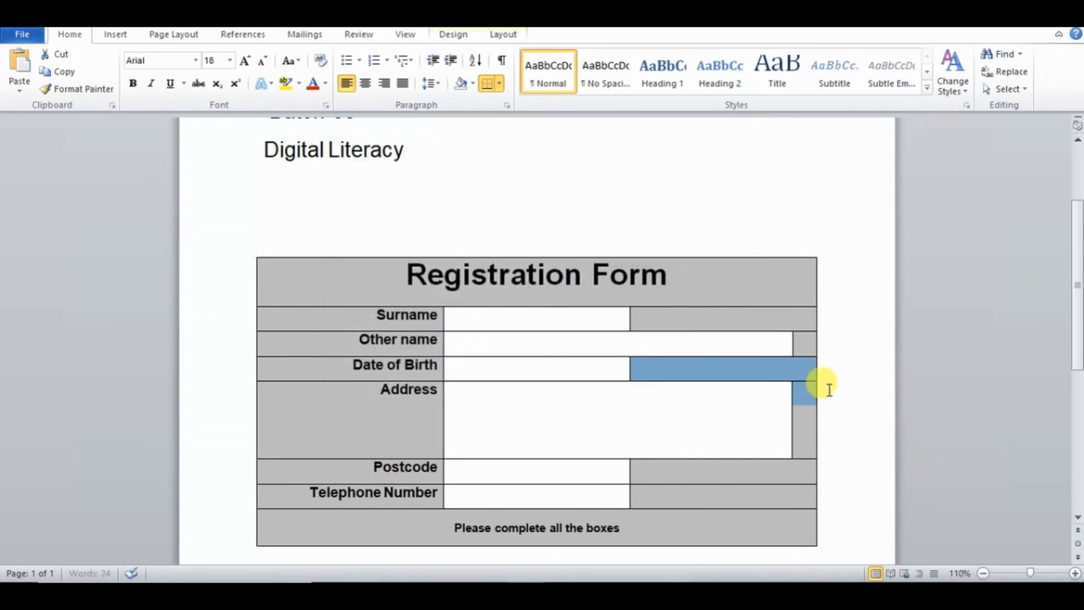
left_click(762, 395)
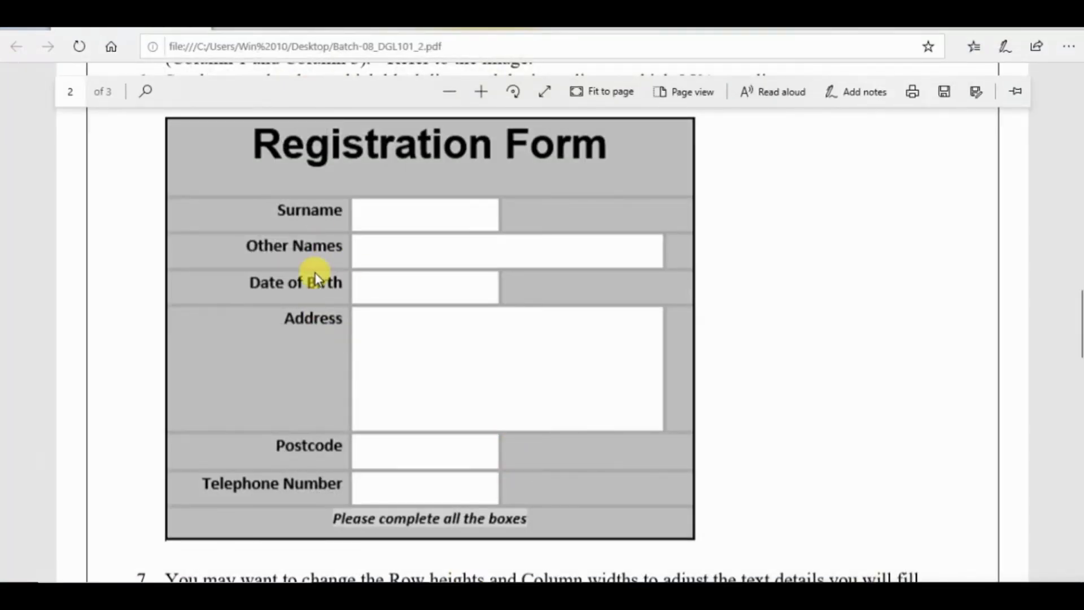
In the exercise PDF, highlight instruction 6 about the outer and inner border lines in pink.
left_click_drag(1075, 305, 1074, 265)
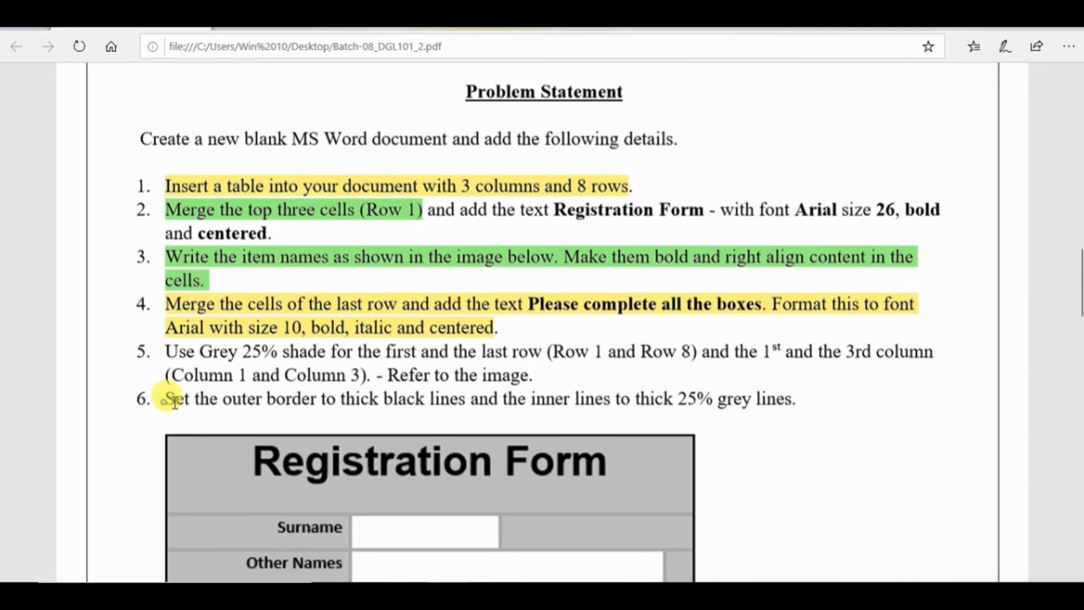
left_click_drag(173, 401, 781, 384)
left_click(699, 403)
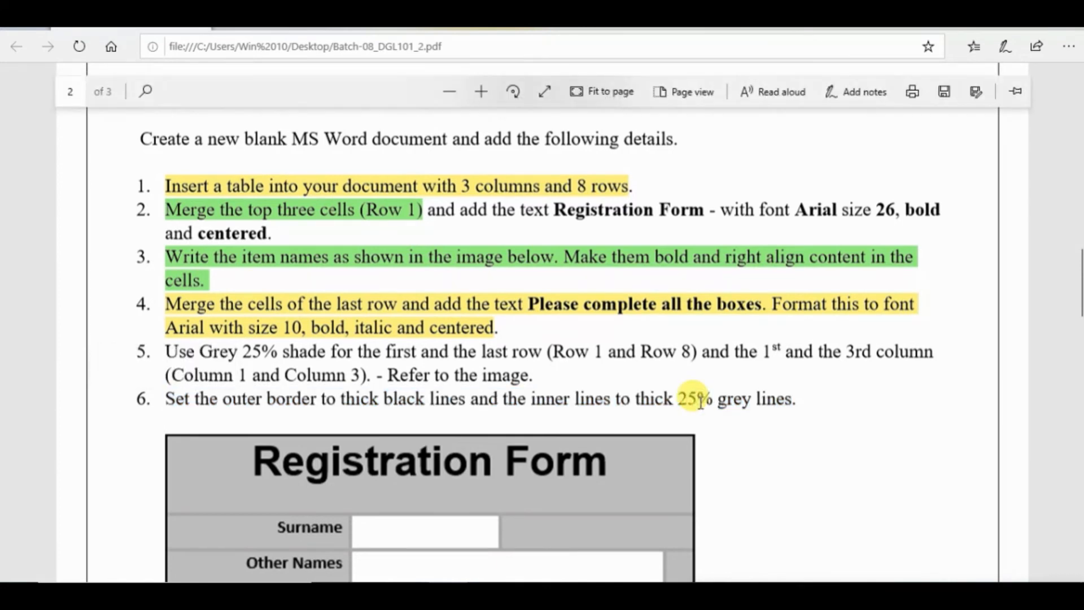
left_click_drag(153, 399, 800, 424)
right_click(745, 399)
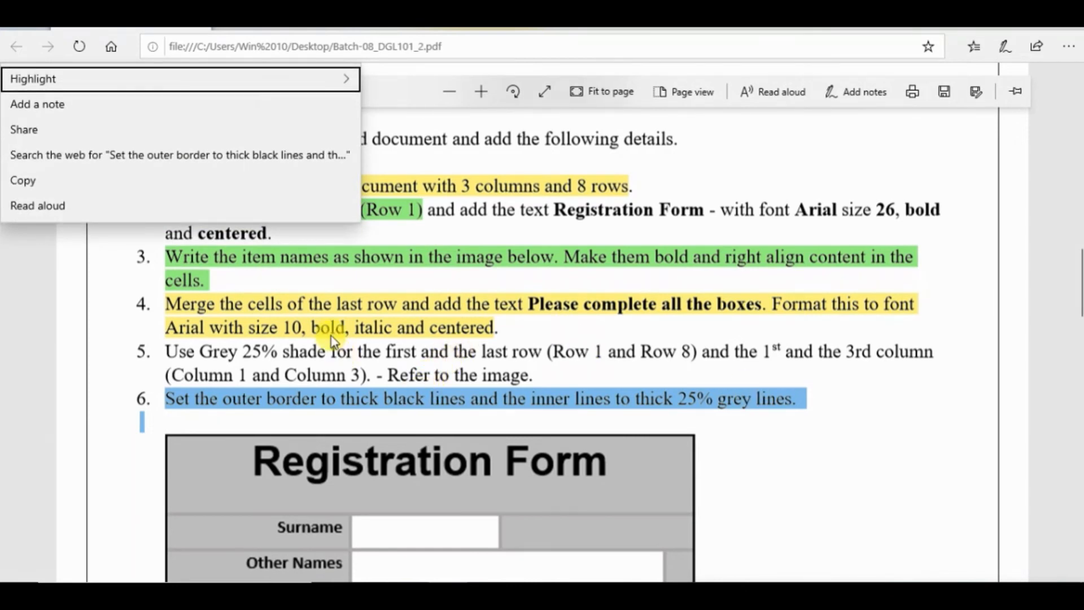
mouse_move(353, 75)
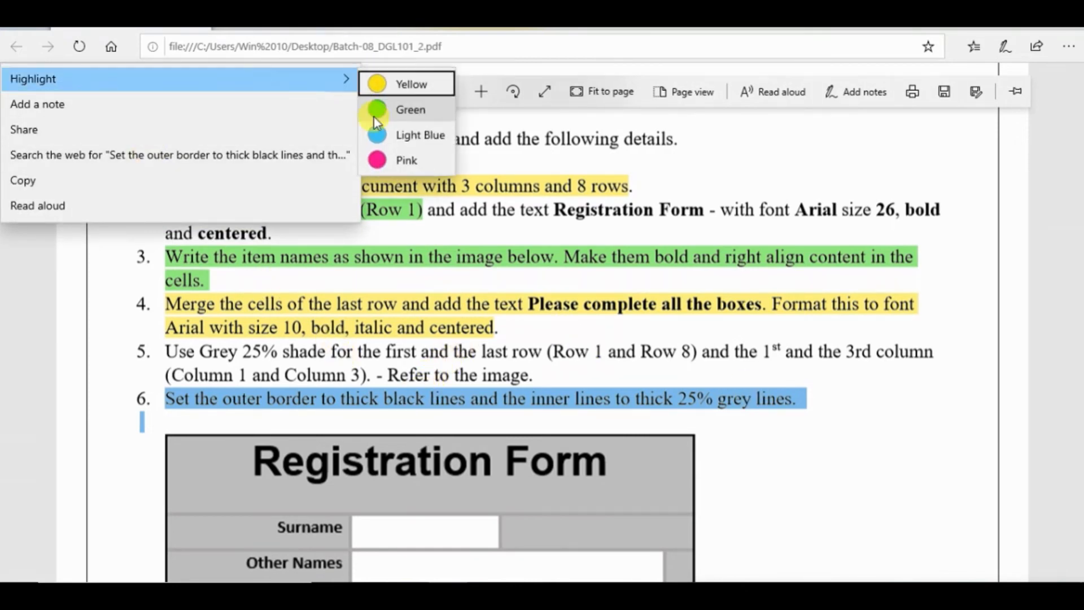
left_click(390, 161)
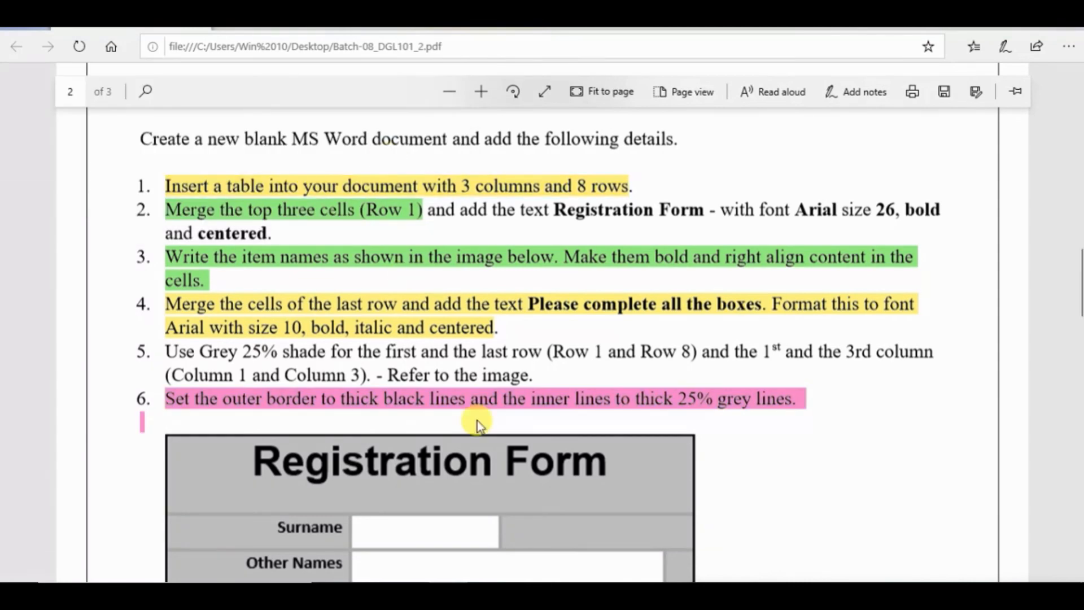
left_click(508, 401)
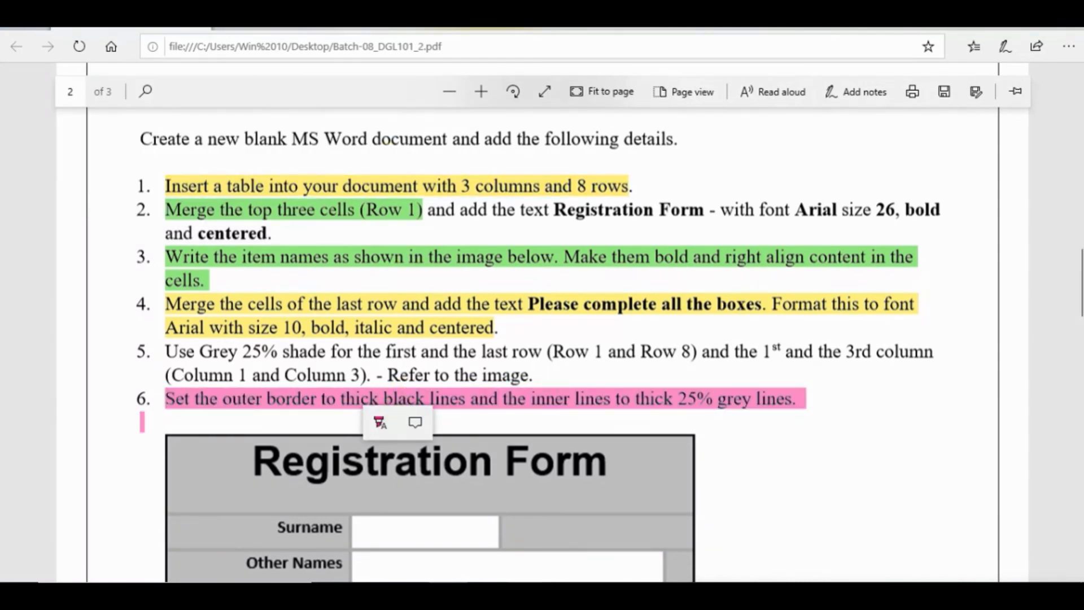
Switch back to Word and apply black 2 ¼ pt borders to all cells of the Registration Form table.
left_click(533, 594)
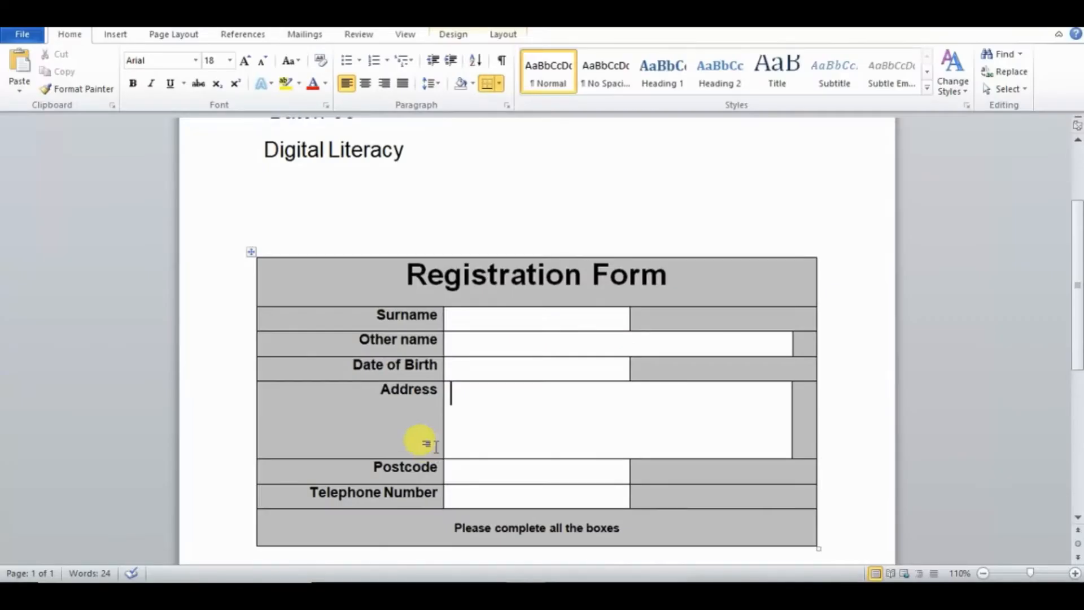
left_click(318, 256)
right_click(319, 261)
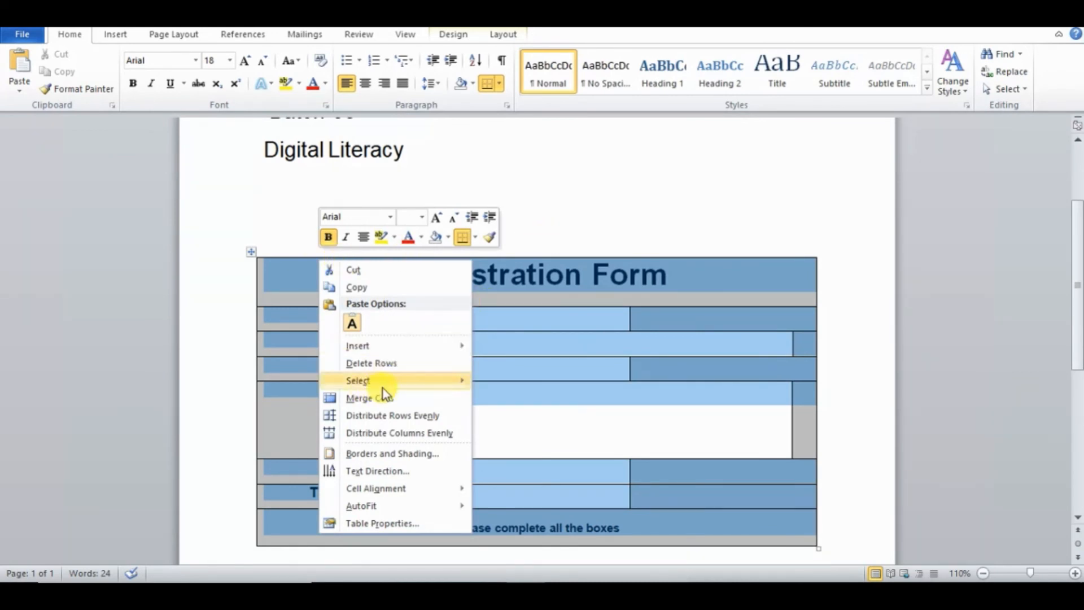
left_click(587, 186)
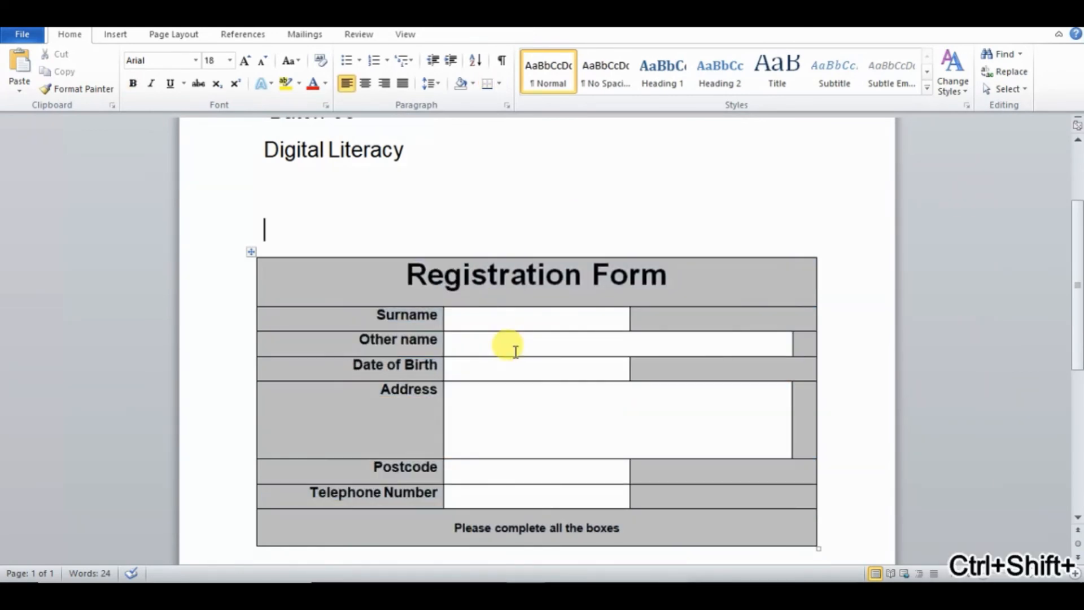
left_click(606, 253)
right_click(608, 260)
key("Escape")
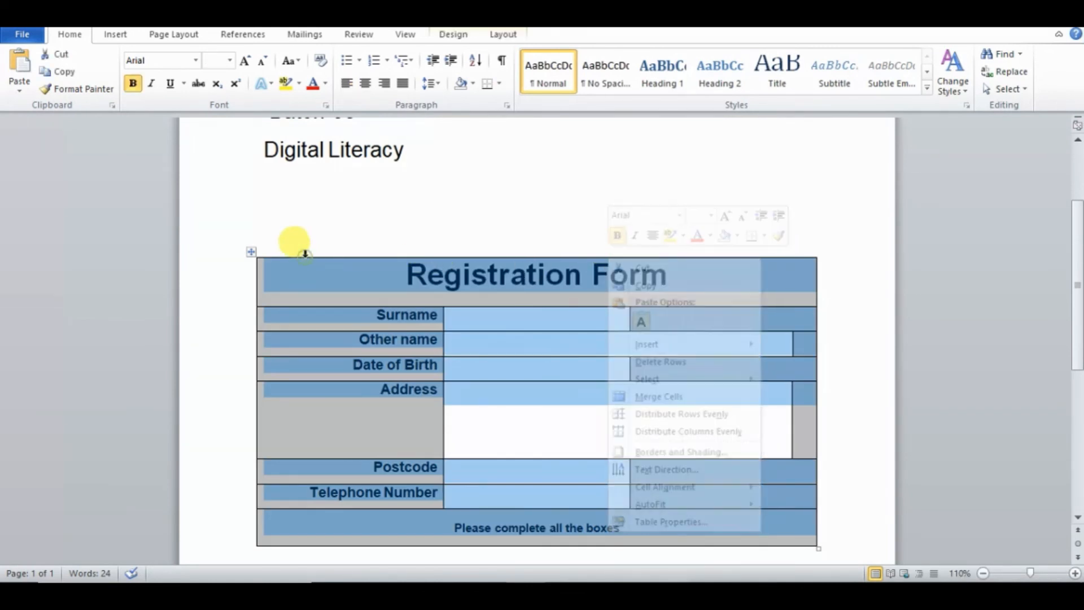
right_click(305, 255)
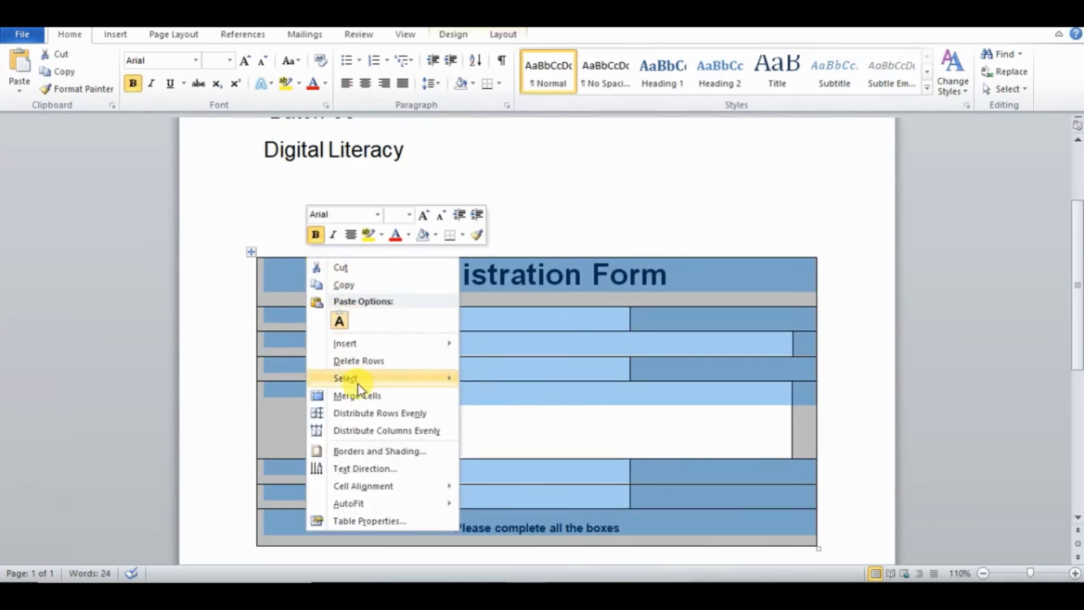
left_click(362, 450)
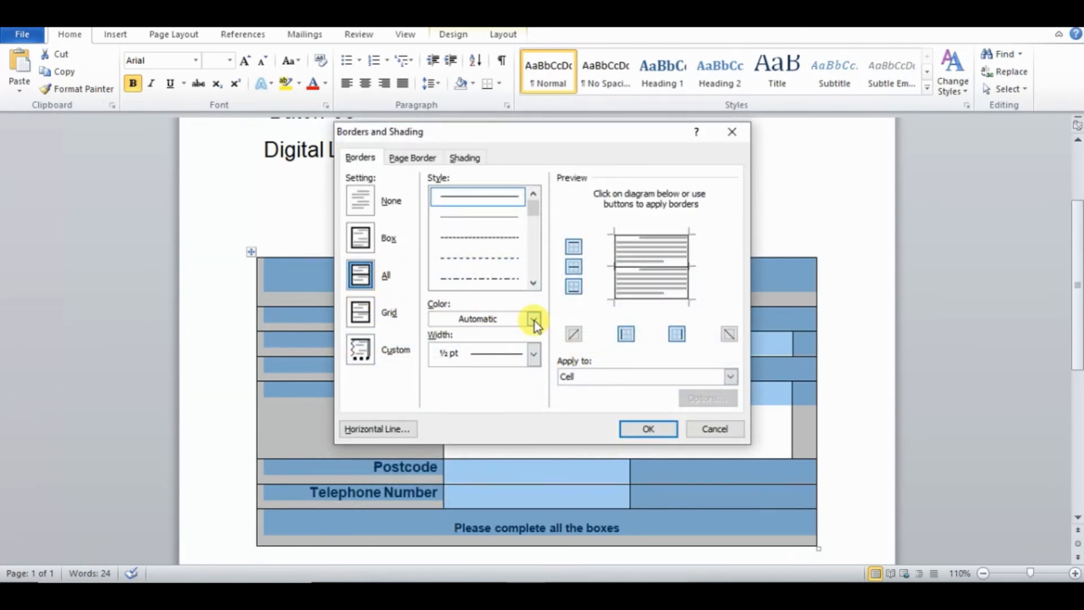
left_click(533, 354)
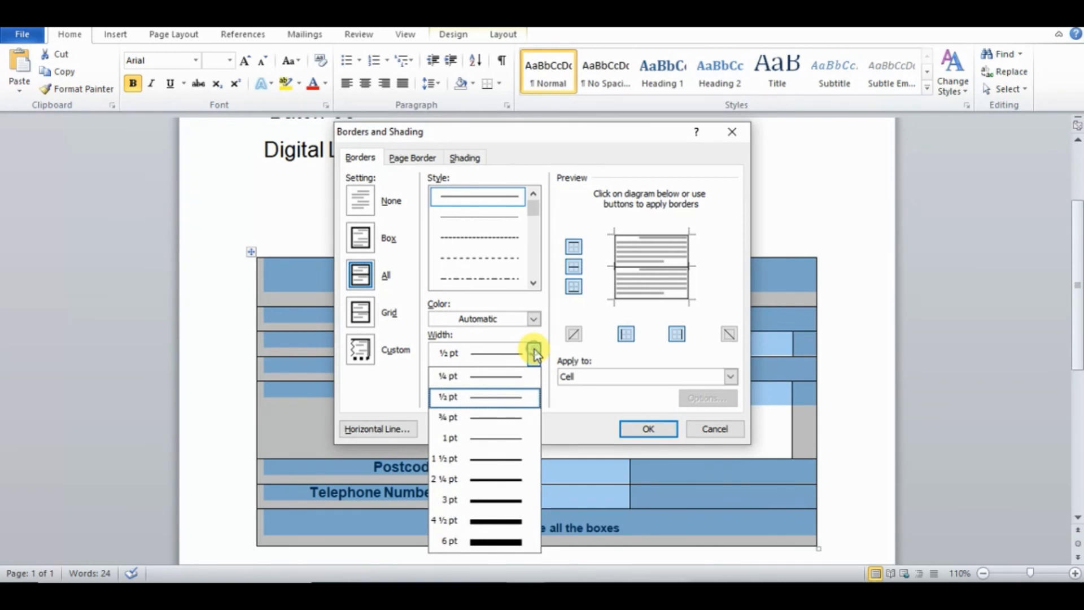
left_click(484, 480)
left_click(533, 319)
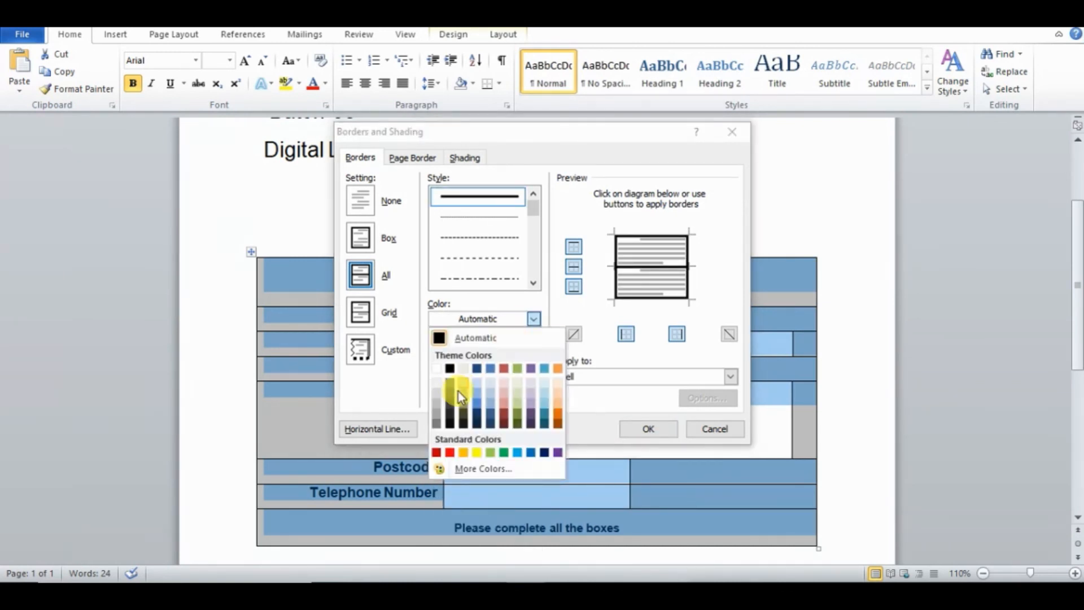
left_click(450, 369)
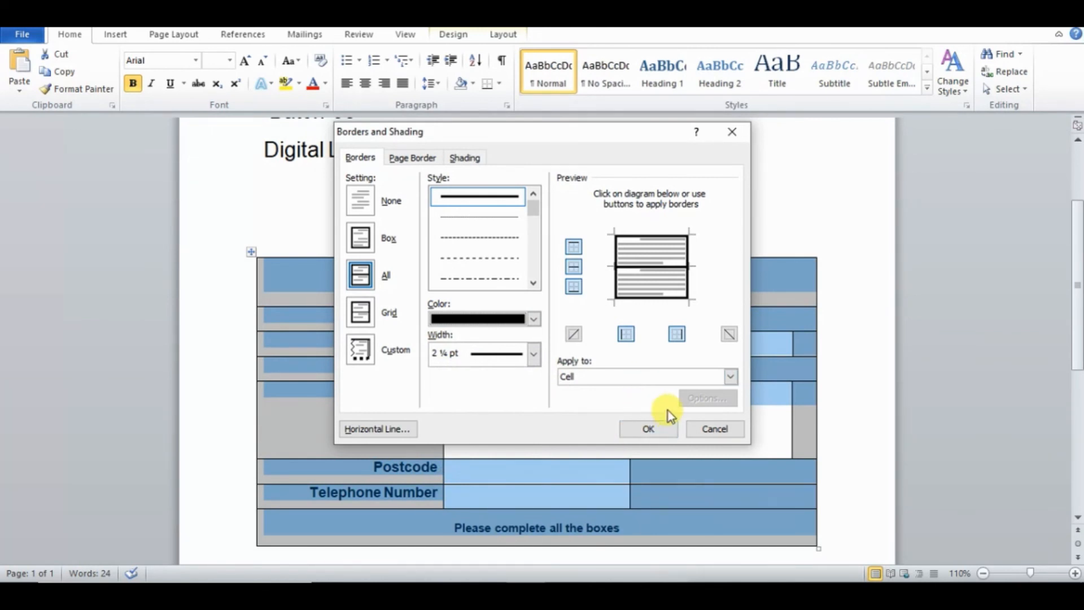
left_click(649, 428)
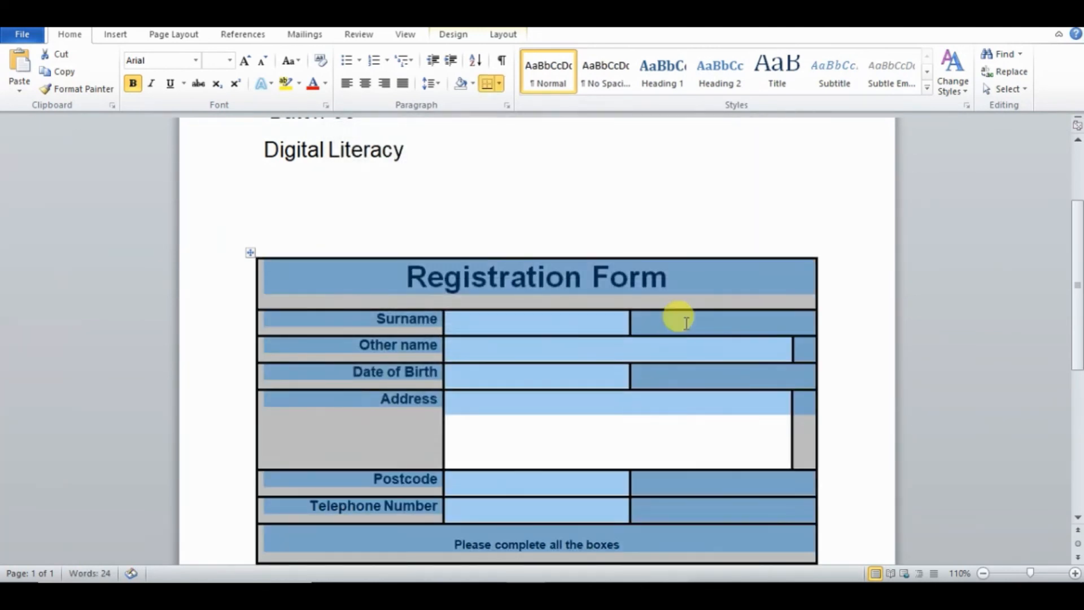
left_click(660, 208)
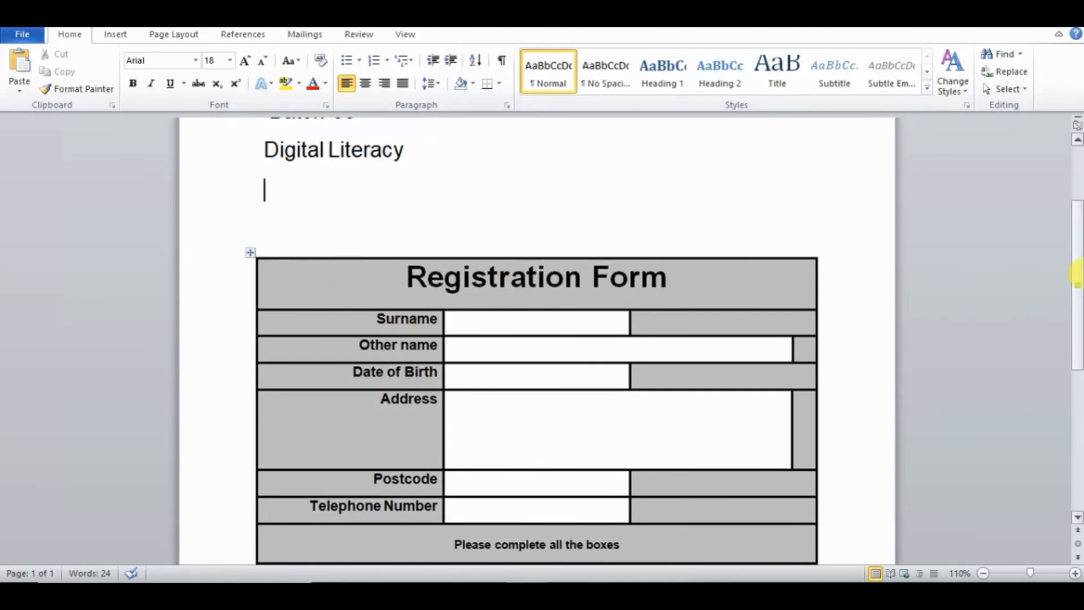
Switch to the exercise PDF and check instruction 6 and the sample form for the required outer and inner border lines.
mouse_move(1077, 280)
left_mouse_down()
mouse_move(1075, 308)
mouse_move(1075, 293)
left_mouse_up()
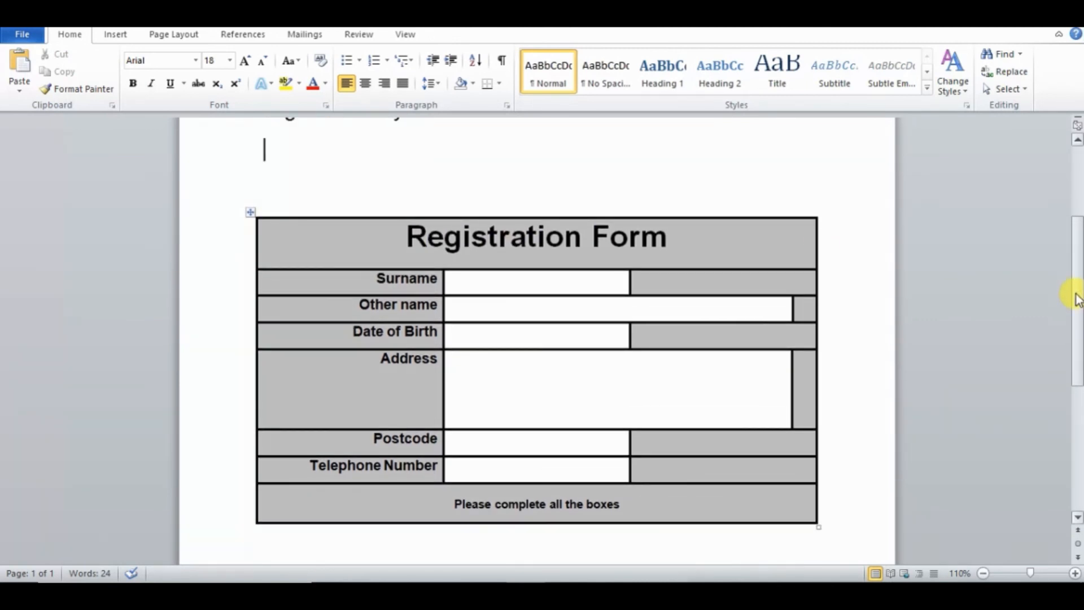
left_click(837, 306)
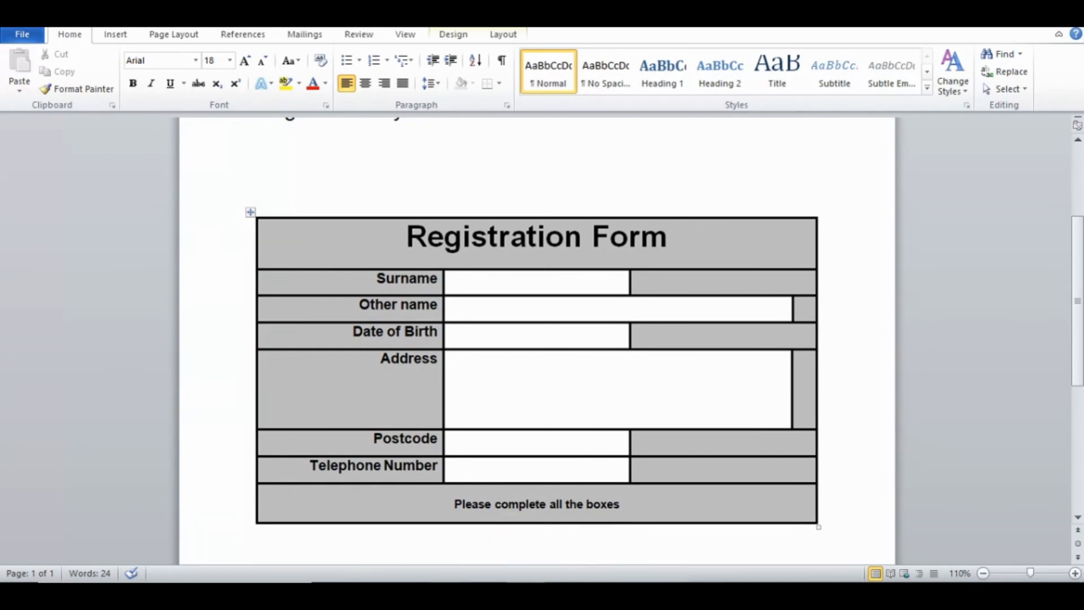
key("alt+Tab")
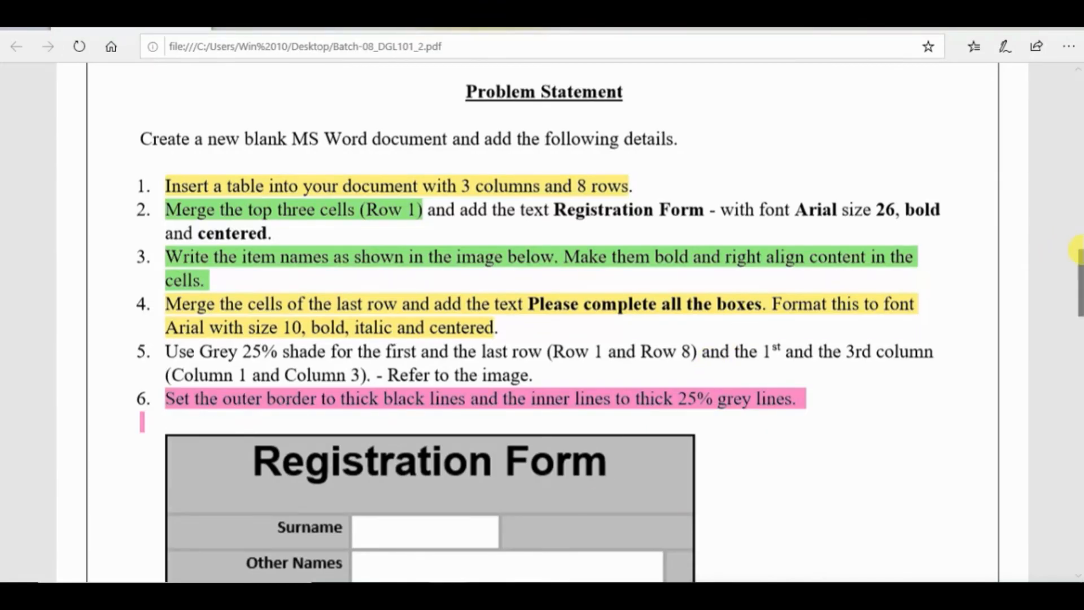
left_click_drag(1077, 250, 1073, 273)
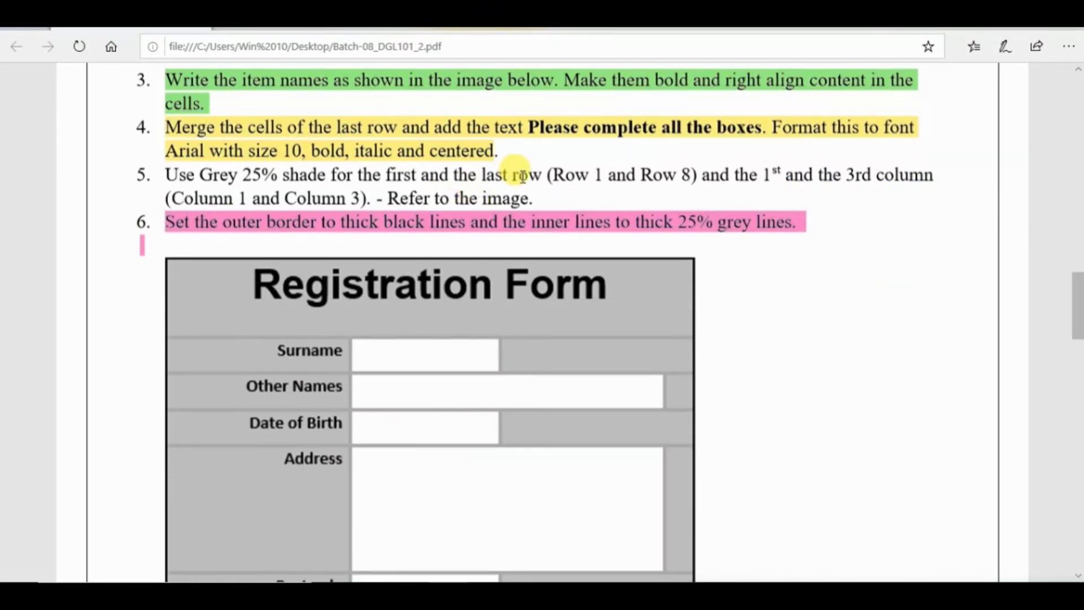
left_click_drag(248, 222, 481, 222)
left_click(554, 215)
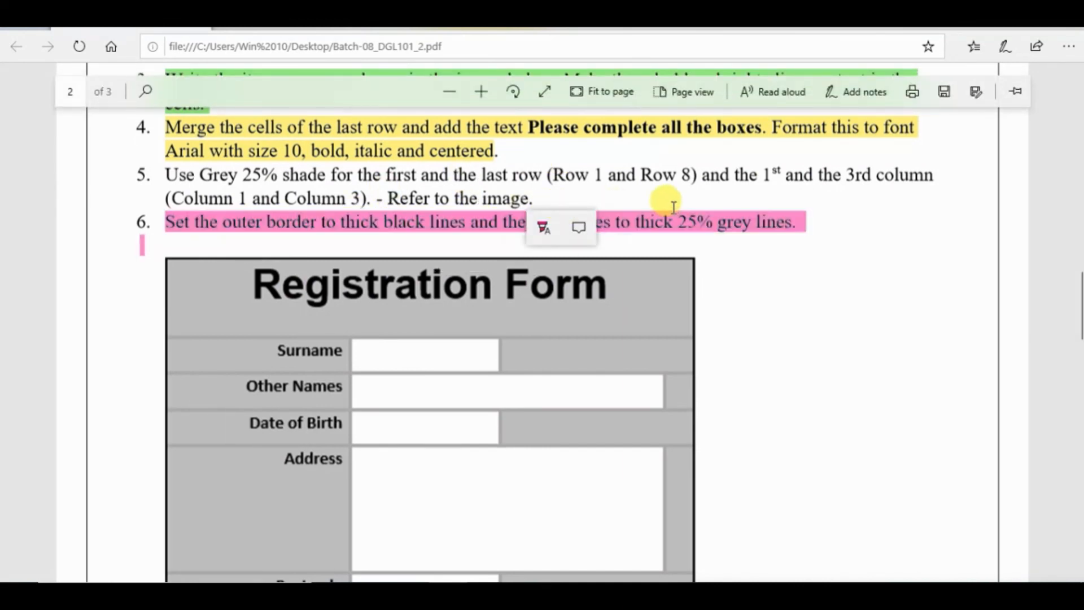
Check the wording of instruction 6 in the exercise PDF about thick 25% grey inner lines.
left_click_drag(627, 220, 790, 225)
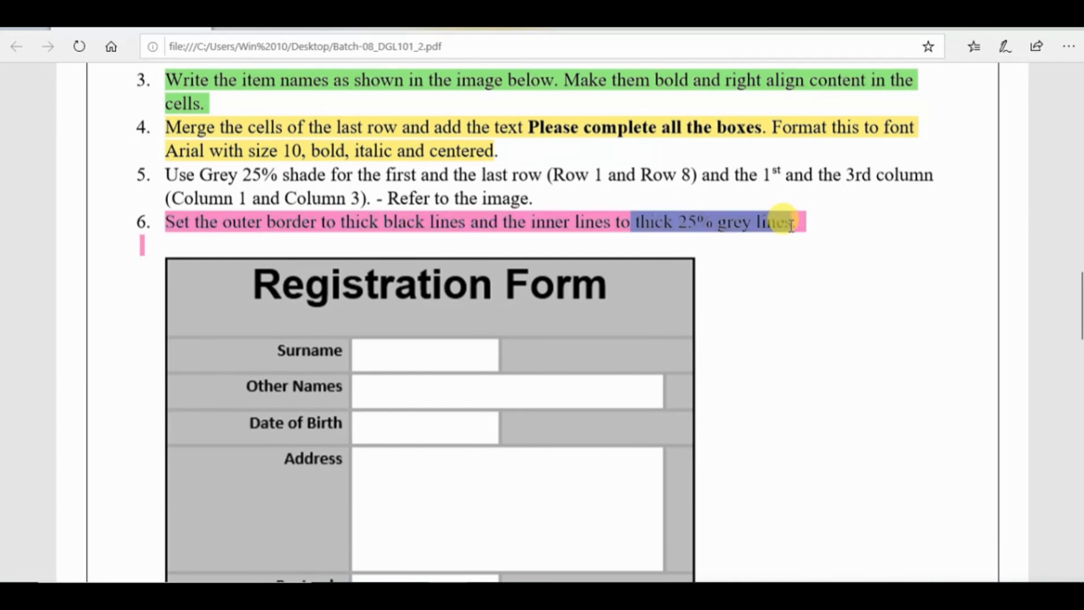
left_click(751, 310)
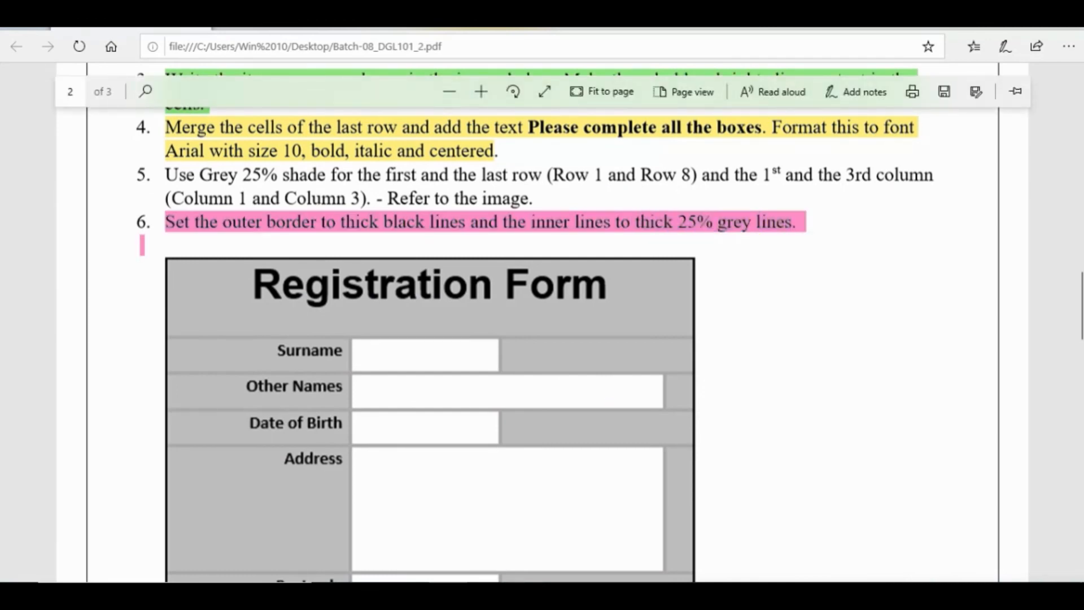
Switch back to Word and save the registration form document to the Desktop as "Hands On 2 DL".
left_click(452, 595)
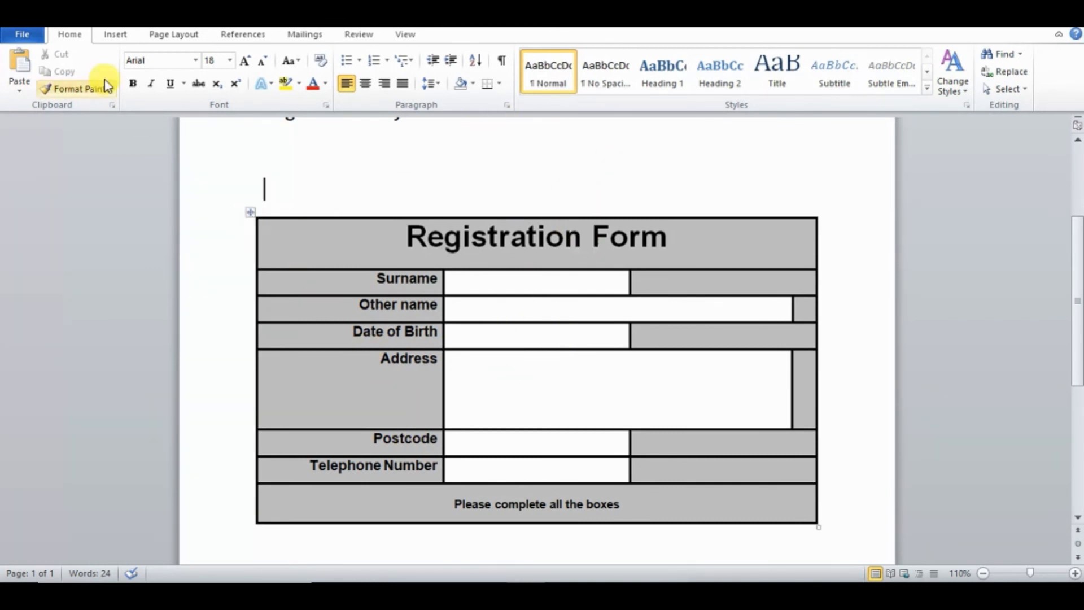
left_click(26, 35)
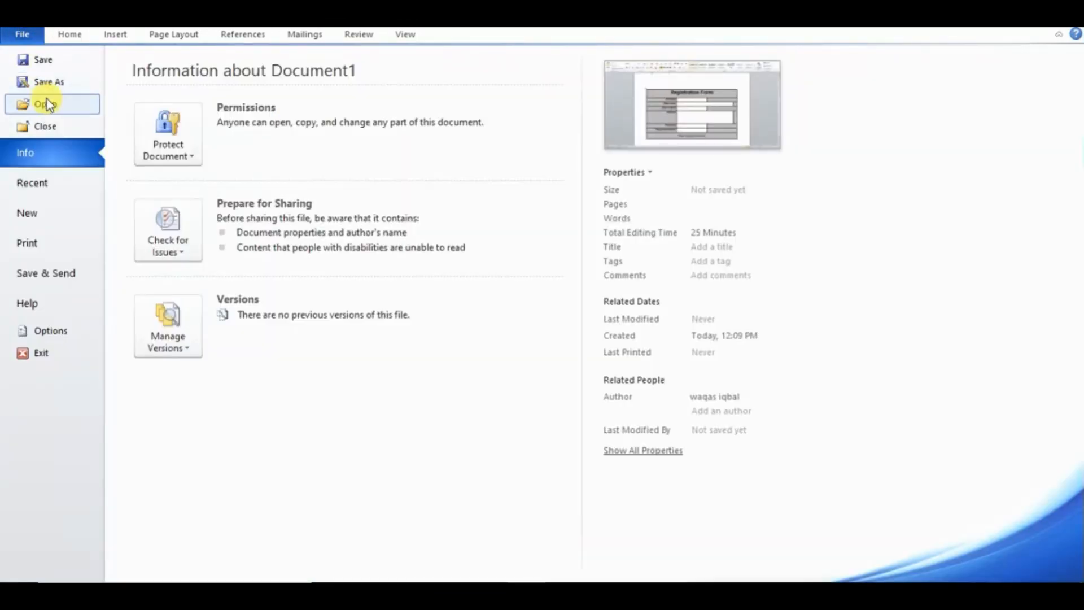
left_click(59, 83)
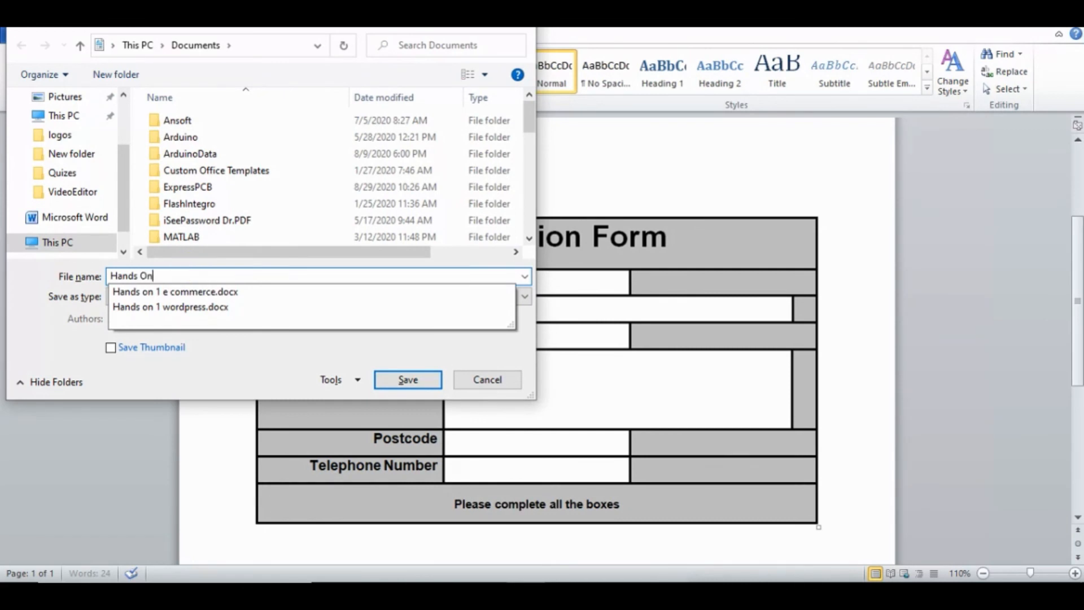
type("On 2 DL")
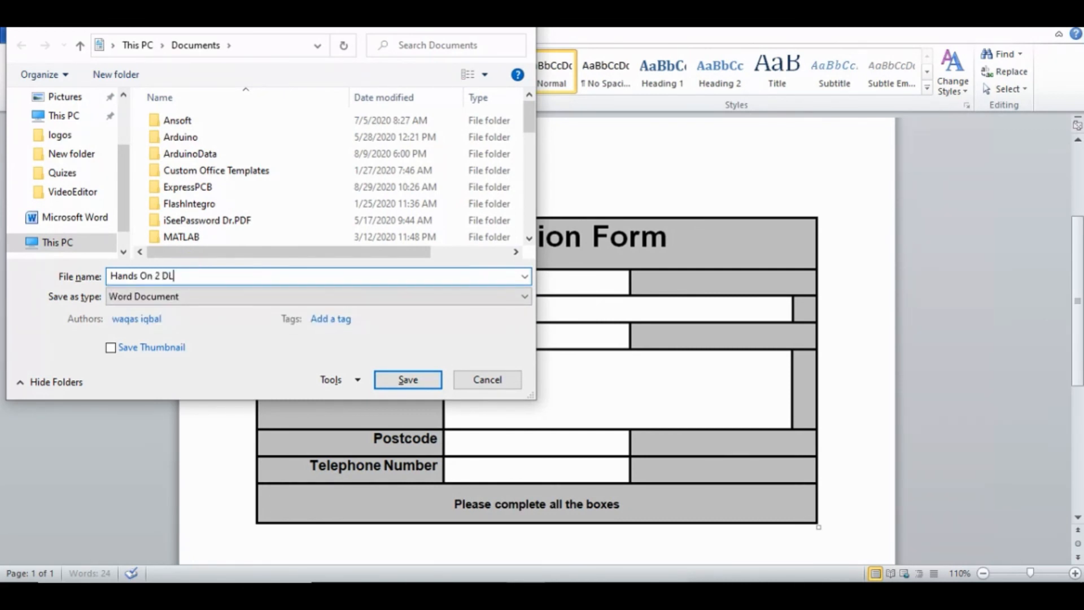
left_click_drag(125, 148, 111, 87)
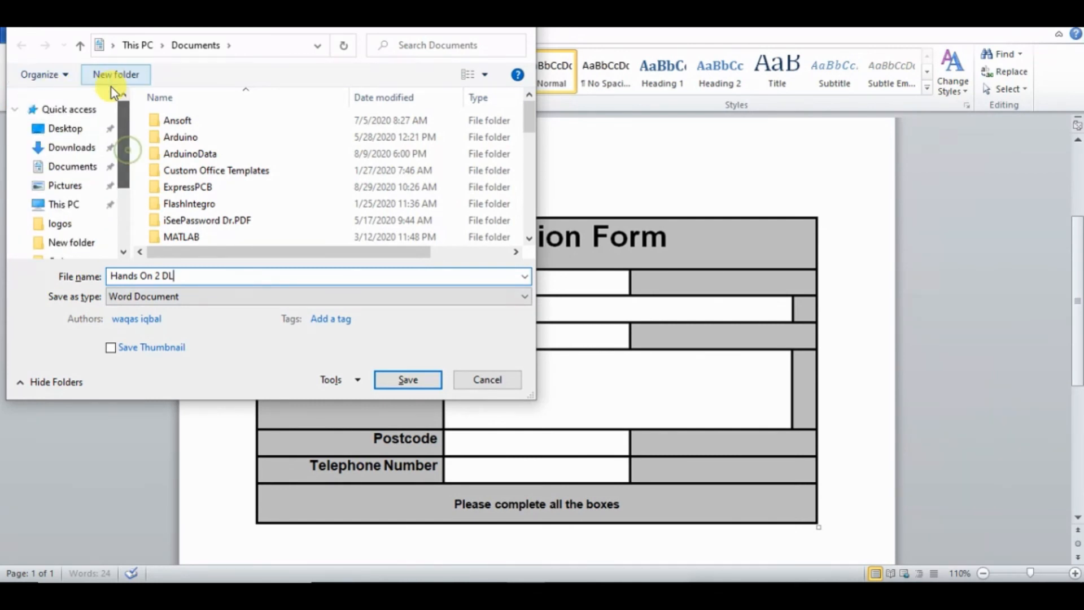
left_click(65, 128)
left_click(408, 377)
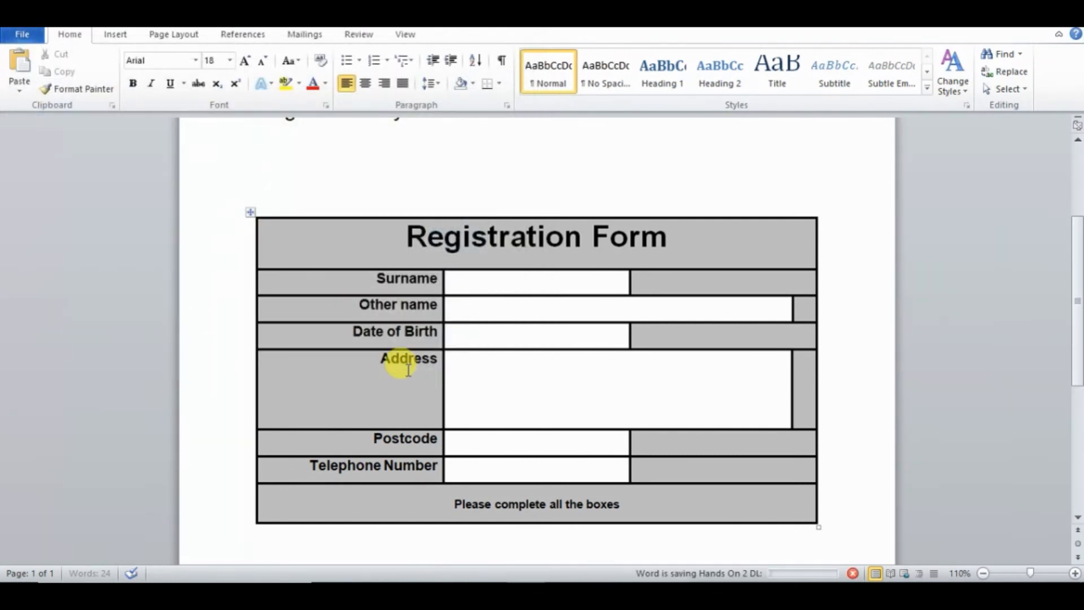